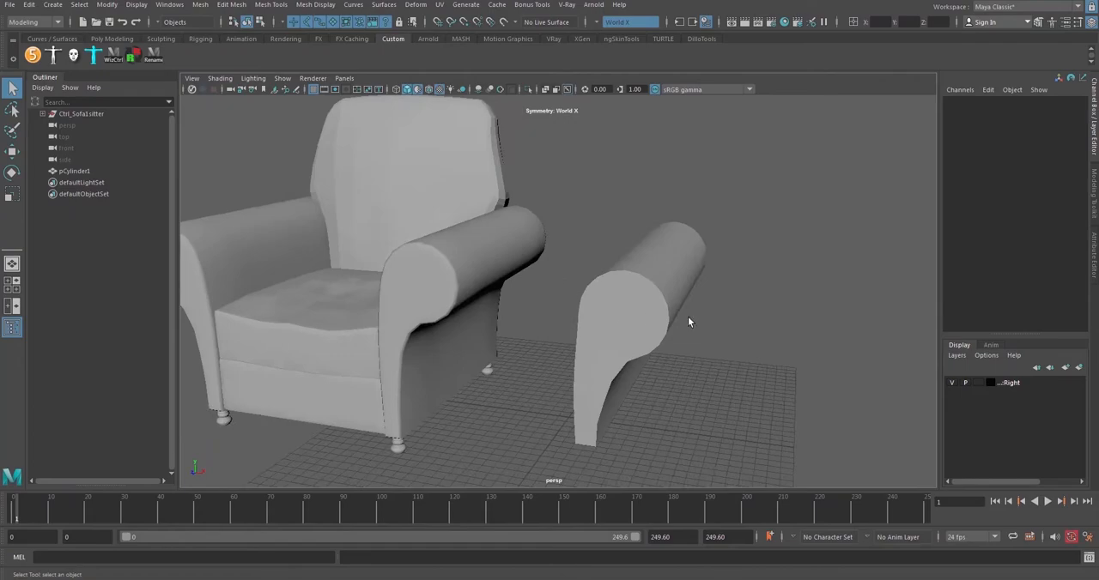
Display wireframes over the shaded models and compare the separate armrest's topology with the armchair's
{"action": "left_click", "coordinate": [428, 90]}
{"action": "mouse_move", "coordinate": [661, 276]}
{"action": "left_mouse_down", "text": "alt"}
{"action": "mouse_move", "coordinate": [678, 256]}
{"action": "mouse_move", "coordinate": [623, 259]}
{"action": "mouse_move", "coordinate": [687, 271]}
{"action": "left_mouse_up", "text": "alt"}
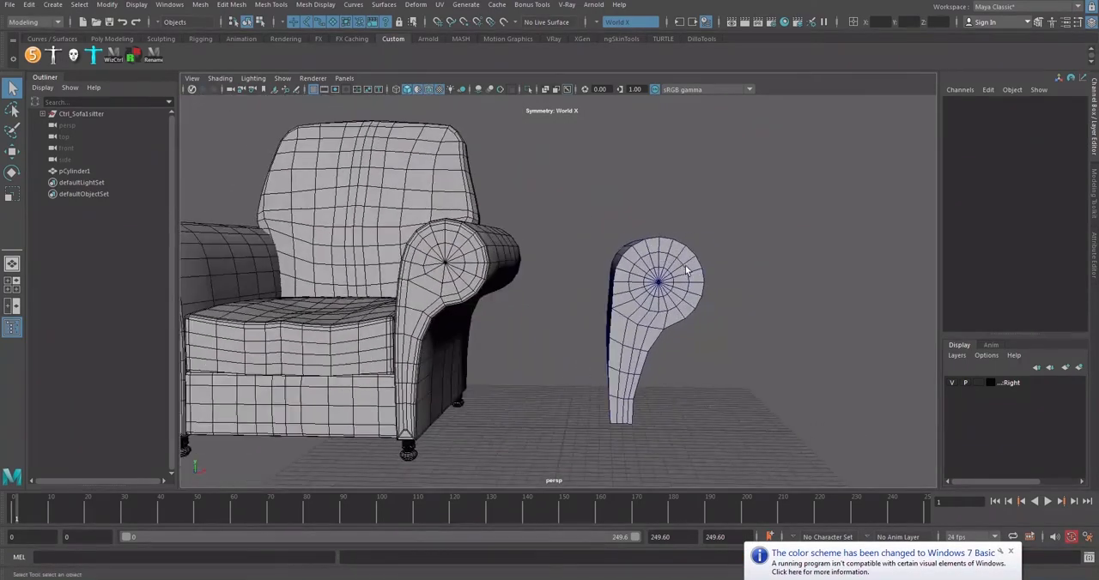
{"action": "middle_click_drag", "start_coordinate": [687, 271], "coordinate": [642, 259], "text": "alt"}
{"action": "scroll", "coordinate": [658, 249], "scroll_direction": "up", "scroll_amount": 3}
{"action": "scroll", "coordinate": [658, 249], "scroll_direction": "down", "scroll_amount": 3}
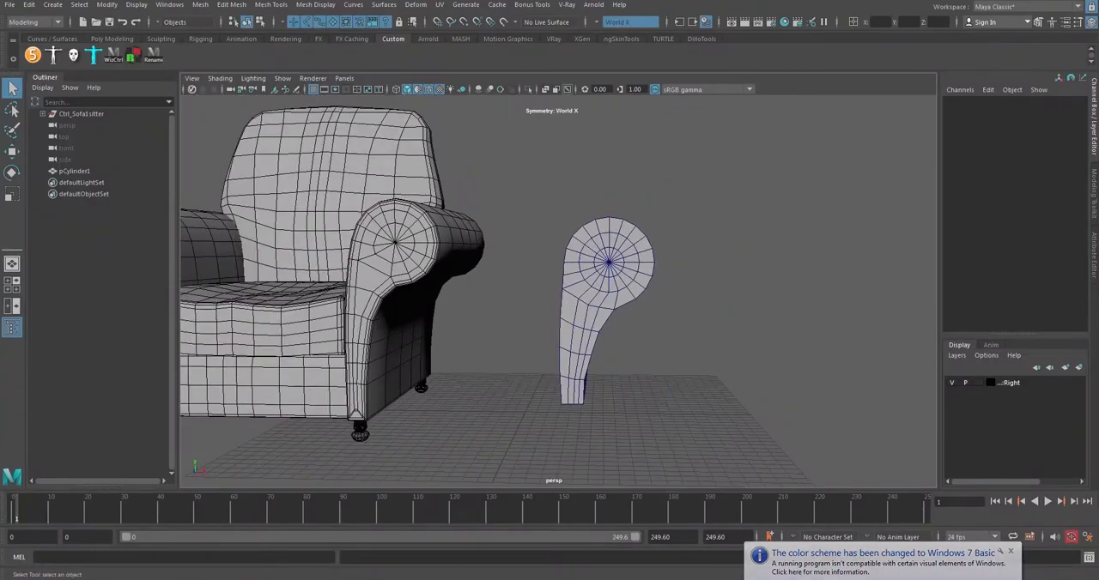
{"action": "left_click_drag", "start_coordinate": [642, 259], "coordinate": [526, 254], "text": "alt"}
{"action": "middle_click_drag", "start_coordinate": [526, 253], "coordinate": [507, 243], "text": "alt"}
{"action": "left_click_drag", "start_coordinate": [508, 242], "coordinate": [527, 244], "text": "alt"}
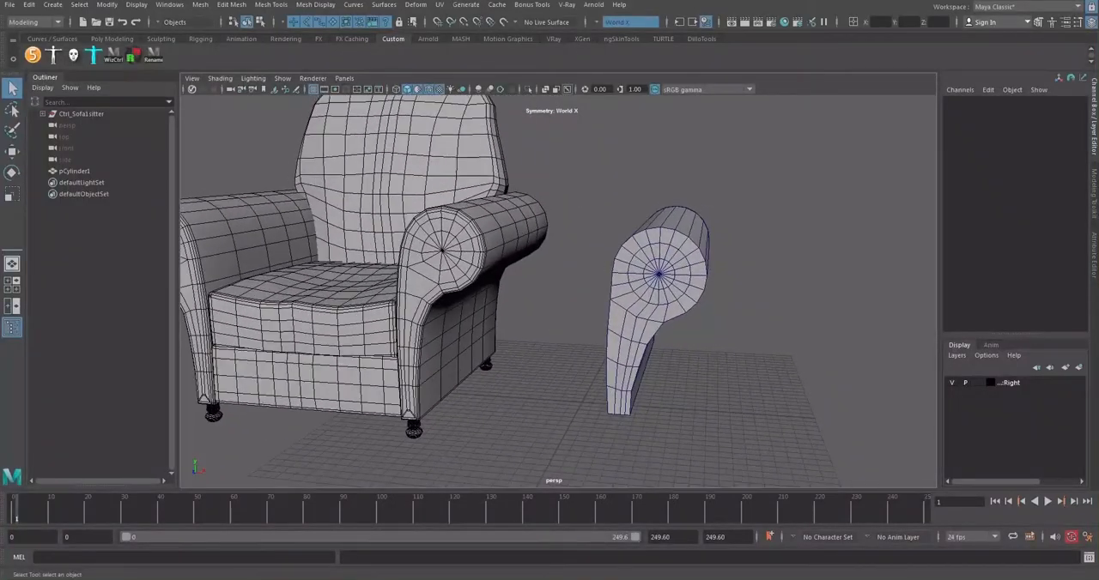
Bring up the sofa reference photo in Windows Photo Viewer, examine its rolled arms, and clear it from the Maya viewport
{"action": "left_click_drag", "start_coordinate": [1098, 54], "coordinate": [556, 89]}
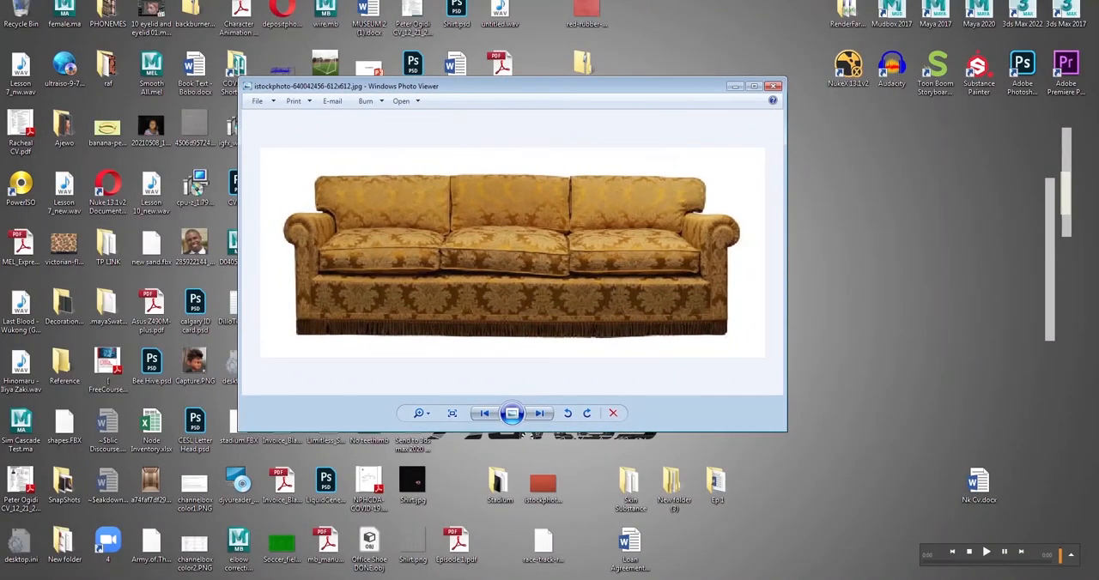
{"action": "left_click", "coordinate": [549, 579]}
{"action": "left_click", "coordinate": [616, 548]}
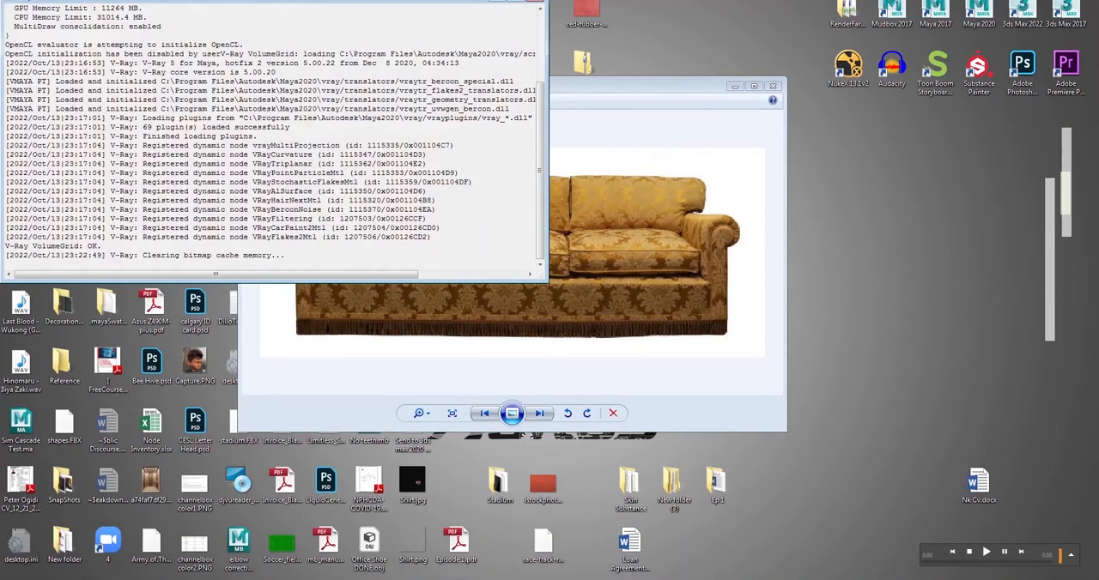
{"action": "left_click", "coordinate": [563, 579]}
{"action": "left_click", "coordinate": [570, 574]}
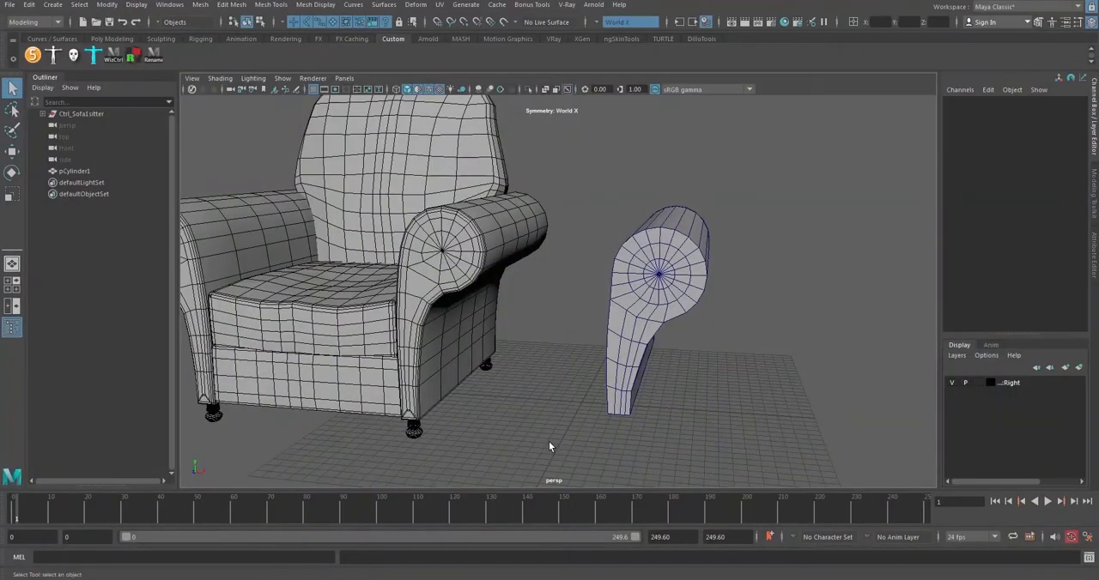
{"action": "left_click", "coordinate": [587, 579]}
{"action": "left_click_drag", "start_coordinate": [506, 89], "coordinate": [459, 94]}
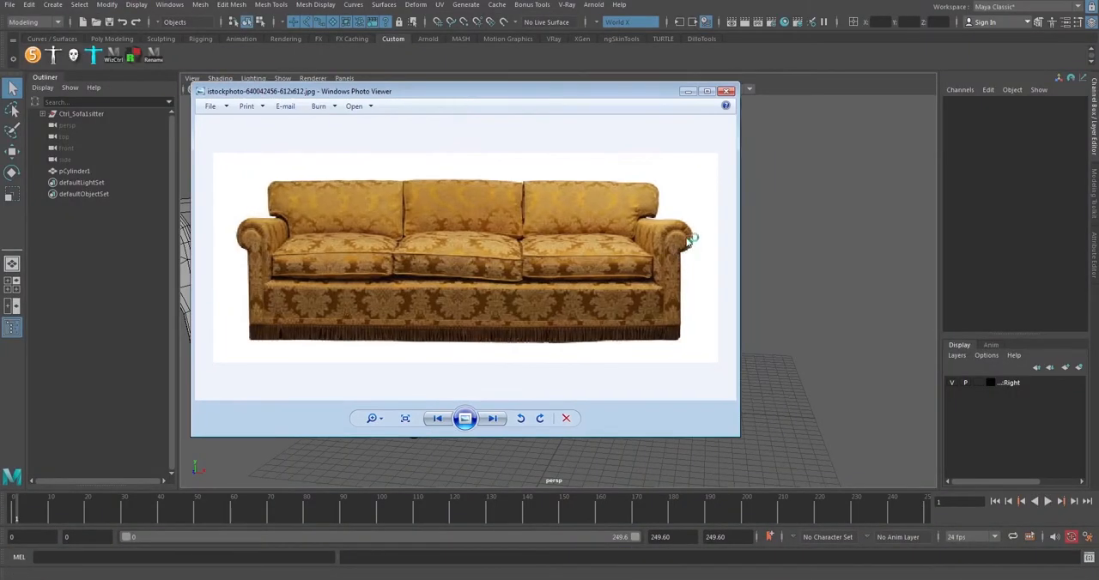
{"action": "left_click_drag", "start_coordinate": [662, 96], "coordinate": [489, 109]}
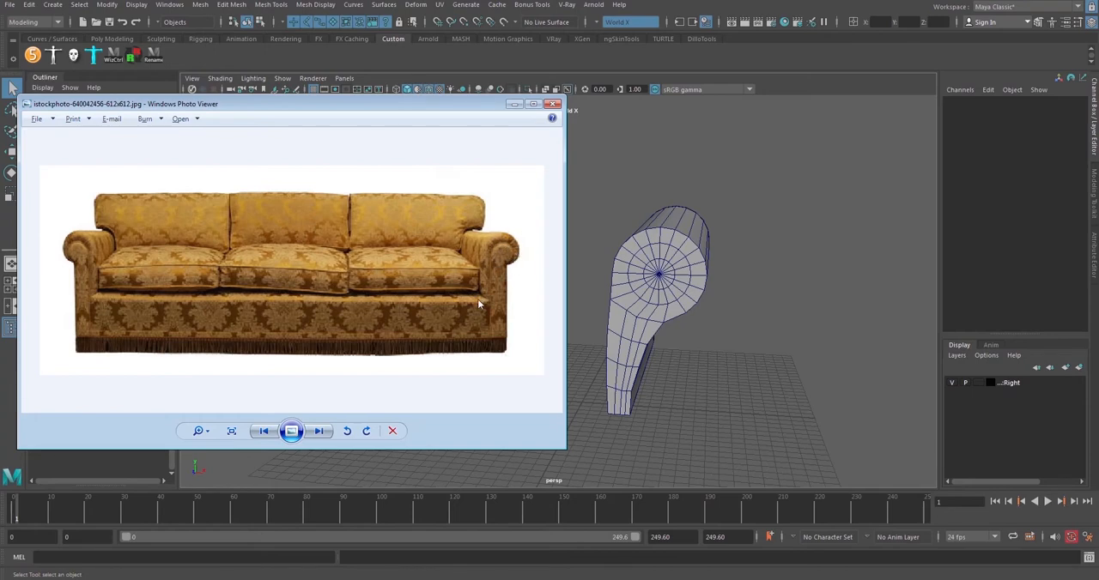
{"action": "left_click_drag", "start_coordinate": [419, 107], "coordinate": [1001, 72]}
{"action": "left_click_drag", "start_coordinate": [1083, 86], "coordinate": [1098, 86]}
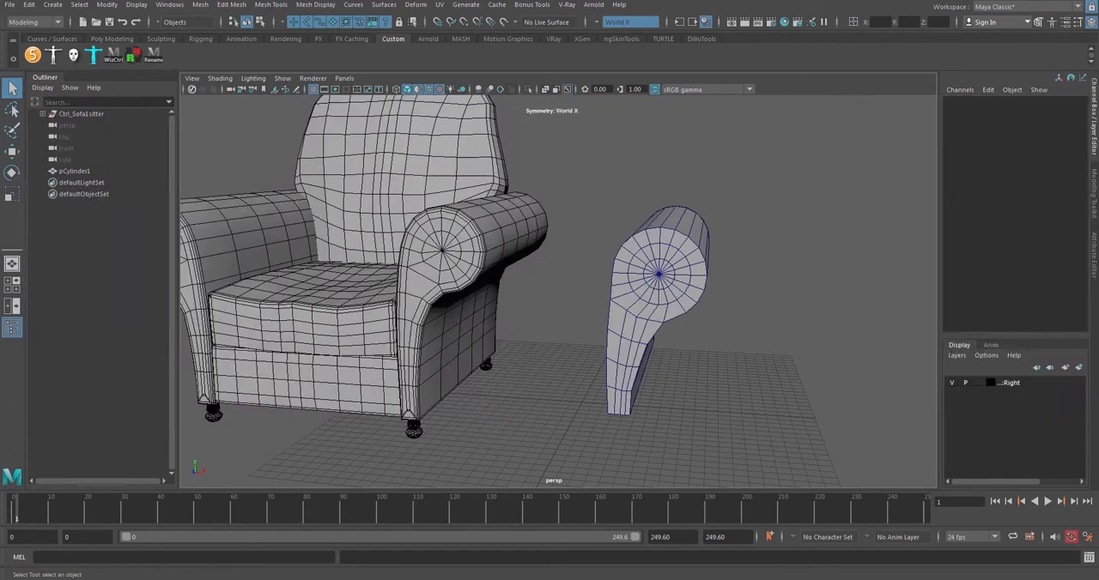
Select the separate armrest and examine the edge flow on its front face and along its side
{"action": "left_click_drag", "start_coordinate": [496, 207], "coordinate": [504, 212], "text": "alt"}
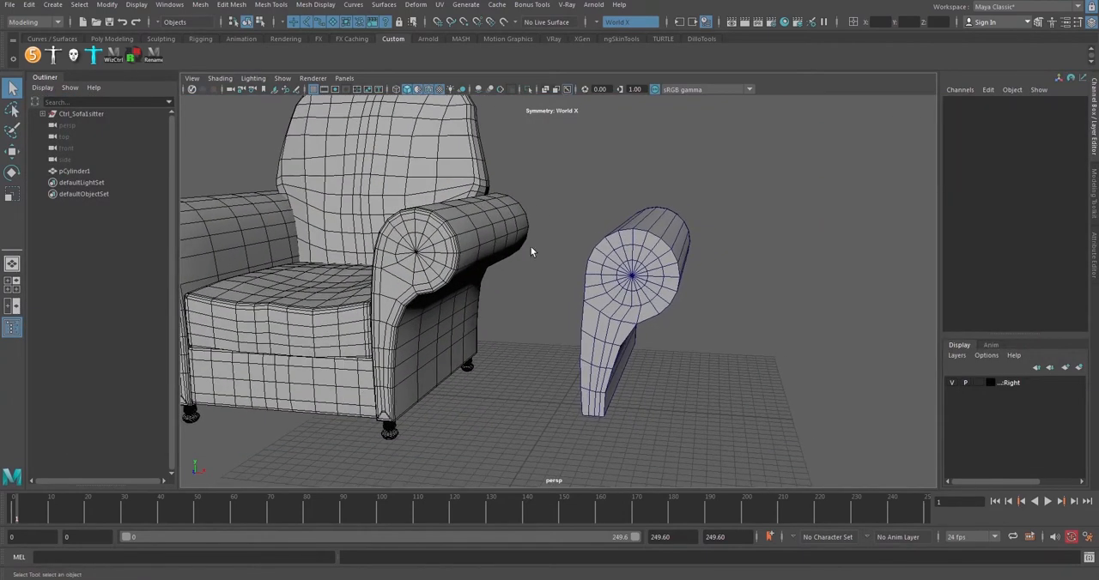
{"action": "left_click_drag", "start_coordinate": [530, 247], "coordinate": [550, 244], "text": "alt"}
{"action": "right_click_drag", "start_coordinate": [550, 243], "coordinate": [644, 265], "text": "alt"}
{"action": "middle_click_drag", "start_coordinate": [643, 265], "coordinate": [594, 267], "text": "alt"}
{"action": "left_click_drag", "start_coordinate": [594, 267], "coordinate": [606, 261], "text": "alt"}
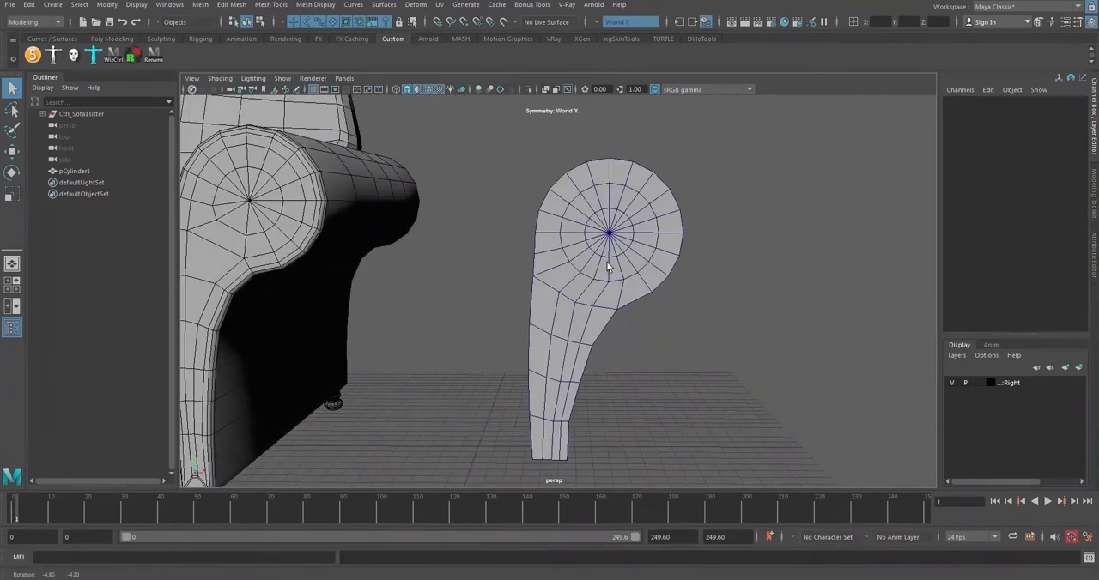
{"action": "left_click", "coordinate": [562, 230]}
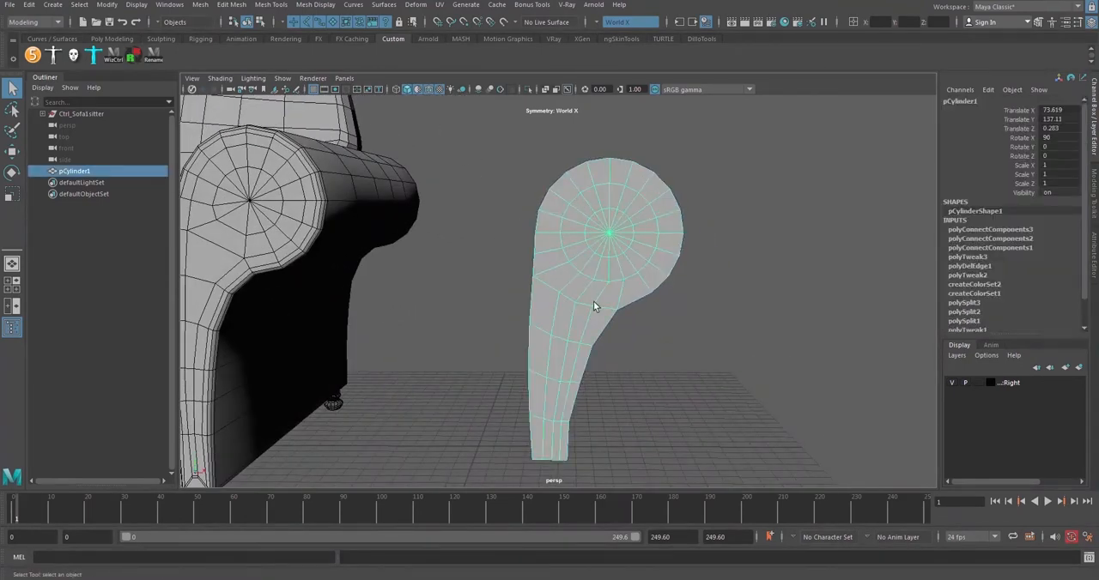
{"action": "left_click_drag", "start_coordinate": [554, 253], "coordinate": [618, 241], "text": "alt"}
{"action": "left_click_drag", "start_coordinate": [684, 213], "coordinate": [484, 354], "text": "alt"}
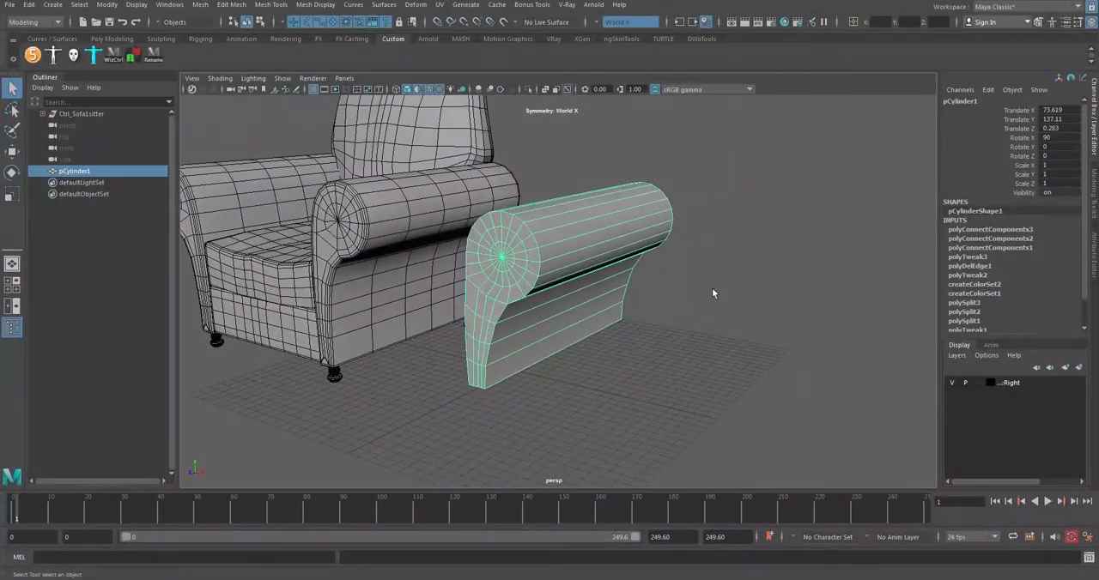
{"action": "left_click_drag", "start_coordinate": [711, 294], "coordinate": [564, 265], "text": "alt"}
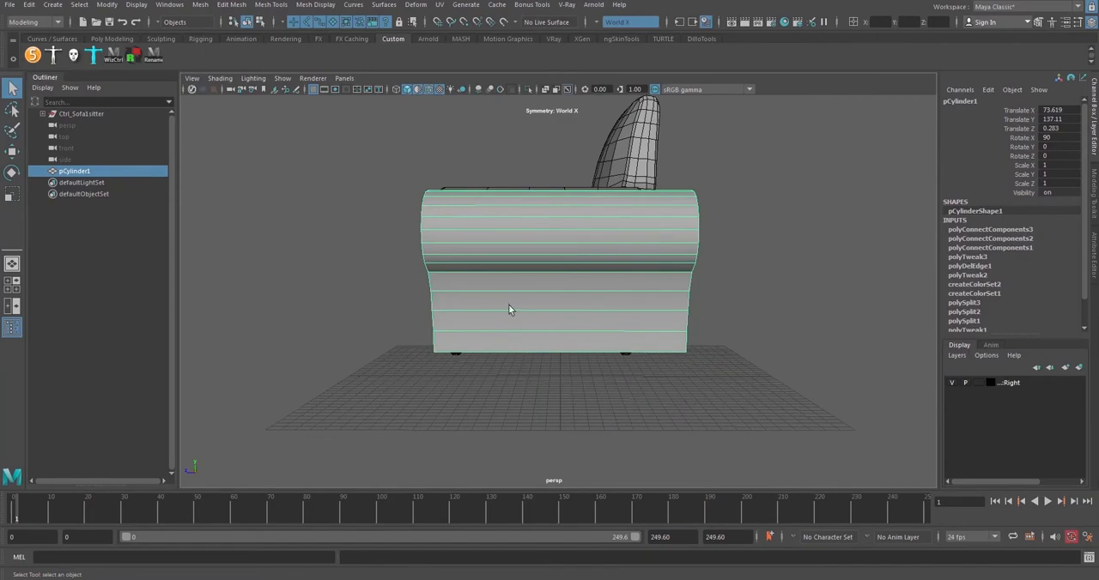
{"action": "left_click_drag", "start_coordinate": [512, 309], "coordinate": [697, 243], "text": "alt"}
In vertex mode, use Multi-Cut to connect the outer ring to the leg edge near the front face's straight side
{"action": "left_click", "coordinate": [1039, 22]}
{"action": "left_click", "coordinate": [988, 116]}
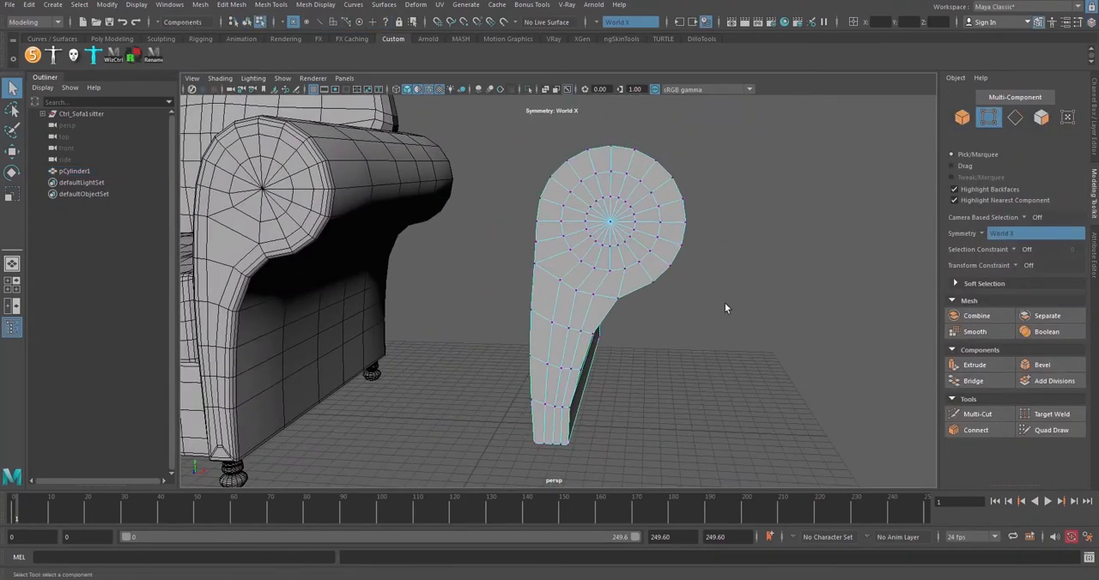
{"action": "left_click_drag", "start_coordinate": [727, 309], "coordinate": [573, 189], "text": "alt"}
{"action": "scroll", "coordinate": [657, 271], "scroll_direction": "up", "scroll_amount": 3}
{"action": "left_click", "coordinate": [976, 414]}
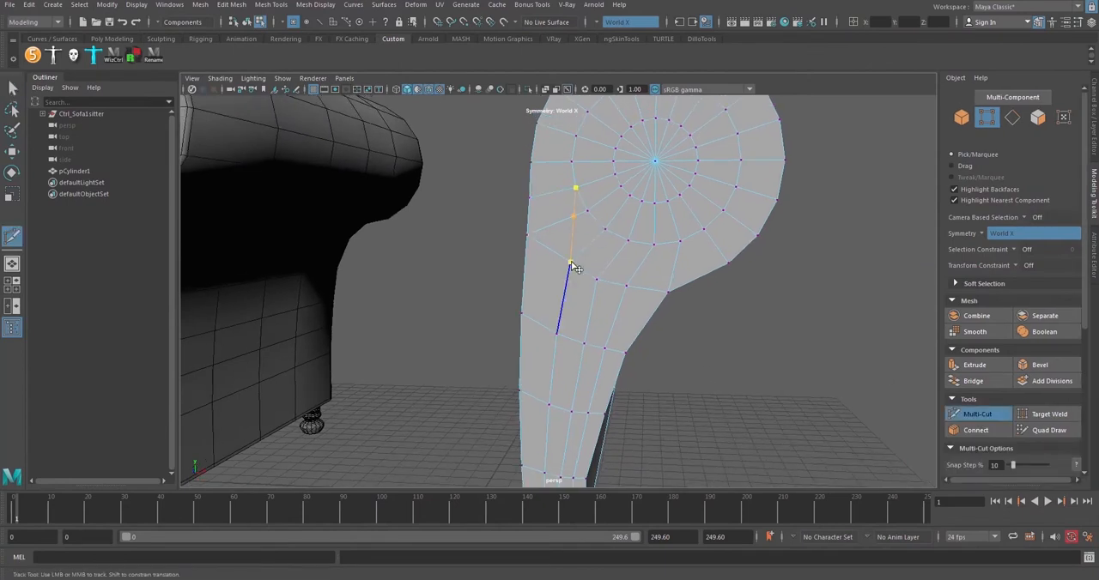
{"action": "left_click_drag", "start_coordinate": [573, 272], "coordinate": [591, 255], "text": "alt"}
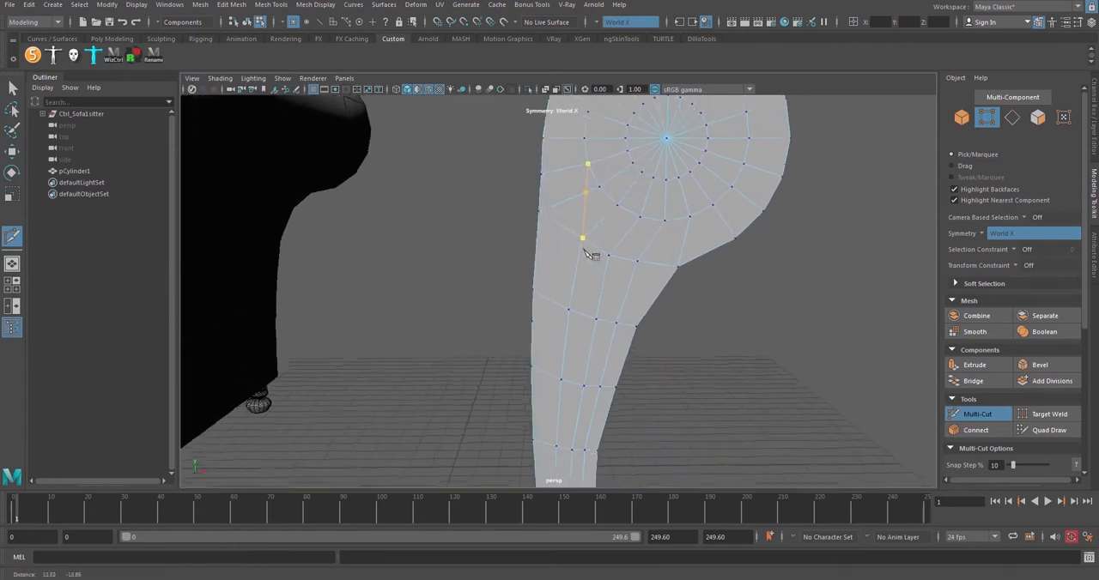
{"action": "middle_click_drag", "start_coordinate": [591, 255], "coordinate": [559, 249], "text": "alt"}
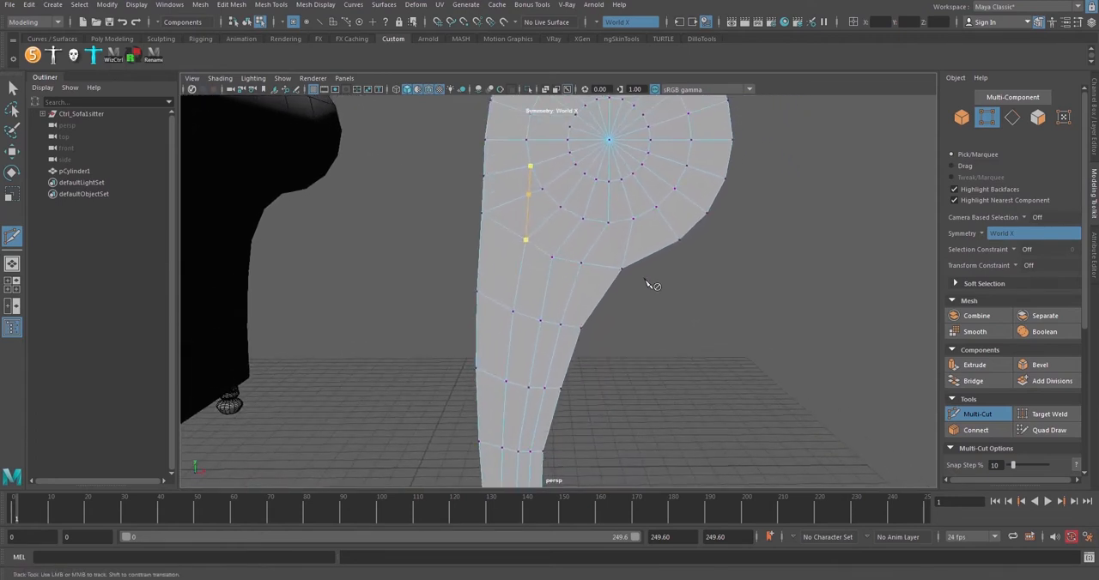
{"action": "left_click", "coordinate": [975, 414]}
Select the lowest vertex of the front face's outer ring and move it with the transform constraint set to Edge Slide
{"action": "left_click_drag", "start_coordinate": [612, 240], "coordinate": [594, 273], "text": "alt"}
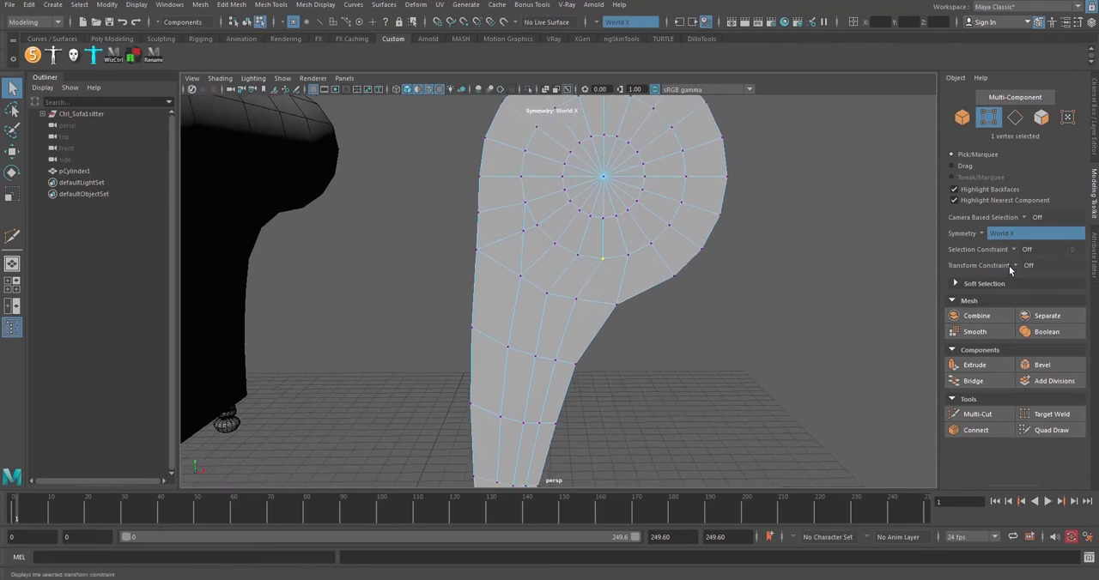
{"action": "key", "text": "w"}
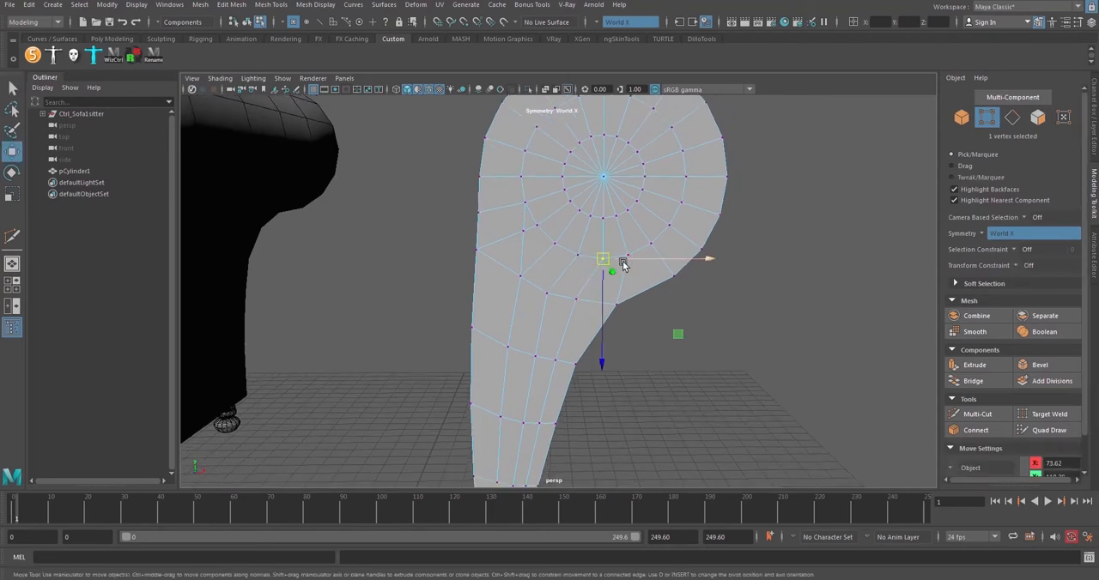
{"action": "mouse_move", "coordinate": [688, 323]}
{"action": "middle_mouse_down"}
{"action": "mouse_move", "coordinate": [701, 321]}
{"action": "mouse_move", "coordinate": [659, 312]}
{"action": "mouse_move", "coordinate": [672, 326]}
{"action": "mouse_move", "coordinate": [663, 330]}
{"action": "mouse_move", "coordinate": [681, 330]}
{"action": "middle_mouse_up"}
{"action": "left_click_drag", "start_coordinate": [583, 301], "coordinate": [662, 309], "text": "alt"}
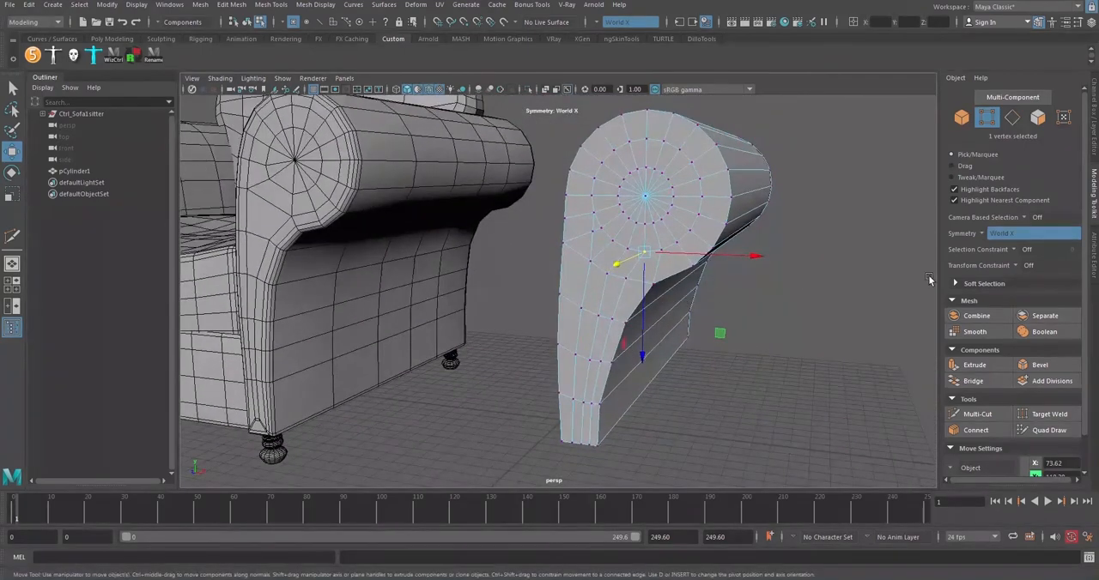
{"action": "left_click", "coordinate": [1015, 266]}
{"action": "left_click", "coordinate": [1029, 283]}
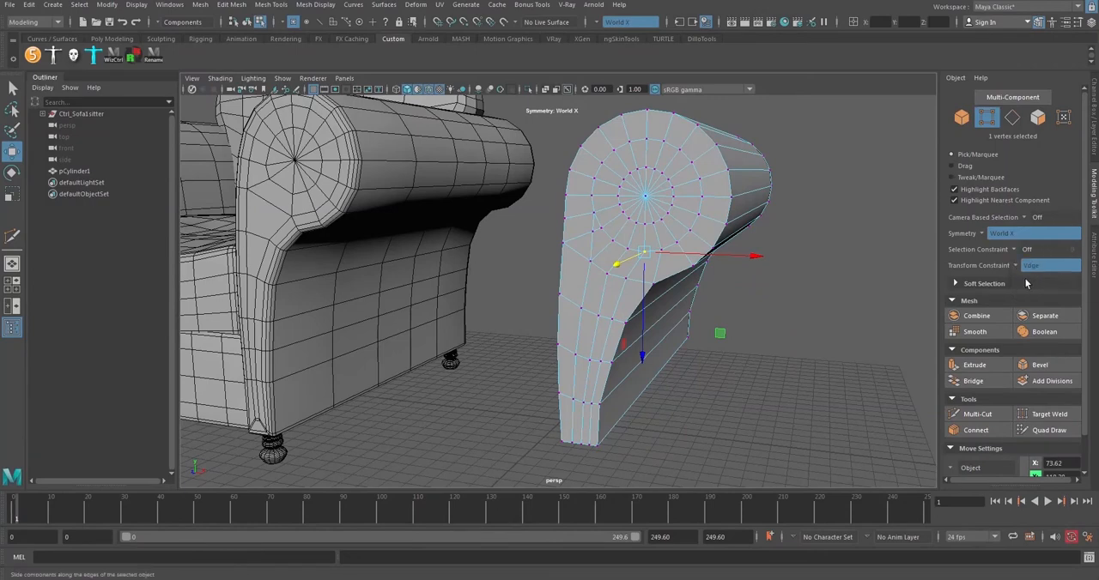
{"action": "mouse_move", "coordinate": [601, 283]}
{"action": "left_mouse_down", "text": "alt"}
{"action": "mouse_move", "coordinate": [652, 295]}
{"action": "mouse_move", "coordinate": [620, 289]}
{"action": "left_mouse_up", "text": "alt"}
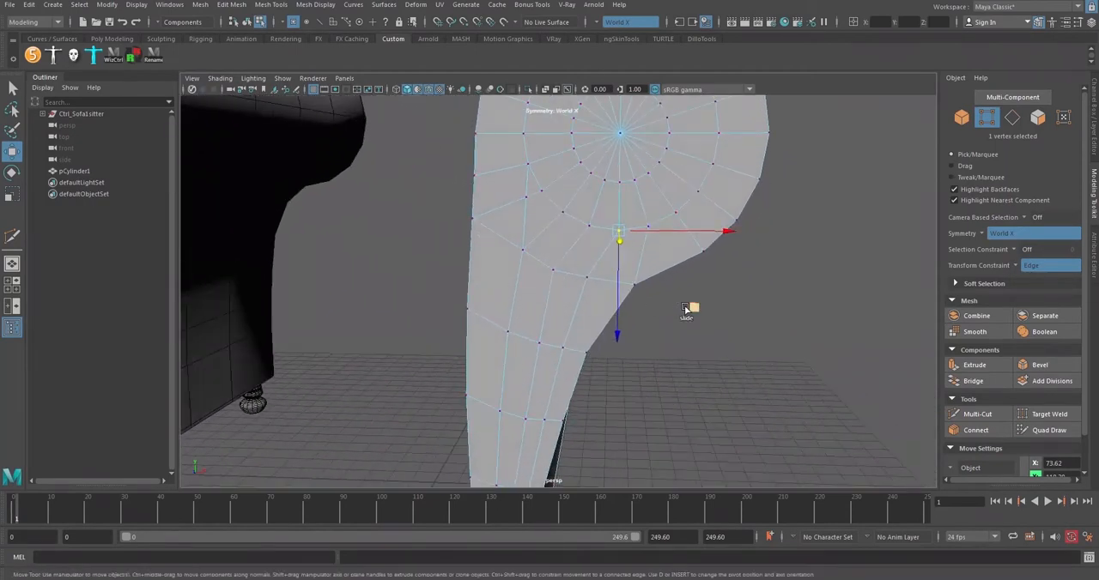
{"action": "left_click_drag", "start_coordinate": [691, 310], "coordinate": [775, 298]}
Try the Surface Slide transform constraint on the selected ring vertex, and turn the constraint off
{"action": "left_click", "coordinate": [1017, 267]}
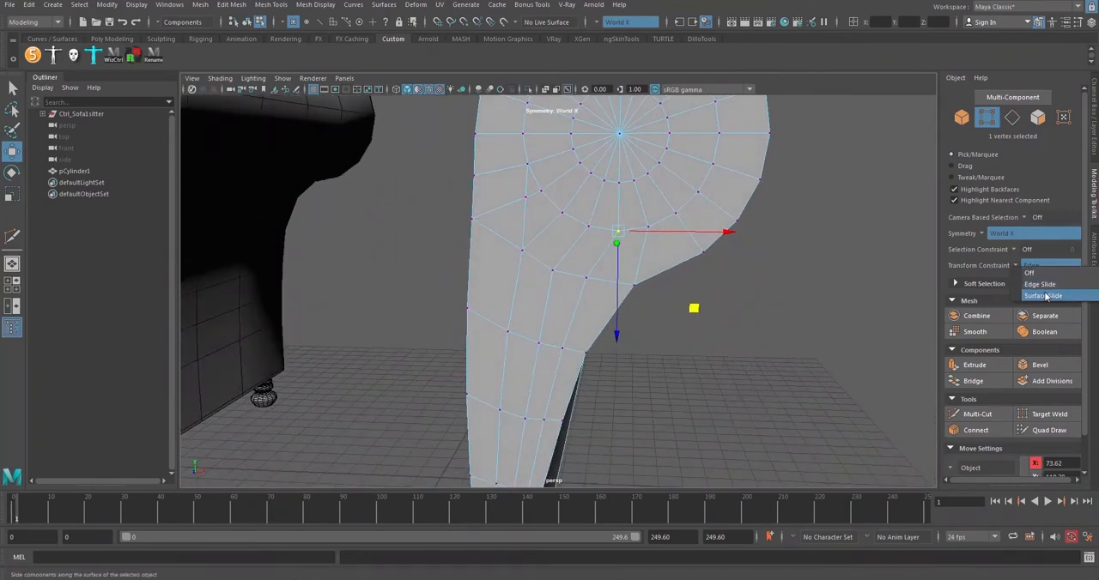
{"action": "left_click", "coordinate": [1048, 297]}
{"action": "left_click_drag", "start_coordinate": [692, 279], "coordinate": [570, 260], "text": "alt"}
{"action": "left_click_drag", "start_coordinate": [528, 241], "coordinate": [559, 241]}
{"action": "left_click_drag", "start_coordinate": [567, 272], "coordinate": [675, 319], "text": "alt"}
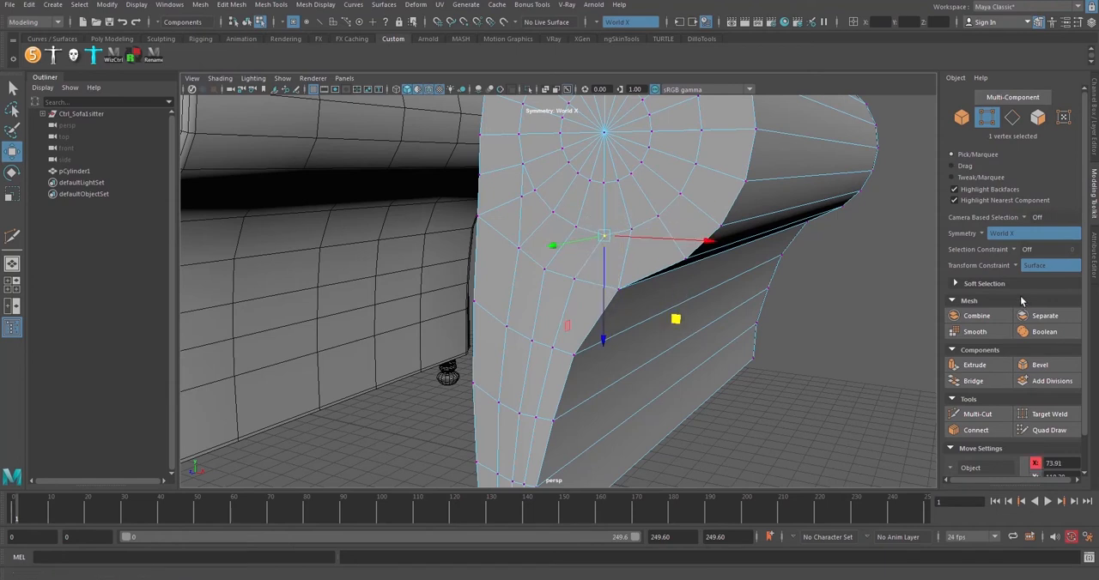
{"action": "left_click", "coordinate": [1033, 265]}
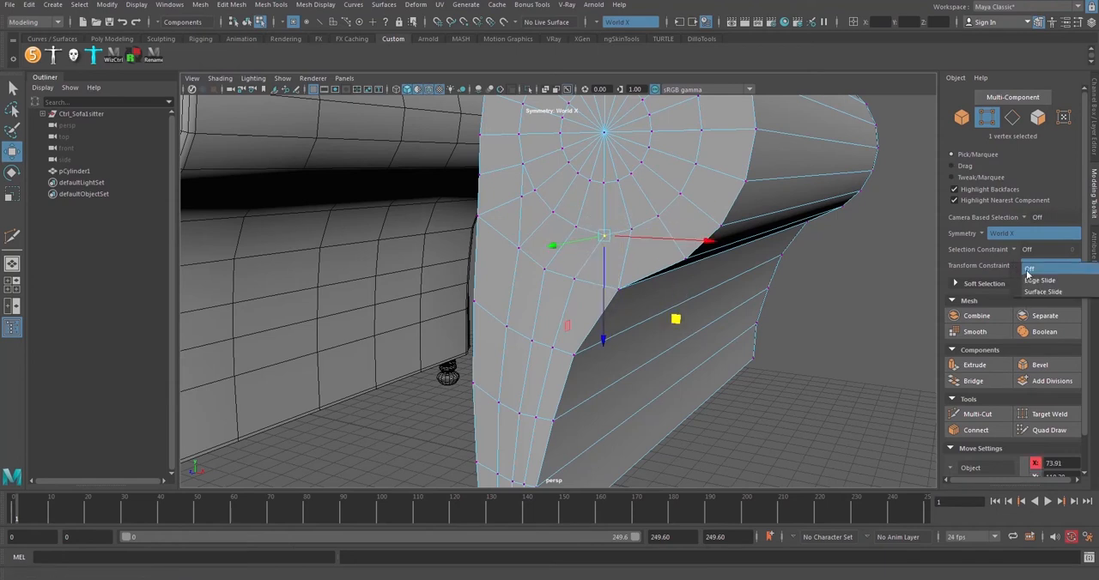
{"action": "left_click", "coordinate": [1028, 270]}
{"action": "left_click_drag", "start_coordinate": [595, 262], "coordinate": [831, 262], "text": "alt"}
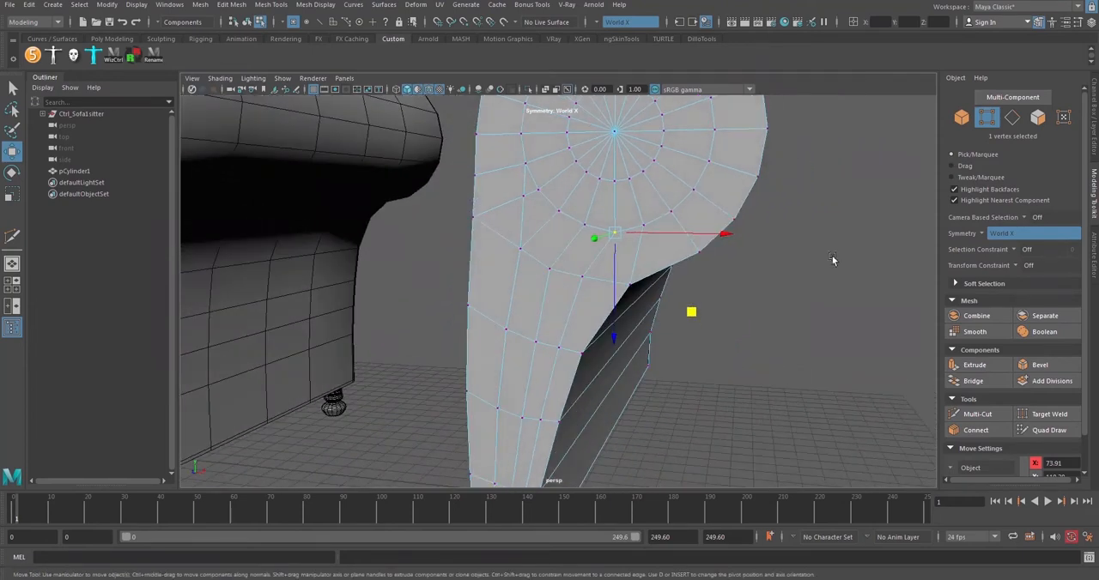
Set the transform constraint back to Edge Slide and slide the ring's lowest vertex down toward the leg
{"action": "left_click", "coordinate": [1026, 266]}
{"action": "left_click", "coordinate": [1030, 280]}
{"action": "left_click_drag", "start_coordinate": [636, 262], "coordinate": [724, 324], "text": "alt"}
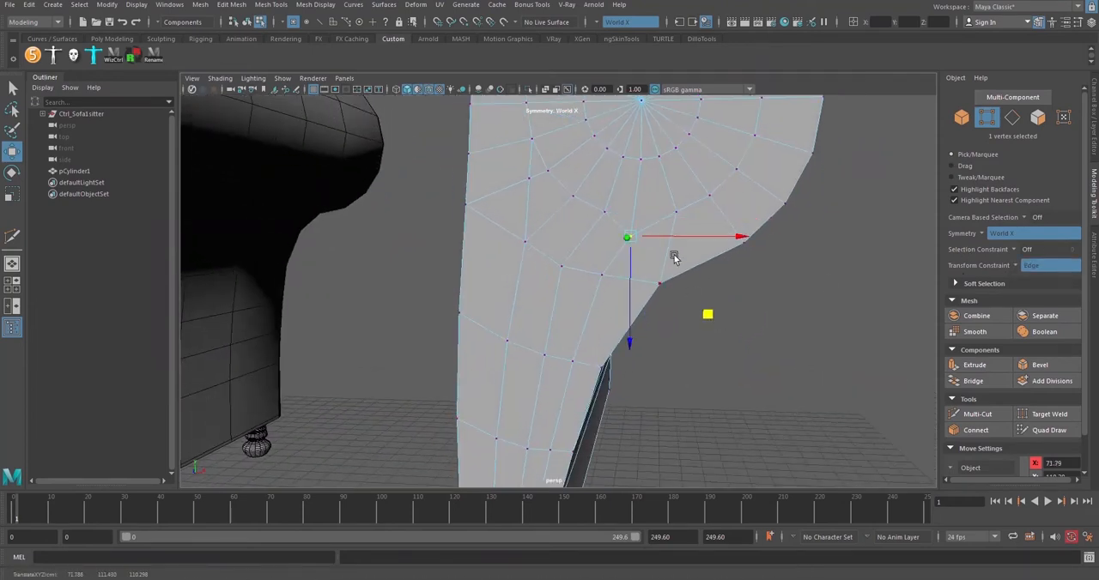
{"action": "left_click_drag", "start_coordinate": [688, 237], "coordinate": [709, 235]}
{"action": "left_click_drag", "start_coordinate": [726, 304], "coordinate": [574, 267]}
{"action": "scroll", "coordinate": [592, 276], "scroll_direction": "down", "scroll_amount": 3}
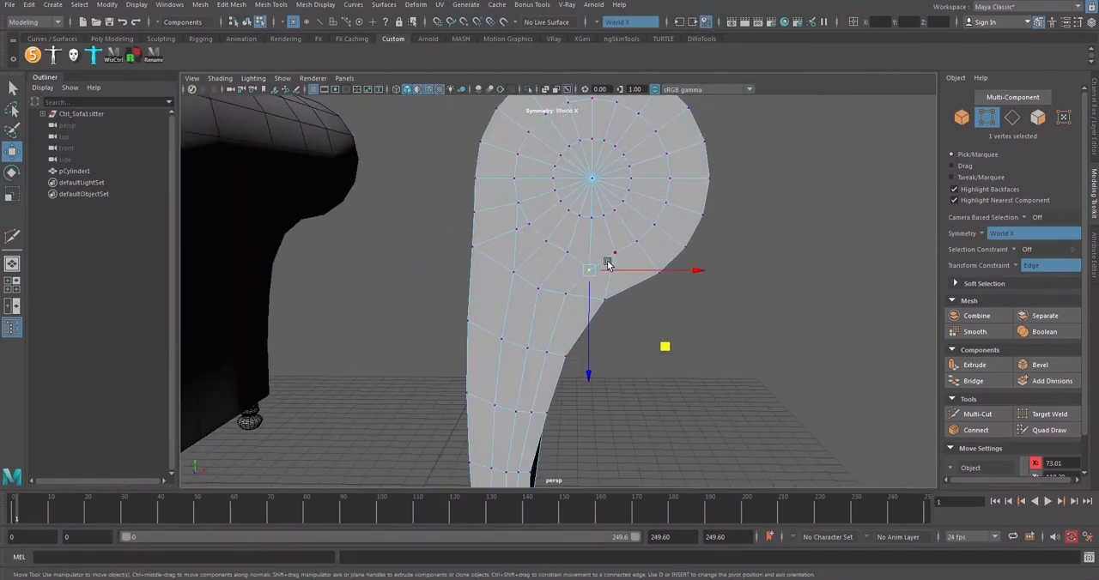
Slide the vertices of the newly cut edge outward, toward the straight side of the armrest's front face
{"action": "scroll", "coordinate": [515, 228], "scroll_direction": "up", "scroll_amount": 2}
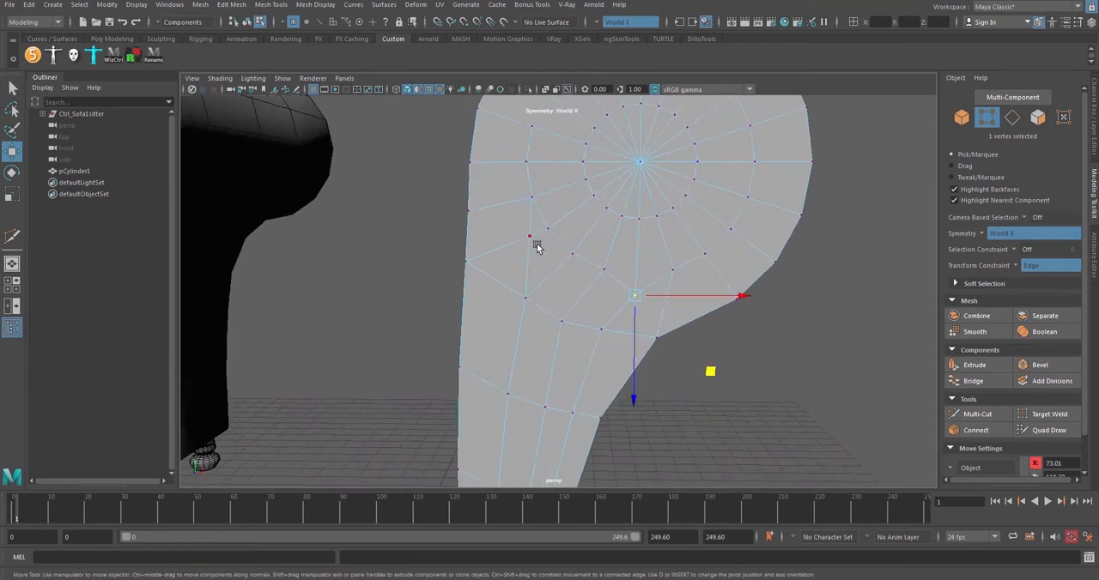
{"action": "left_click", "coordinate": [531, 240]}
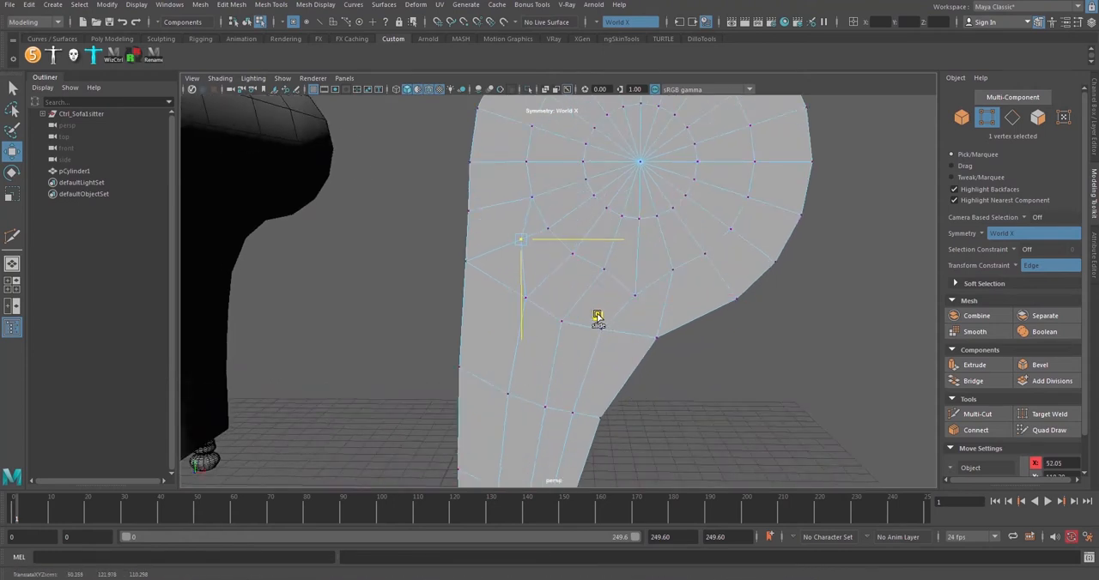
{"action": "left_click", "coordinate": [532, 197]}
{"action": "left_click_drag", "start_coordinate": [585, 200], "coordinate": [576, 201]}
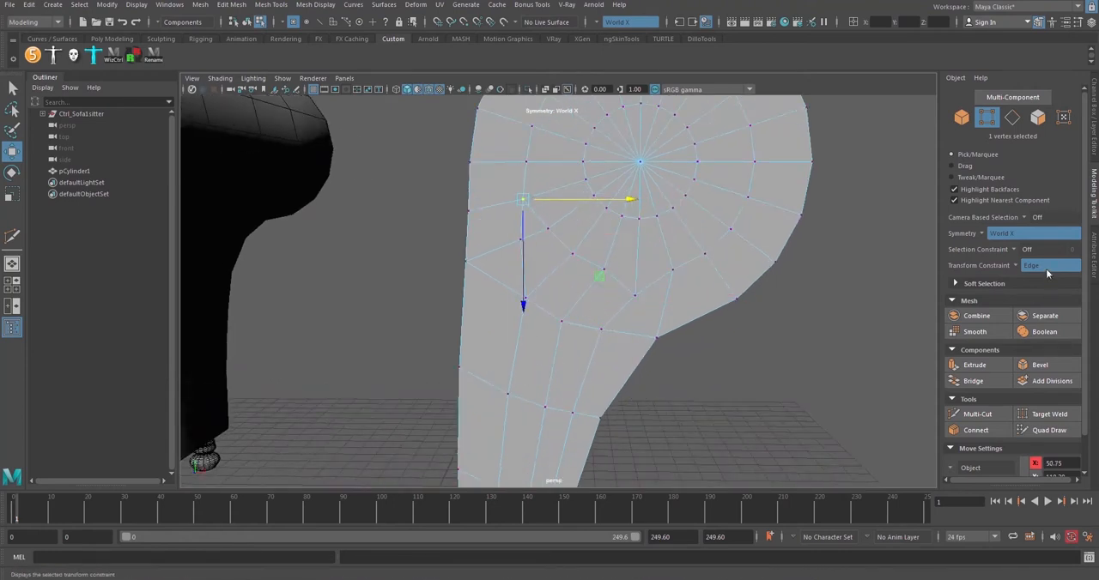
{"action": "middle_click_drag", "start_coordinate": [445, 253], "coordinate": [476, 236], "text": "alt"}
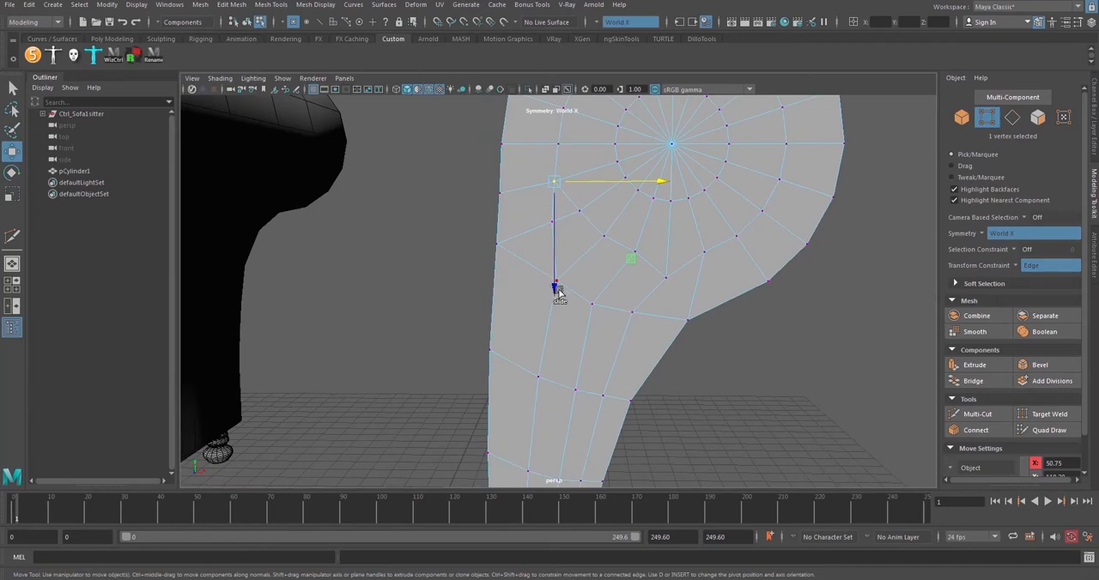
{"action": "left_click", "coordinate": [555, 287]}
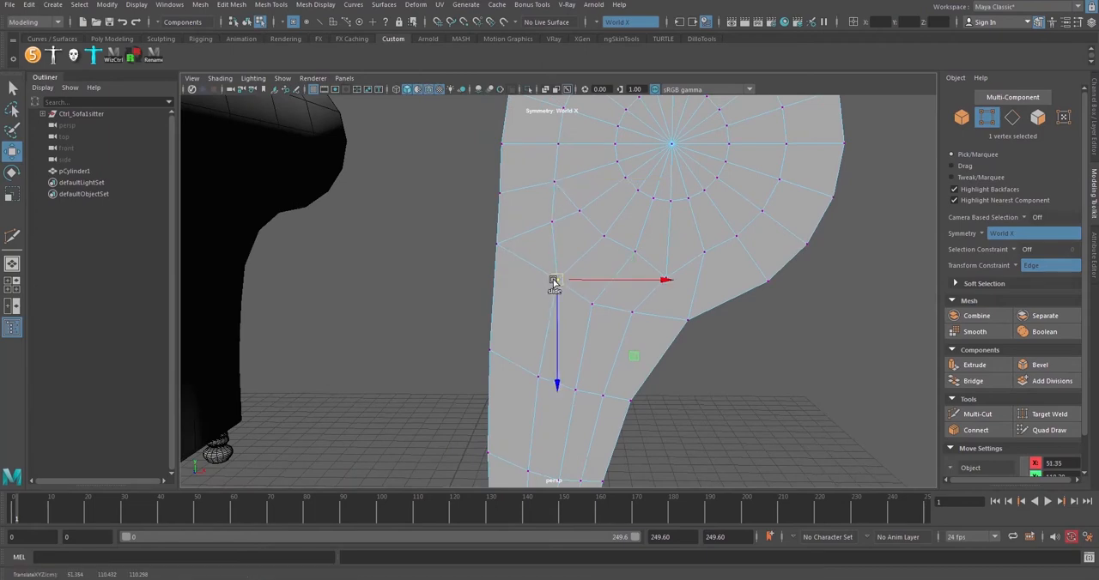
Slide the ring's lowest vertex and its neighbour on the curved side down to even out the spacing above the leg
{"action": "left_click_drag", "start_coordinate": [605, 286], "coordinate": [673, 264]}
{"action": "left_click_drag", "start_coordinate": [681, 299], "coordinate": [679, 316]}
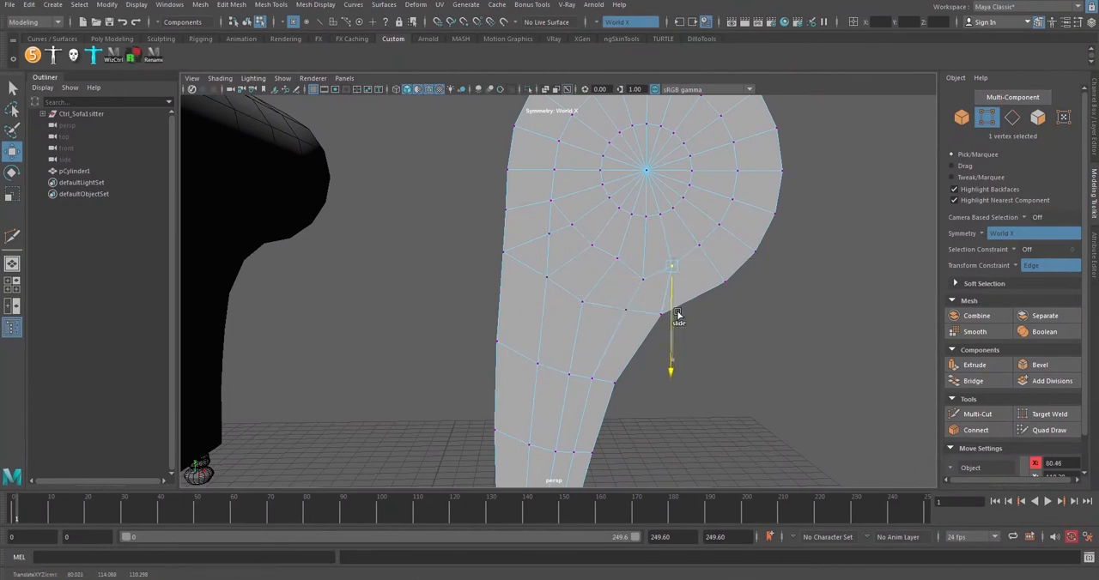
{"action": "left_click", "coordinate": [643, 282]}
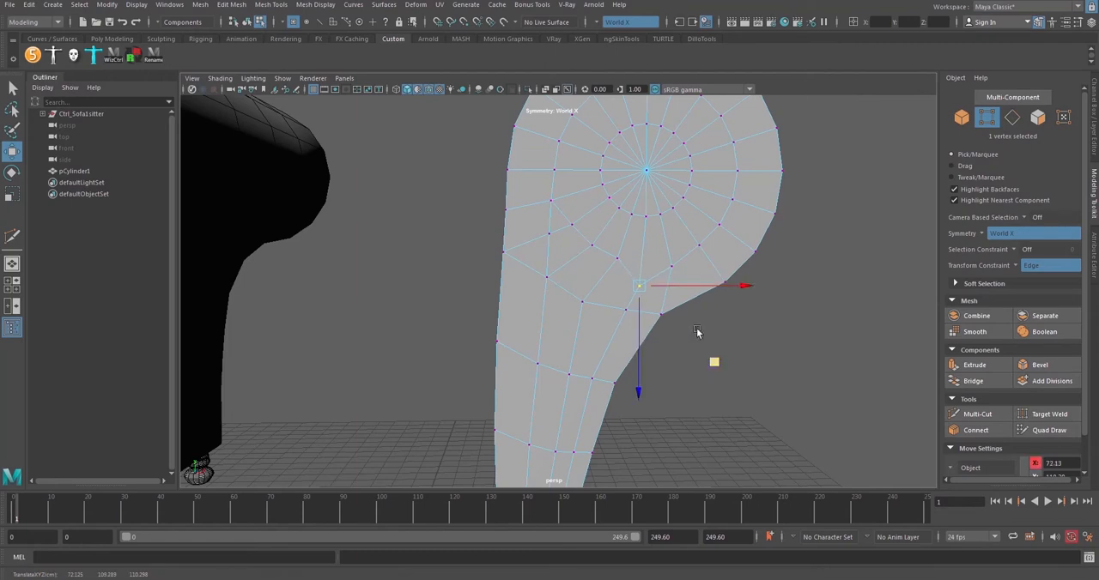
Slide the ring's lowest vertex beneath the roll's centre point and set the transform constraint to Surface Slide
{"action": "left_click_drag", "start_coordinate": [676, 287], "coordinate": [684, 284]}
{"action": "left_click_drag", "start_coordinate": [718, 358], "coordinate": [721, 364]}
{"action": "left_click", "coordinate": [1035, 265]}
{"action": "left_click", "coordinate": [1039, 287]}
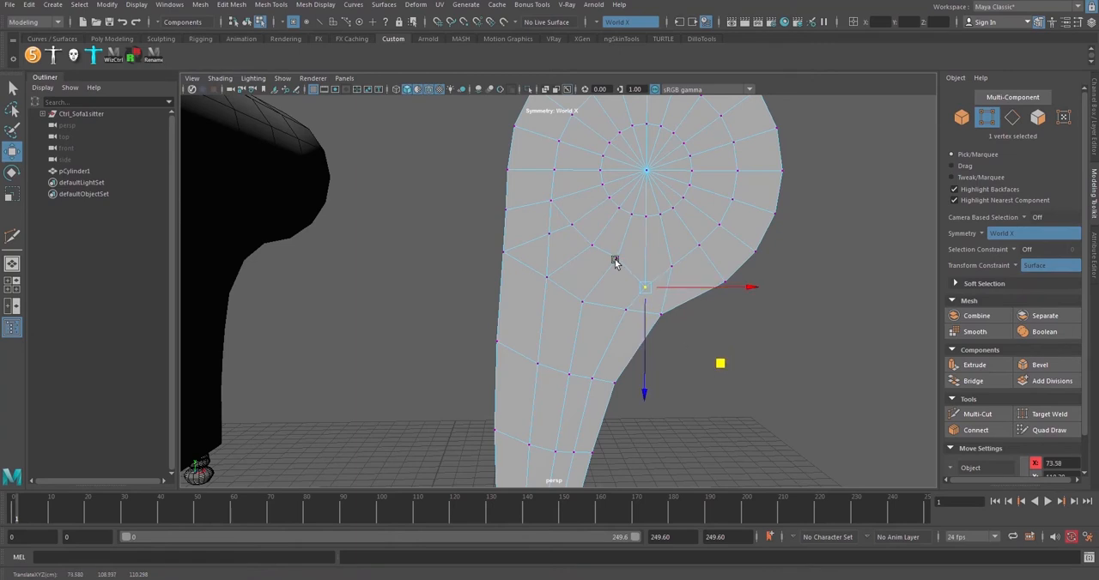
Slide the neighbouring lower ring vertices outward along the surface to even out the spacing, and turn the transform constraint off
{"action": "middle_click_drag", "start_coordinate": [614, 261], "coordinate": [619, 261]}
{"action": "middle_click_drag", "start_coordinate": [695, 333], "coordinate": [660, 331]}
{"action": "middle_click_drag", "start_coordinate": [627, 292], "coordinate": [640, 306]}
{"action": "middle_click", "coordinate": [1017, 268]}
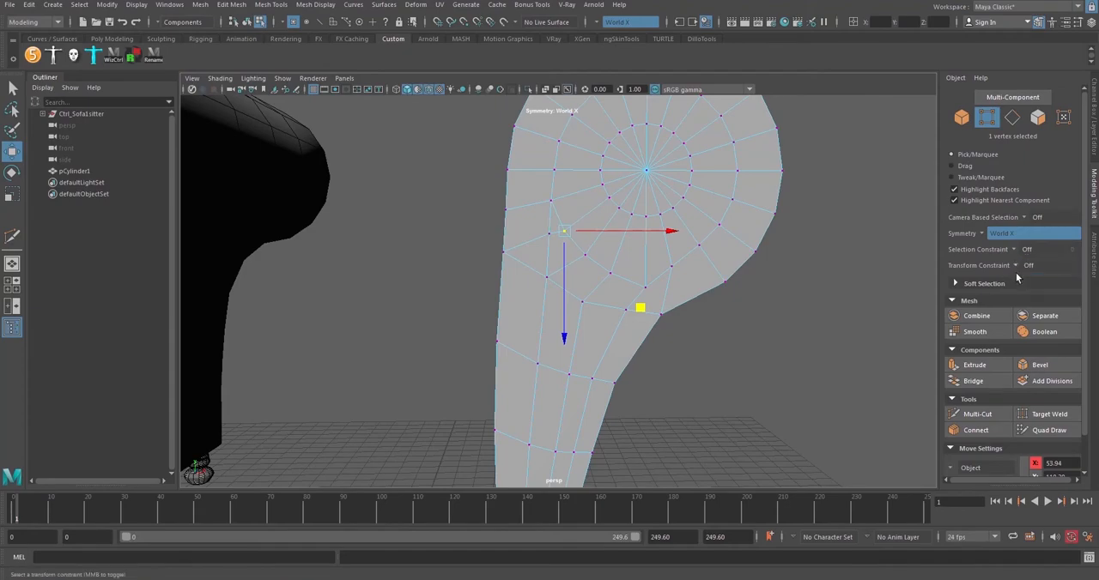
Target-weld the ring vertex nearest the straight side onto the adjacent vertex of the vertical edge line
{"action": "mouse_move", "coordinate": [626, 258]}
{"action": "left_mouse_down", "text": "alt"}
{"action": "mouse_move", "coordinate": [612, 255]}
{"action": "mouse_move", "coordinate": [667, 253]}
{"action": "mouse_move", "coordinate": [588, 249]}
{"action": "mouse_move", "coordinate": [646, 250]}
{"action": "mouse_move", "coordinate": [630, 245]}
{"action": "mouse_move", "coordinate": [632, 271]}
{"action": "left_mouse_up", "text": "alt"}
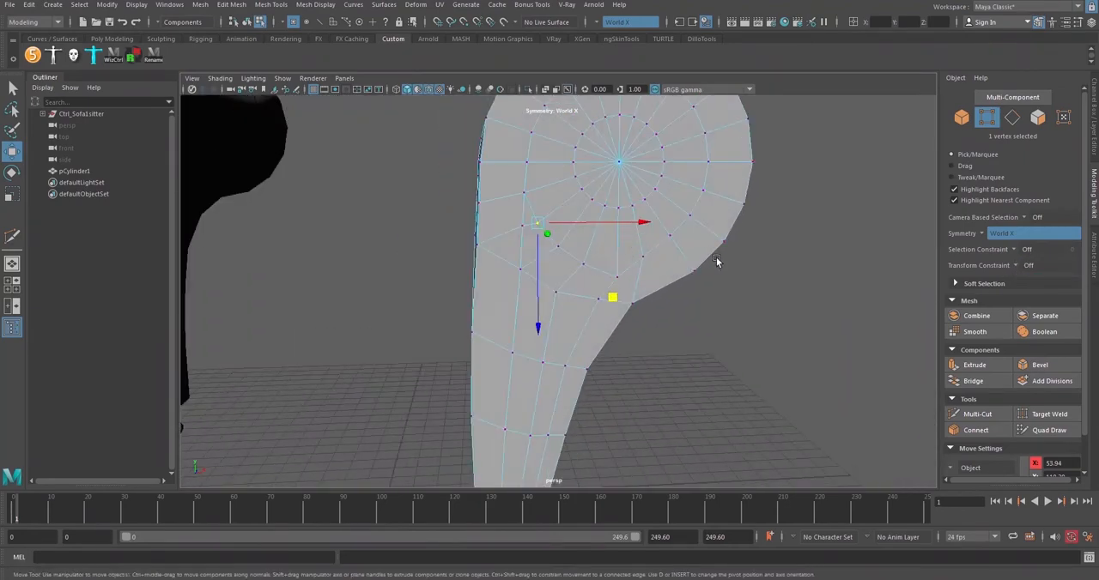
{"action": "left_click_drag", "start_coordinate": [717, 262], "coordinate": [674, 281], "text": "alt"}
{"action": "left_click_drag", "start_coordinate": [668, 307], "coordinate": [664, 271], "text": "alt"}
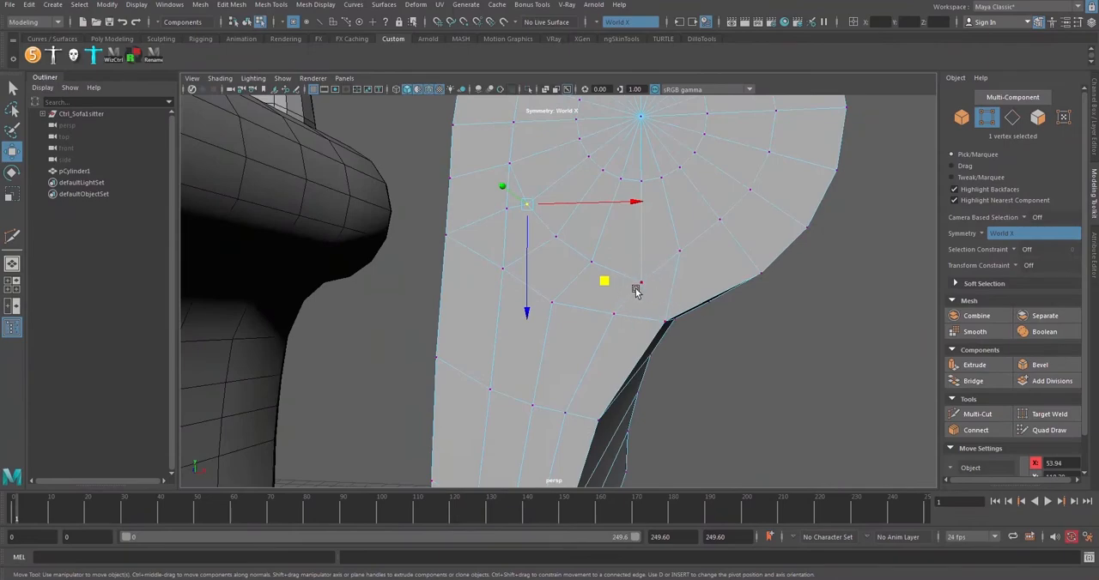
{"action": "left_click_drag", "start_coordinate": [622, 312], "coordinate": [594, 257], "text": "alt"}
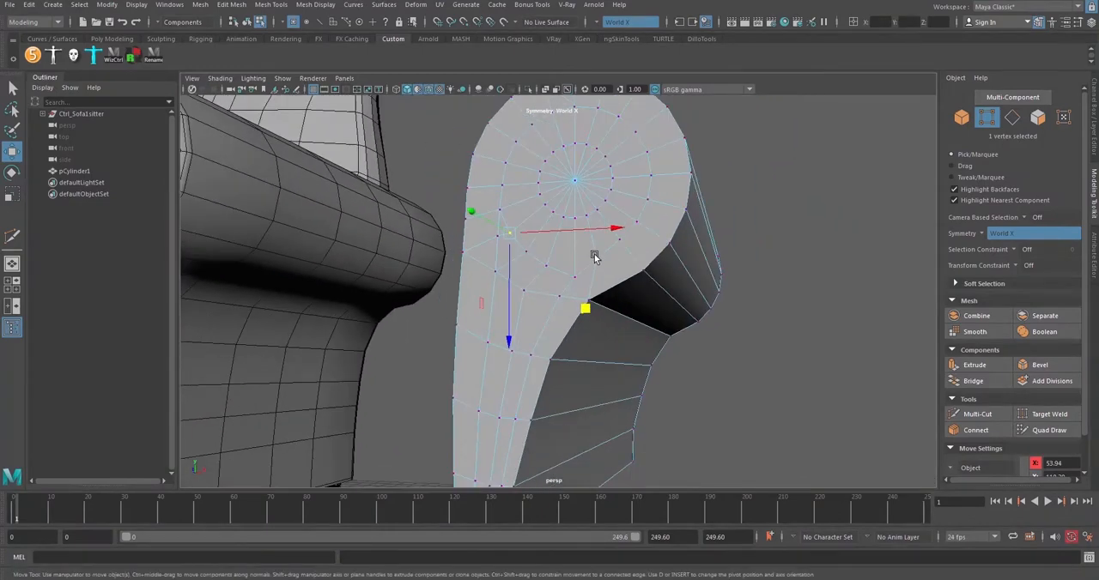
{"action": "left_click_drag", "start_coordinate": [594, 297], "coordinate": [616, 242], "text": "alt"}
{"action": "left_click_drag", "start_coordinate": [624, 305], "coordinate": [593, 293], "text": "alt"}
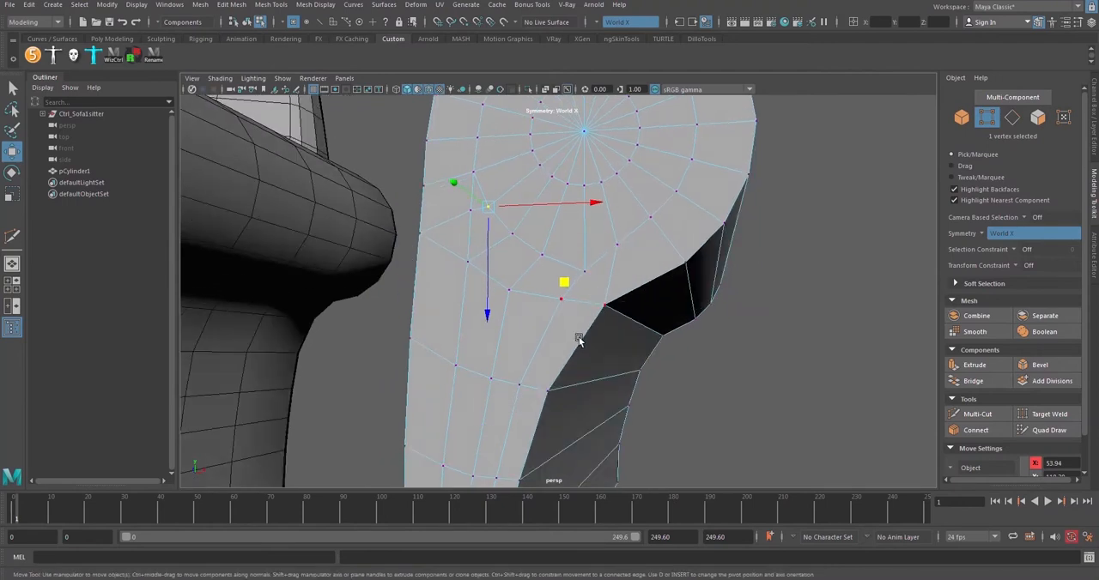
{"action": "left_click_drag", "start_coordinate": [569, 326], "coordinate": [621, 348], "text": "alt"}
{"action": "left_click", "coordinate": [1039, 419]}
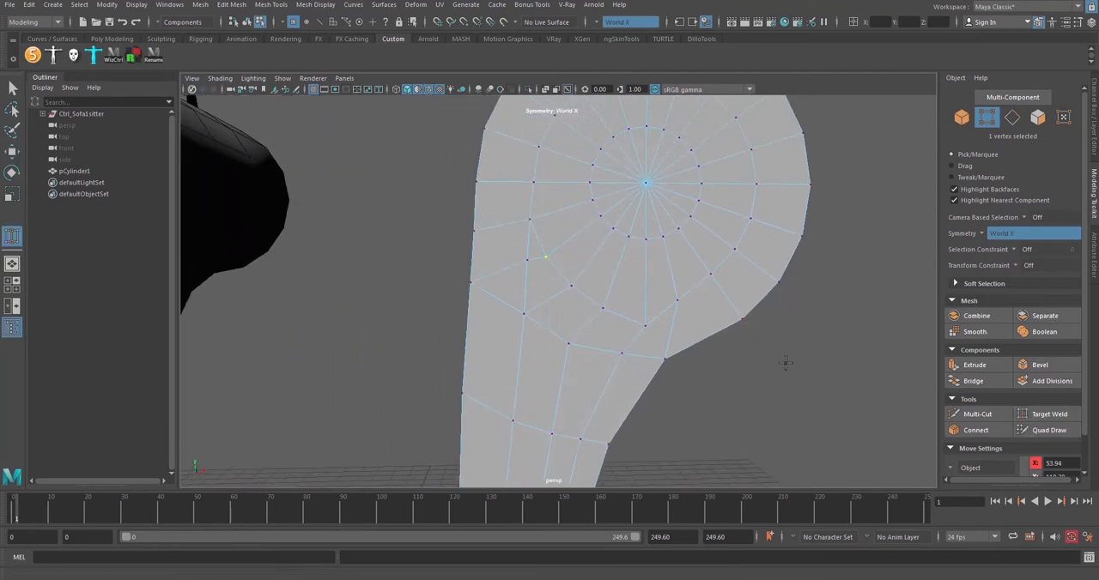
{"action": "middle_click_drag", "start_coordinate": [543, 266], "coordinate": [556, 284], "text": "alt"}
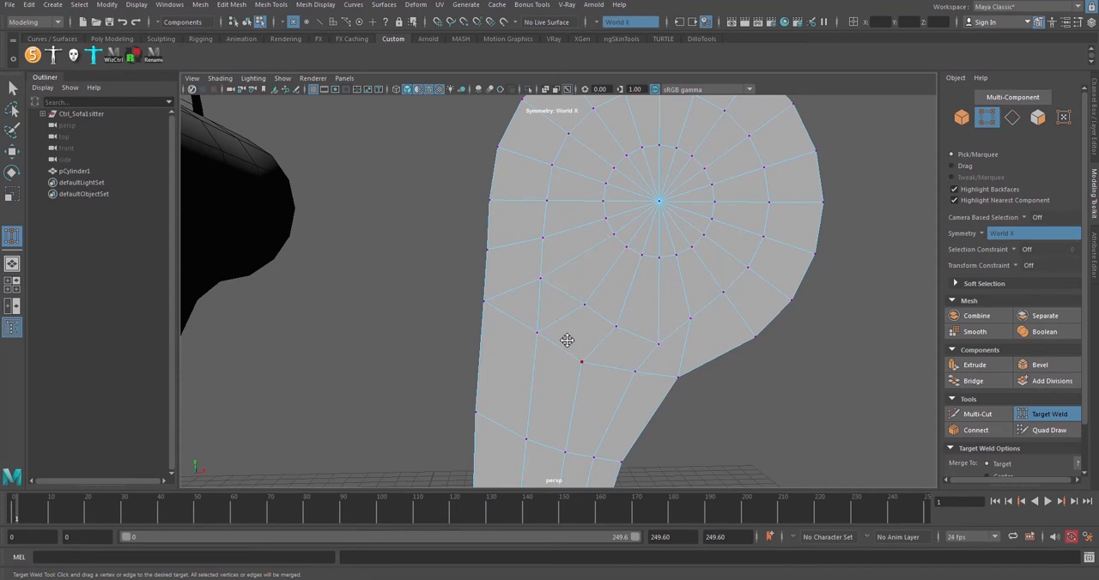
{"action": "middle_click_drag", "start_coordinate": [567, 341], "coordinate": [564, 314], "text": "alt"}
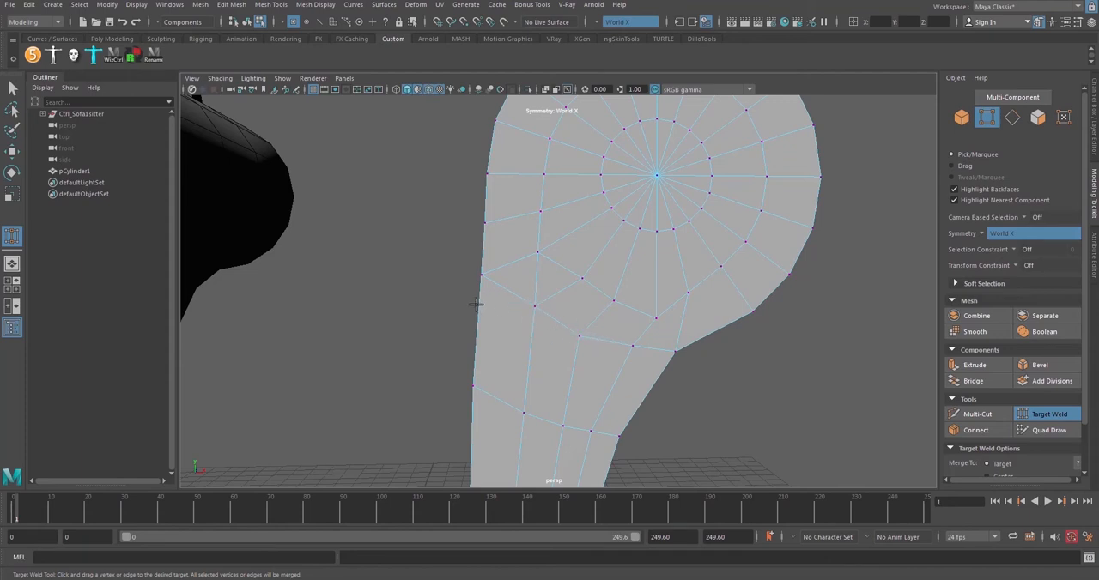
Multi-Cut an edge from the ring's lowest vertex to the inner corner where the roll meets the leg
{"action": "left_click_drag", "start_coordinate": [669, 356], "coordinate": [687, 398], "text": "alt"}
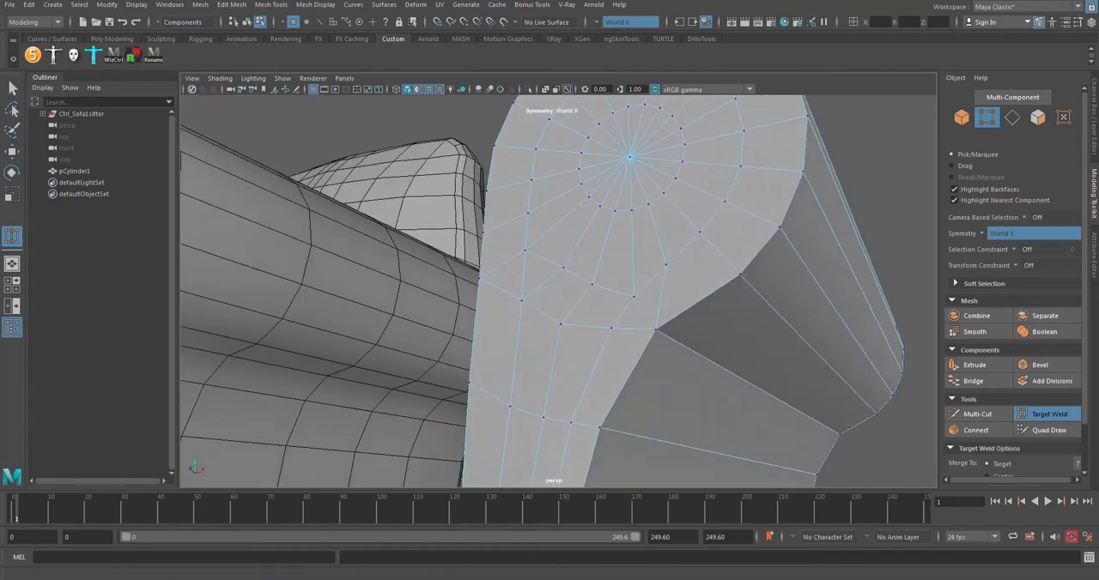
{"action": "left_click", "coordinate": [1045, 401]}
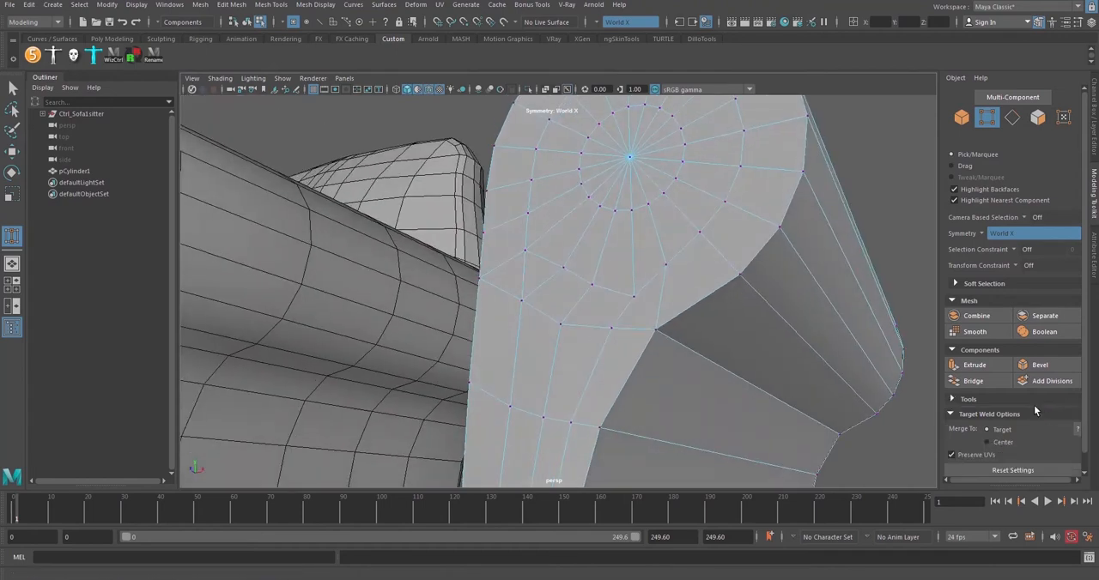
{"action": "left_click", "coordinate": [987, 401]}
{"action": "left_click", "coordinate": [975, 365]}
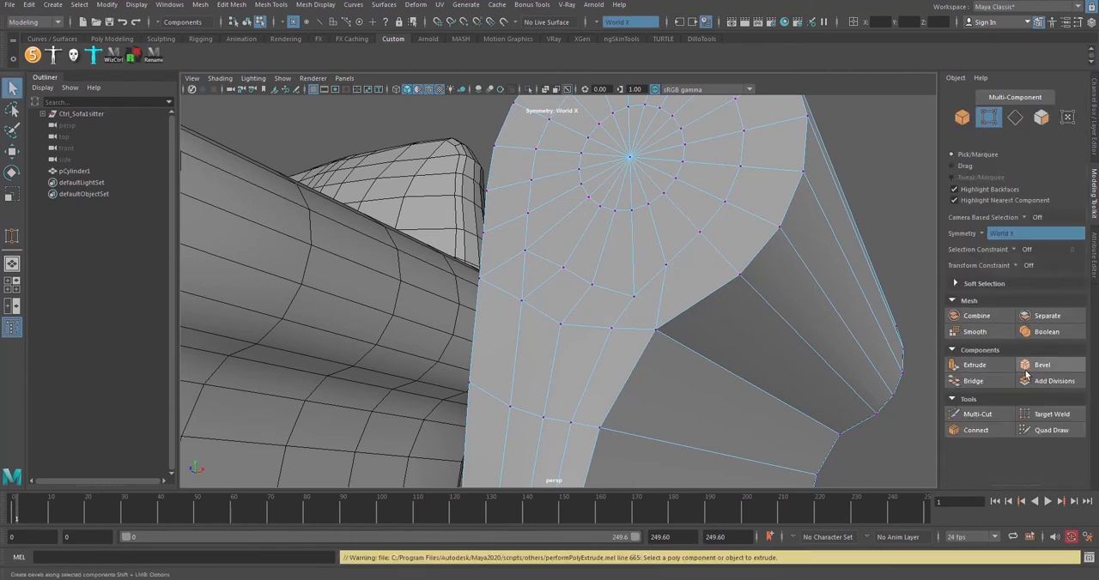
{"action": "left_click", "coordinate": [977, 414]}
{"action": "left_click_drag", "start_coordinate": [687, 417], "coordinate": [630, 281], "text": "alt"}
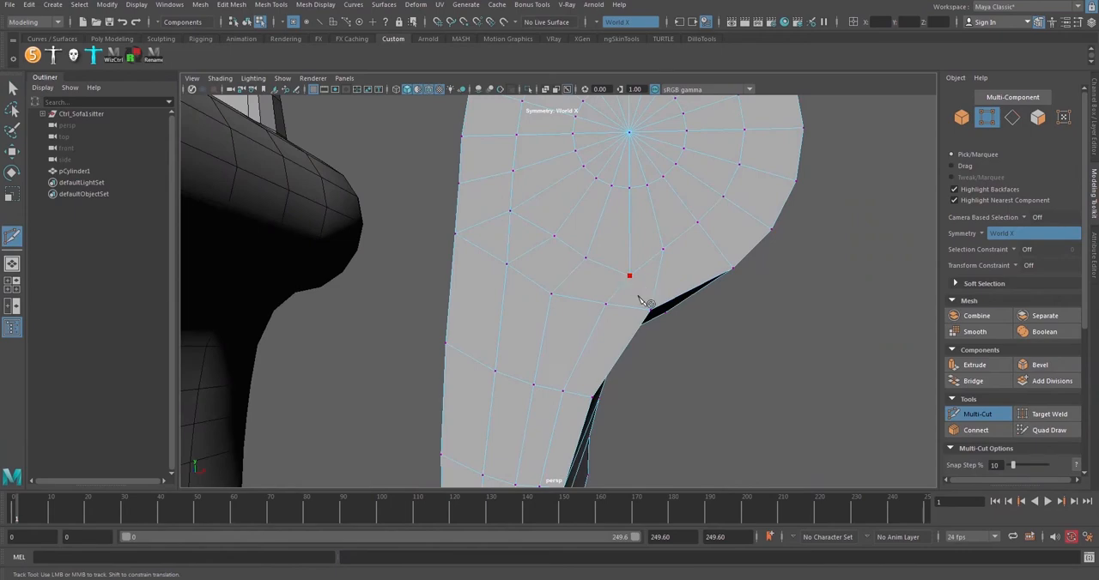
{"action": "left_click_drag", "start_coordinate": [661, 328], "coordinate": [584, 324], "text": "alt"}
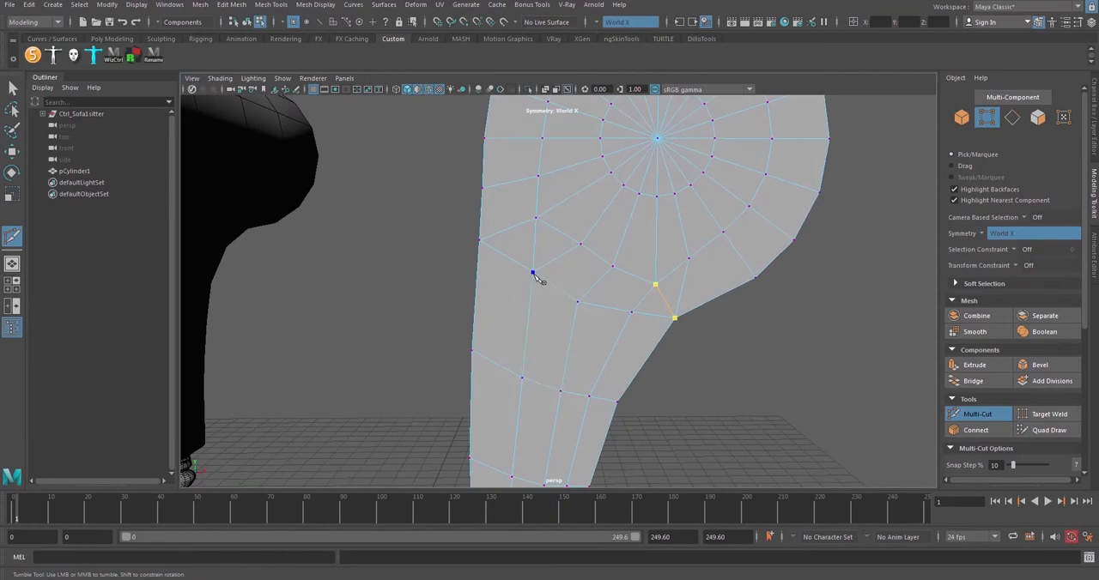
{"action": "left_click_drag", "start_coordinate": [534, 274], "coordinate": [555, 284], "text": "alt"}
{"action": "middle_click_drag", "start_coordinate": [592, 315], "coordinate": [504, 284], "text": "alt"}
{"action": "left_click_drag", "start_coordinate": [504, 284], "coordinate": [595, 285], "text": "alt"}
{"action": "left_click", "coordinate": [967, 413]}
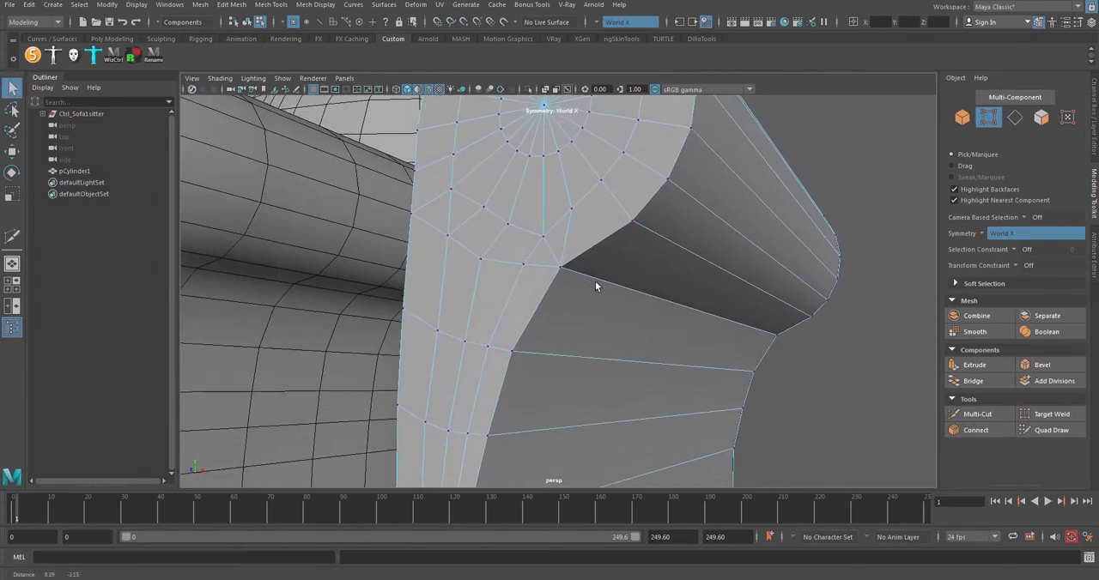
Connect the front and back profile edges just below the inner corner with a new edge across the armrest's depth
{"action": "key", "text": "F10"}
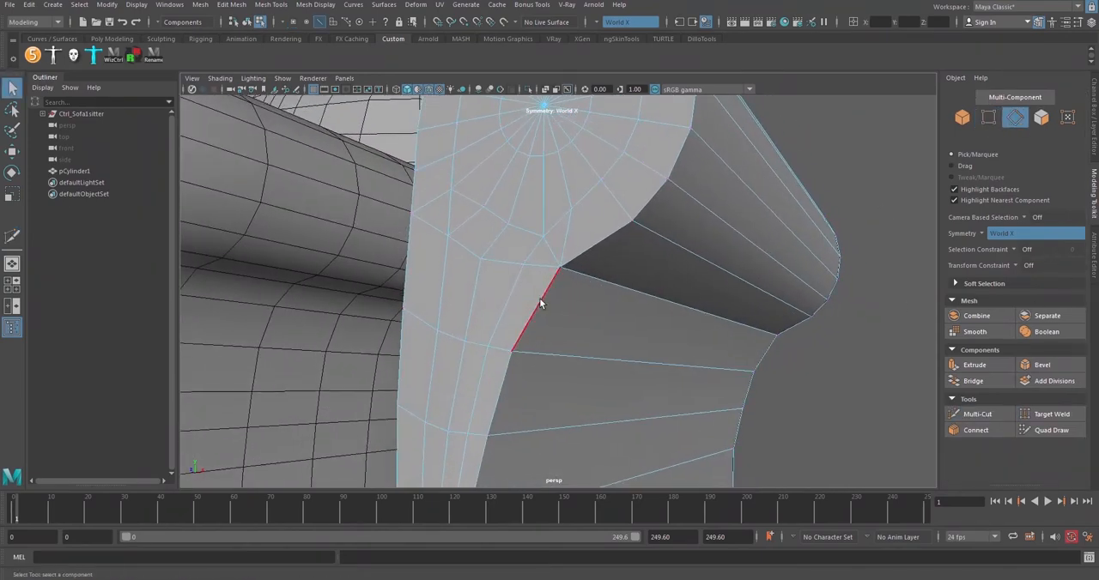
{"action": "left_click", "coordinate": [541, 302]}
{"action": "right_click_drag", "start_coordinate": [835, 351], "coordinate": [815, 518], "text": "shift"}
{"action": "left_click_drag", "start_coordinate": [620, 320], "coordinate": [560, 297], "text": "alt"}
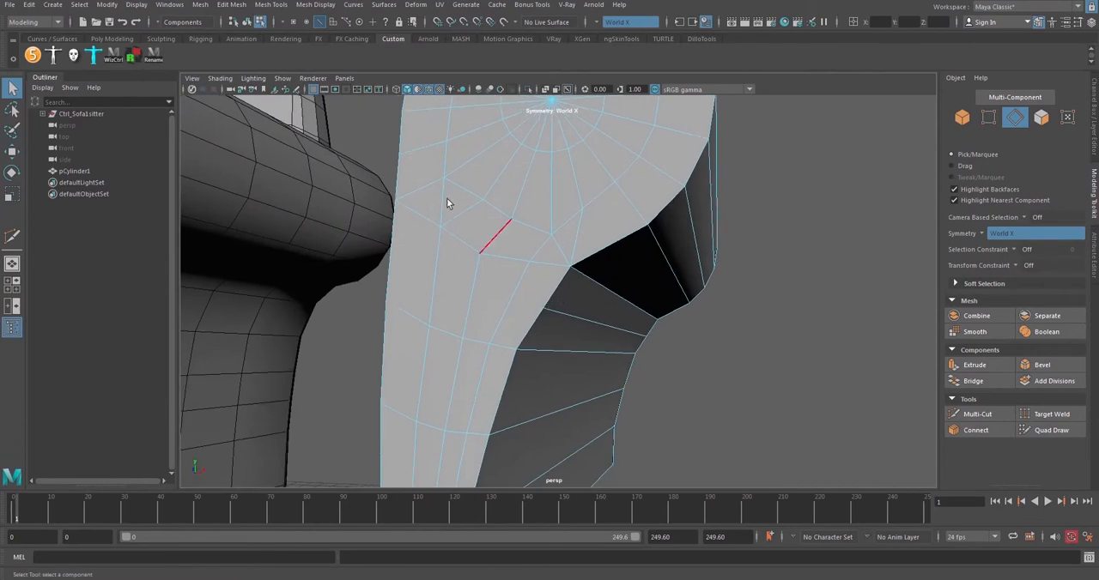
Apply Edit Edge Flow to the new depth edge below the inner corner to round the profile
{"action": "left_click", "coordinate": [581, 319]}
{"action": "left_click", "coordinate": [231, 4]}
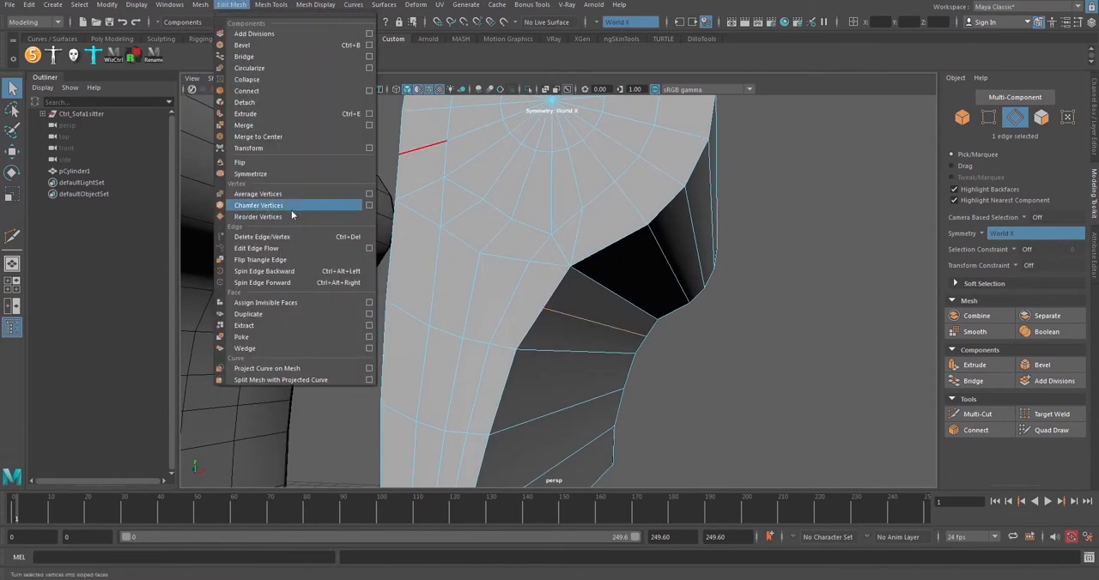
{"action": "left_click", "coordinate": [272, 248]}
{"action": "left_click_drag", "start_coordinate": [585, 318], "coordinate": [626, 395], "text": "alt"}
{"action": "key", "text": "w"}
{"action": "left_click", "coordinate": [699, 358]}
{"action": "left_click_drag", "start_coordinate": [703, 358], "coordinate": [730, 376], "text": "alt"}
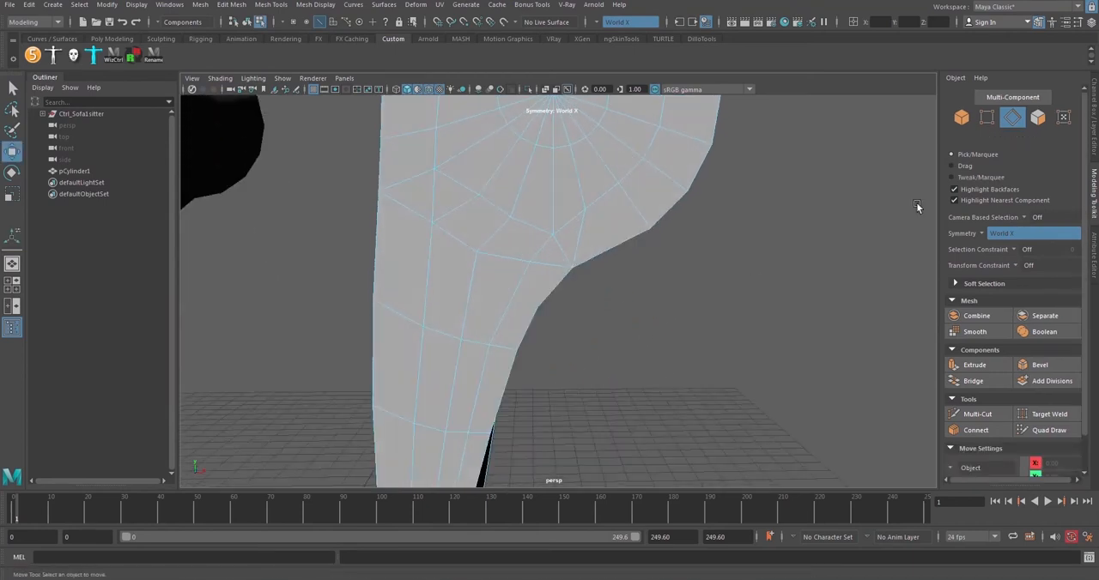
Connect the front and back profile edges just above the inner corner with a new edge running along the armrest
{"action": "left_click", "coordinate": [987, 117]}
{"action": "left_click_drag", "start_coordinate": [577, 275], "coordinate": [643, 246], "text": "alt"}
{"action": "left_click", "coordinate": [623, 241]}
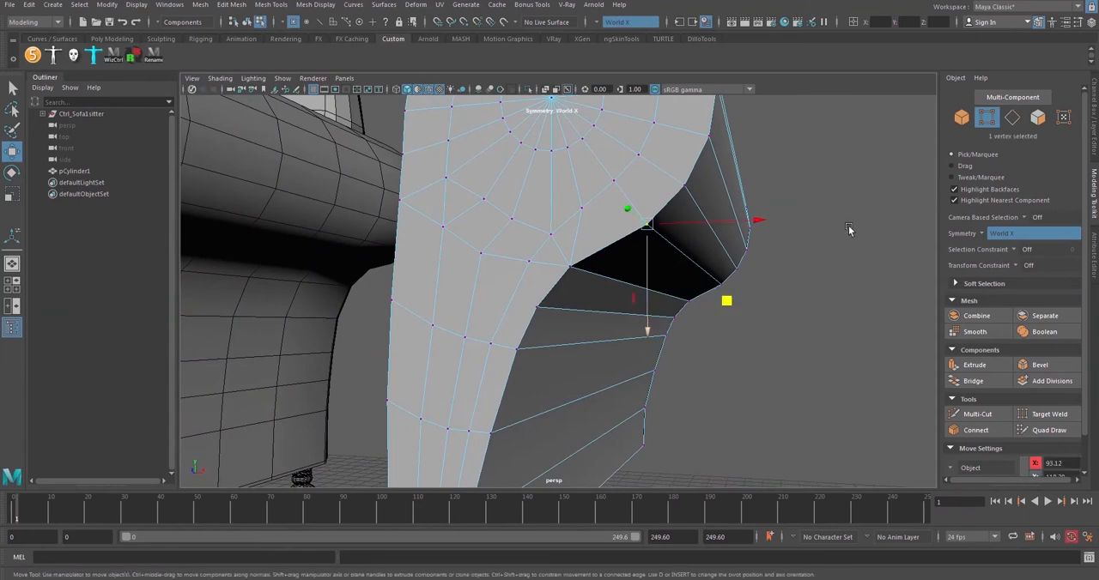
{"action": "left_click", "coordinate": [1012, 117]}
{"action": "left_click", "coordinate": [619, 241]}
{"action": "left_click", "coordinate": [704, 296], "text": "shift"}
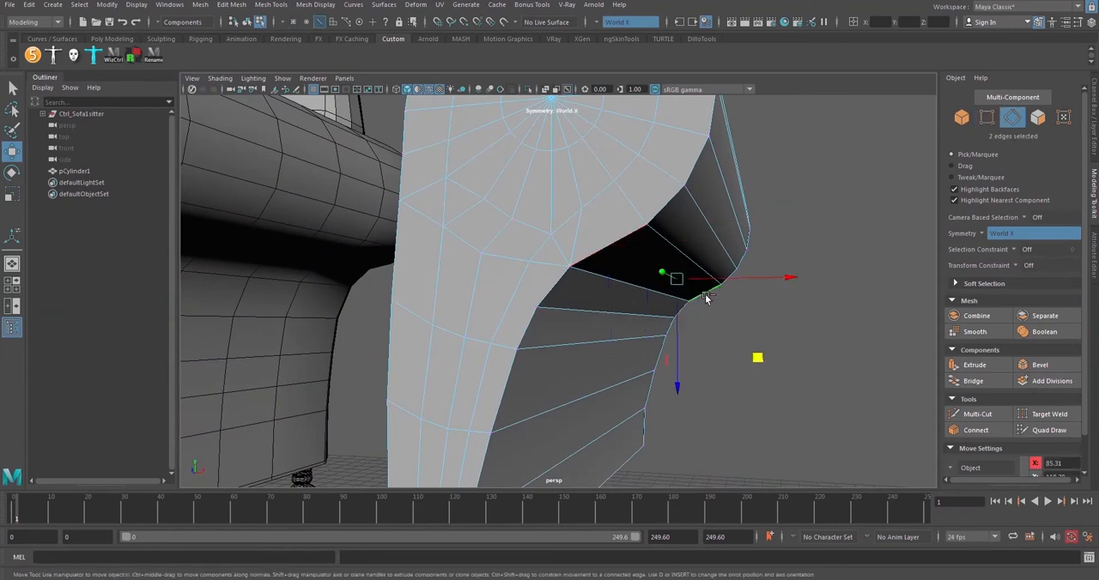
{"action": "right_click_drag", "start_coordinate": [819, 338], "coordinate": [814, 507], "text": "shift"}
{"action": "left_click_drag", "start_coordinate": [642, 258], "coordinate": [734, 285], "text": "alt"}
Connect the ring vertex above the inner corner to the new profile vertex on the underside of the roll
{"action": "key", "text": "F9"}
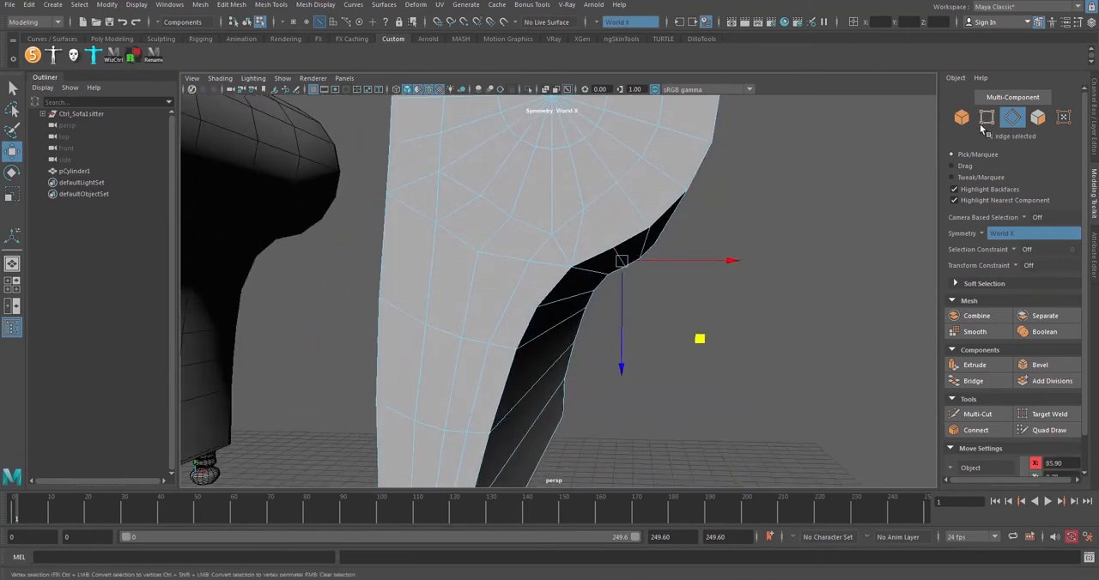
{"action": "left_click", "coordinate": [584, 209]}
{"action": "left_click", "coordinate": [613, 248], "text": "shift"}
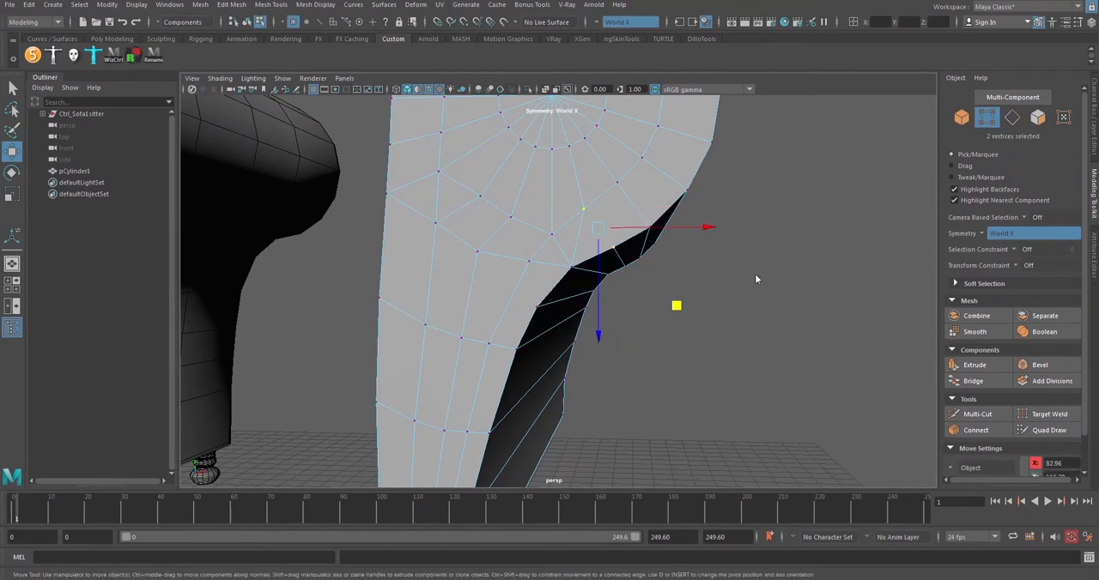
{"action": "right_click_drag", "start_coordinate": [754, 274], "coordinate": [744, 341], "text": "shift"}
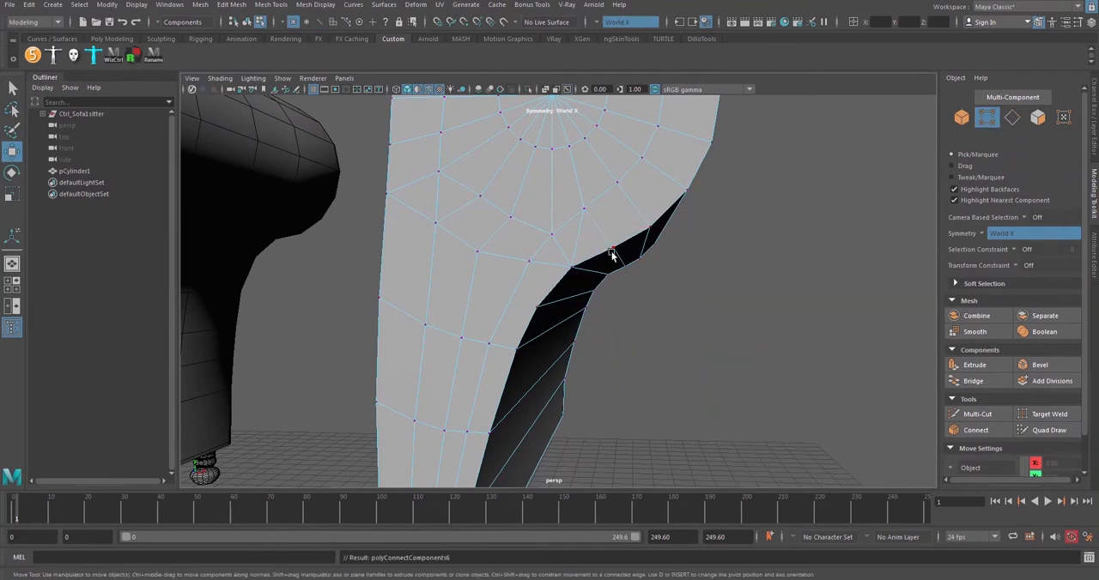
{"action": "left_click_drag", "start_coordinate": [580, 240], "coordinate": [586, 239], "text": "alt"}
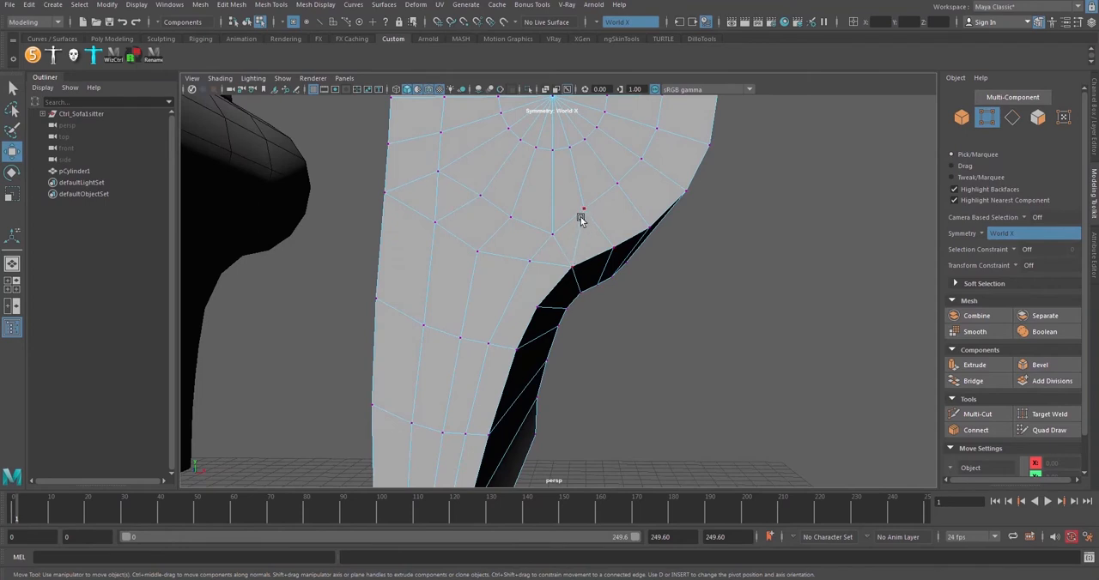
Delete the old edge running from that ring vertex down to the inner corner
{"action": "left_click", "coordinate": [1013, 117]}
{"action": "left_click", "coordinate": [580, 238]}
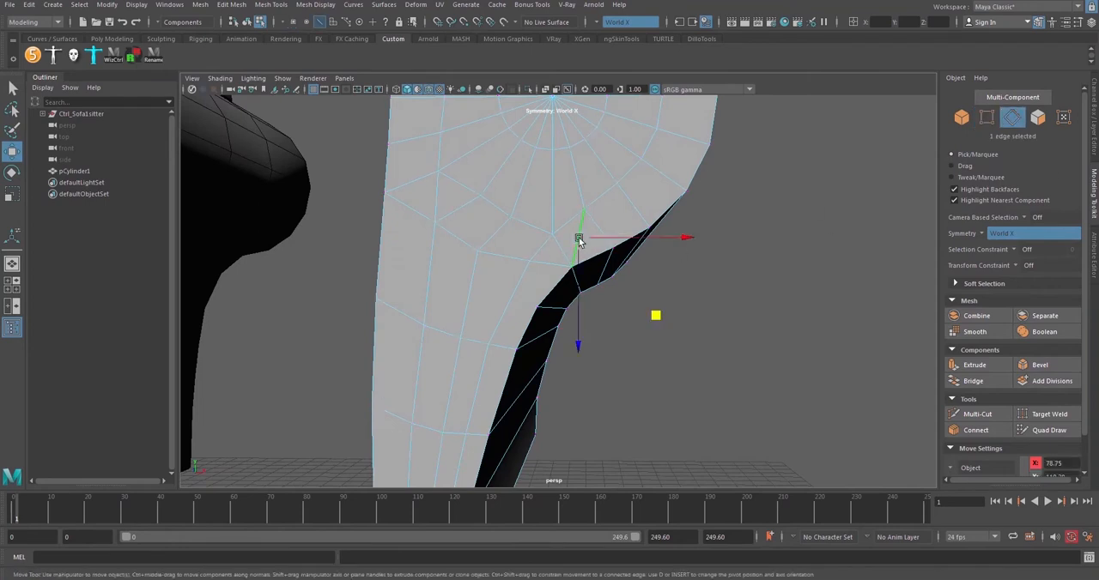
{"action": "key", "text": "Delete"}
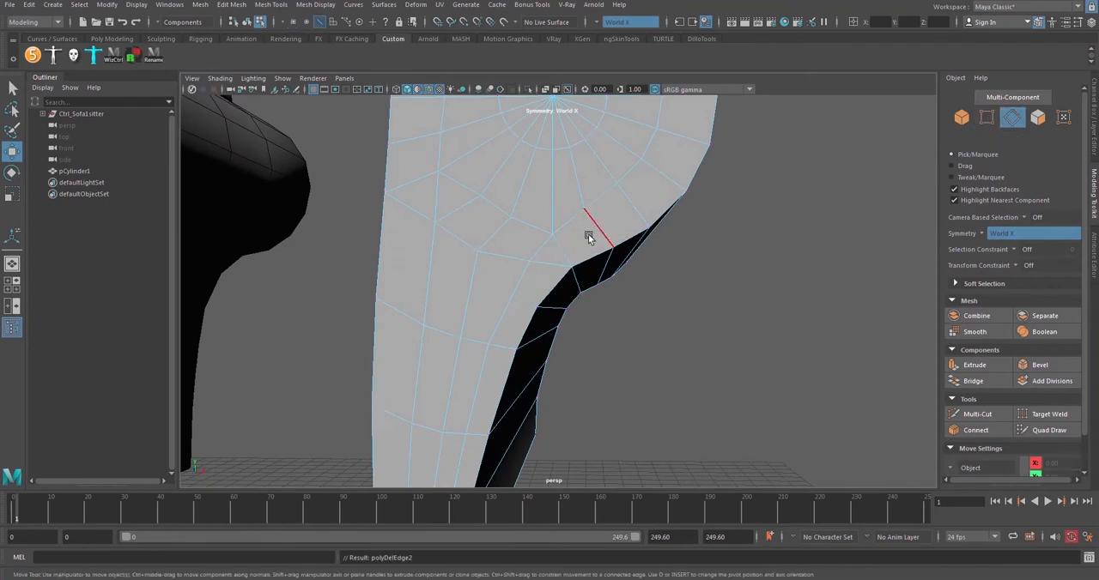
{"action": "mouse_move", "coordinate": [588, 236]}
{"action": "left_mouse_down", "text": "alt"}
{"action": "mouse_move", "coordinate": [581, 242]}
{"action": "mouse_move", "coordinate": [723, 205]}
{"action": "mouse_move", "coordinate": [582, 242]}
{"action": "mouse_move", "coordinate": [572, 255]}
{"action": "mouse_move", "coordinate": [581, 229]}
{"action": "mouse_move", "coordinate": [584, 249]}
{"action": "left_mouse_up", "text": "alt"}
Connect the front-face vertex beside the inner corner to the new profile vertex just below that corner
{"action": "key", "text": "F9"}
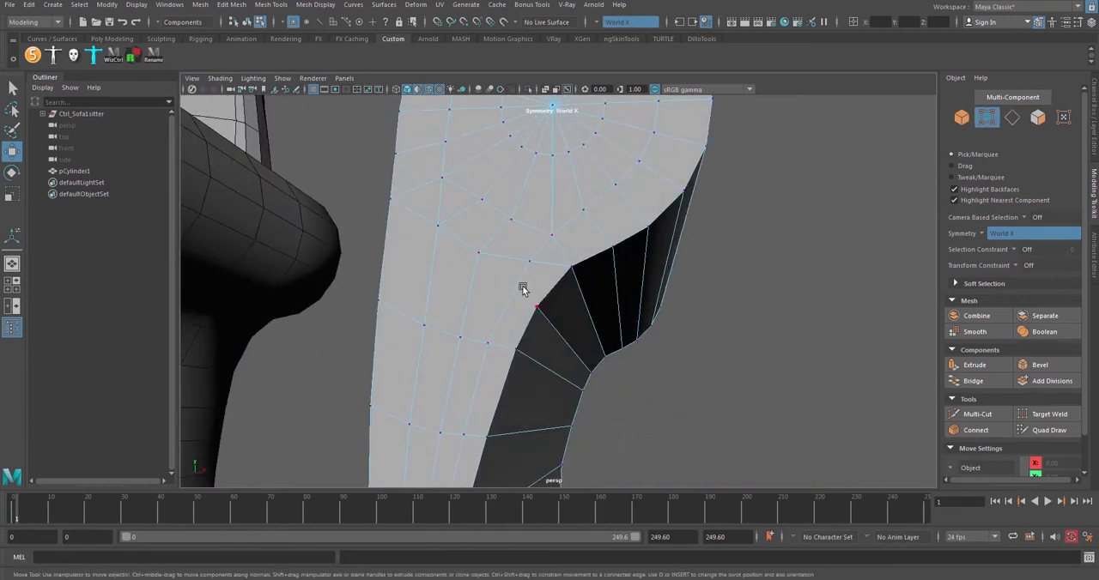
{"action": "left_click", "coordinate": [527, 261]}
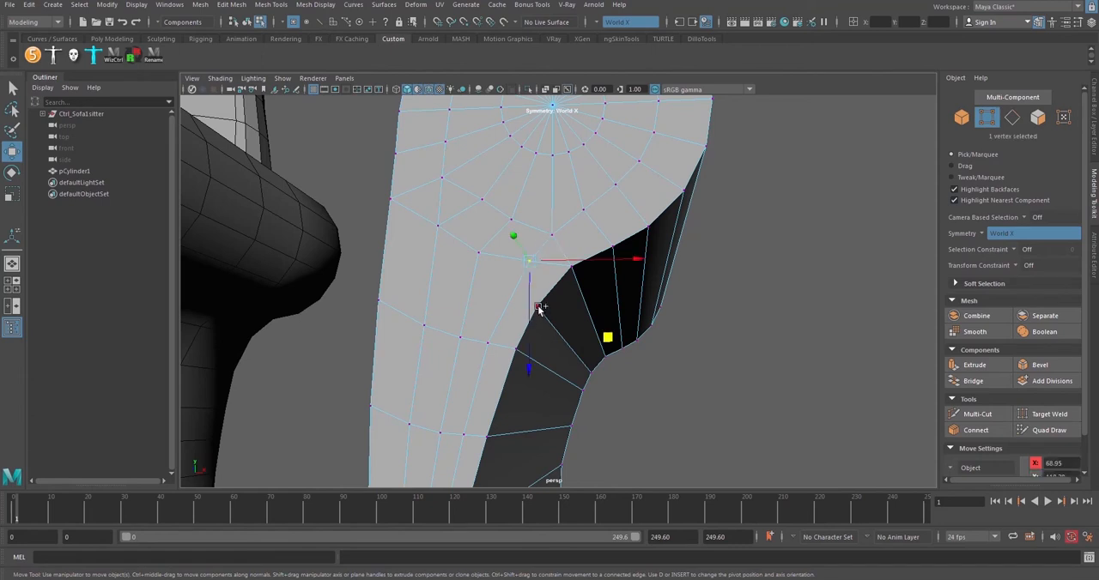
{"action": "left_click", "coordinate": [538, 307], "text": "shift"}
{"action": "left_click_drag", "start_coordinate": [731, 345], "coordinate": [618, 300], "text": "alt"}
{"action": "left_click_drag", "start_coordinate": [719, 283], "coordinate": [685, 275], "text": "alt"}
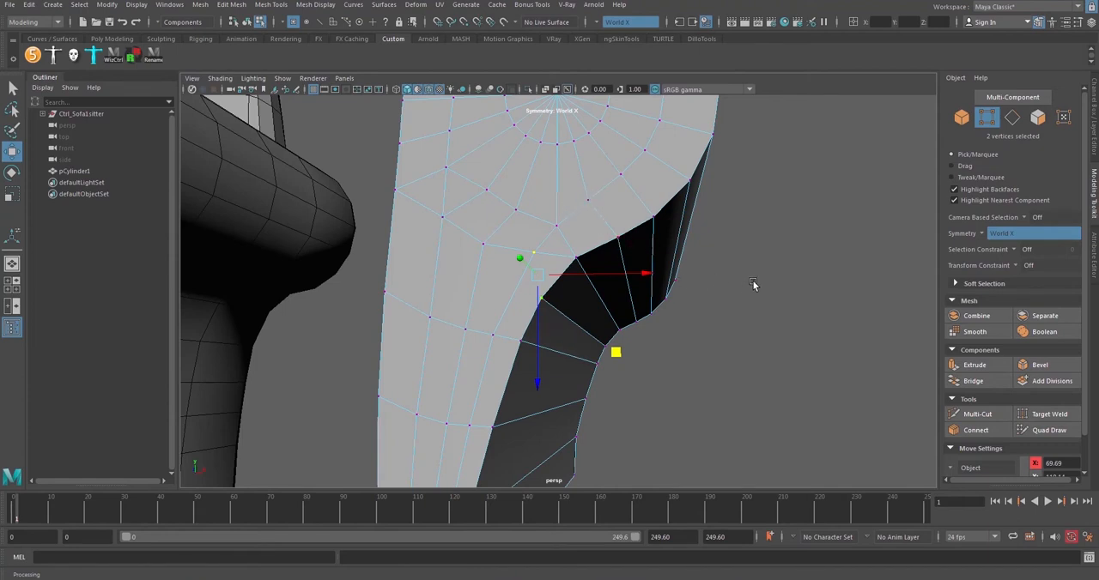
{"action": "key", "text": "g"}
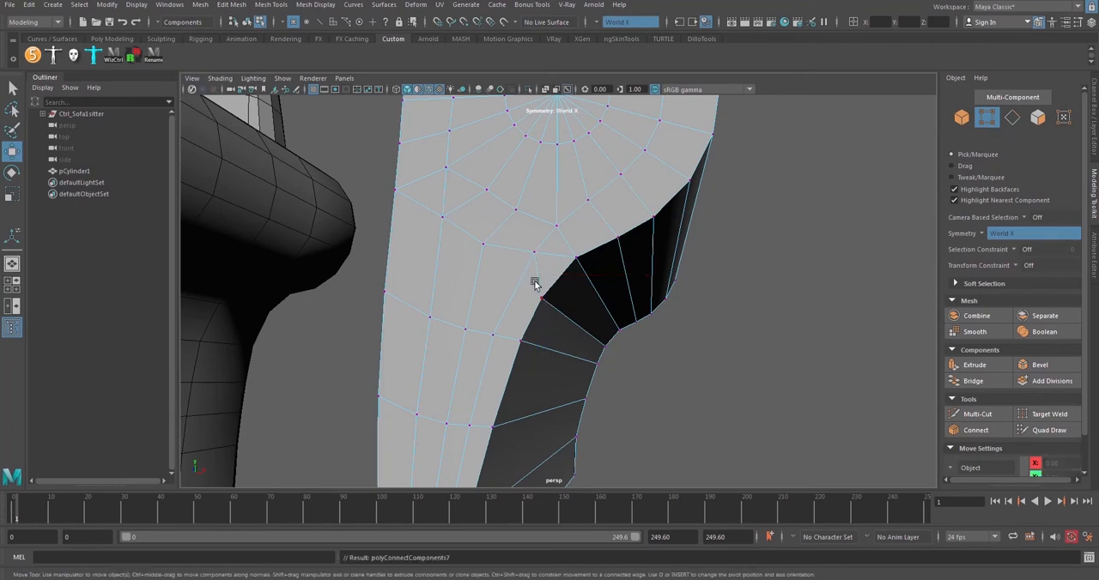
{"action": "left_click_drag", "start_coordinate": [537, 293], "coordinate": [625, 258], "text": "alt"}
Delete the short edge between that front-face vertex and the inner corner
{"action": "key", "text": "F10"}
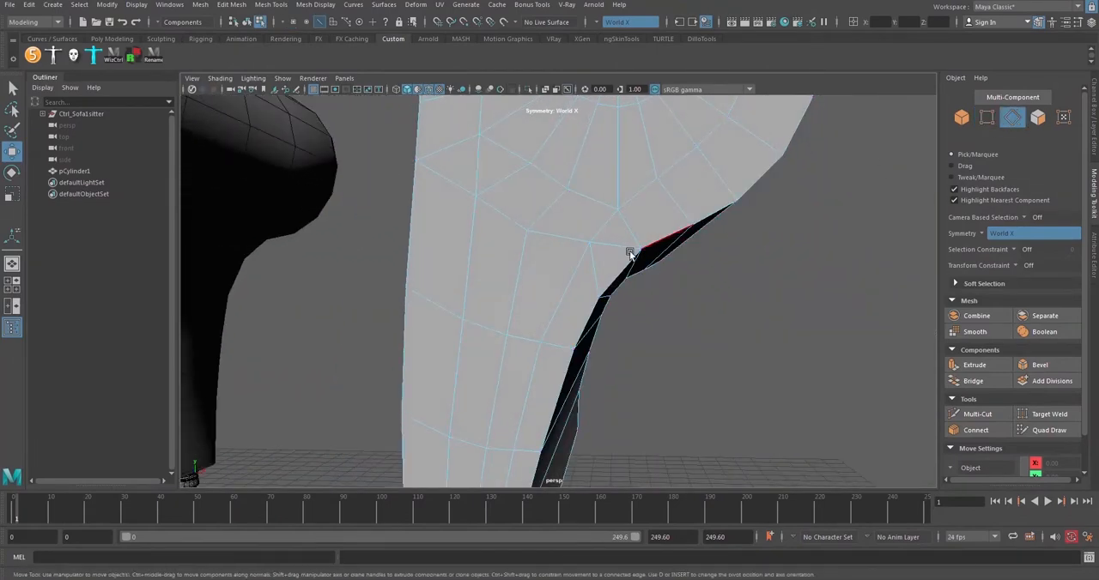
{"action": "left_click", "coordinate": [614, 250]}
{"action": "key", "text": "Delete"}
{"action": "left_click_drag", "start_coordinate": [599, 251], "coordinate": [666, 289], "text": "alt"}
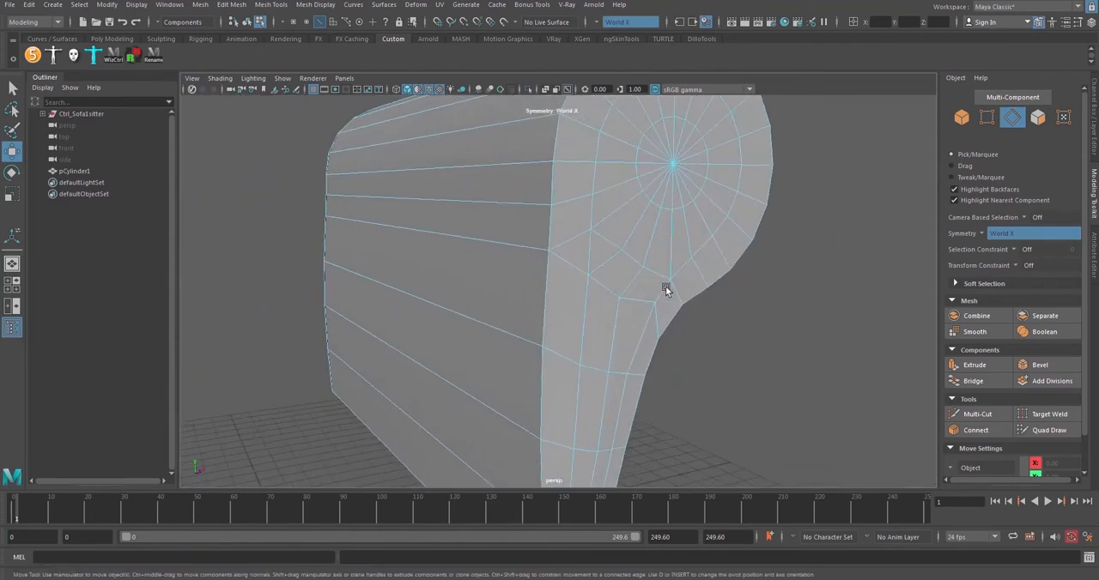
Connect the front and back border edges of the armrest's straight side with a new edge across its depth
{"action": "left_click", "coordinate": [555, 283]}
{"action": "left_click", "coordinate": [322, 236], "text": "shift"}
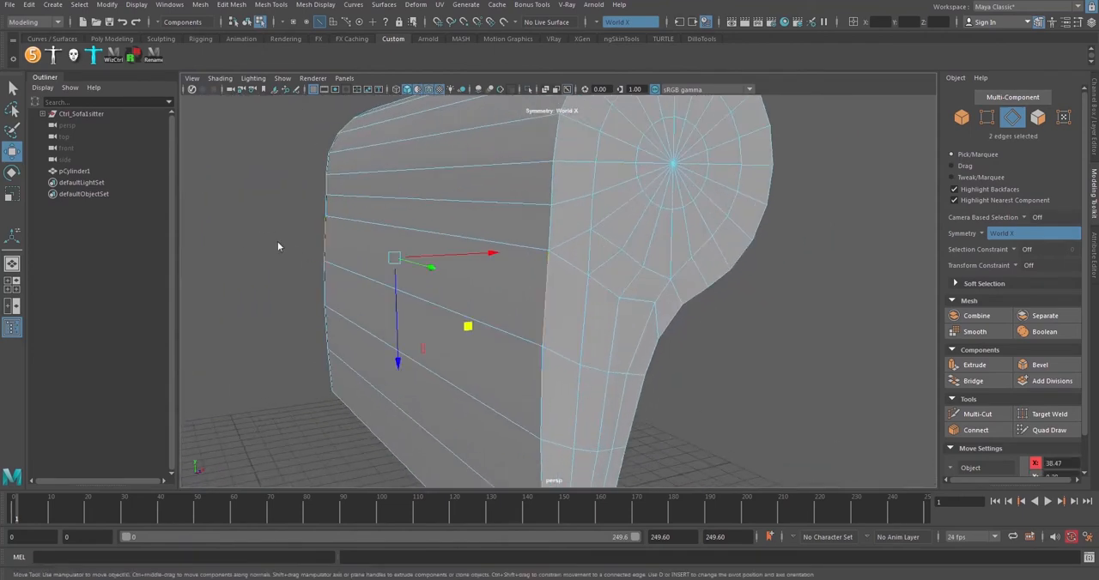
{"action": "right_click_drag", "start_coordinate": [277, 243], "coordinate": [274, 410], "text": "shift"}
{"action": "left_click_drag", "start_coordinate": [539, 295], "coordinate": [510, 290], "text": "alt"}
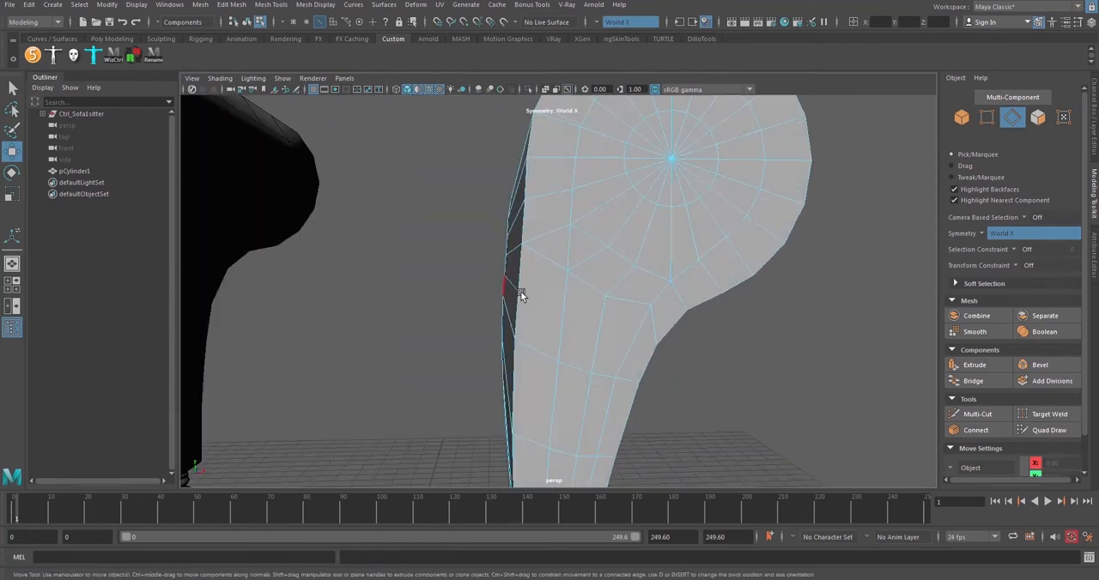
Connect the front-face vertex on the column beside the straight side to the new border vertex on that side
{"action": "left_click_drag", "start_coordinate": [589, 236], "coordinate": [578, 286], "text": "alt"}
{"action": "left_click", "coordinate": [986, 116]}
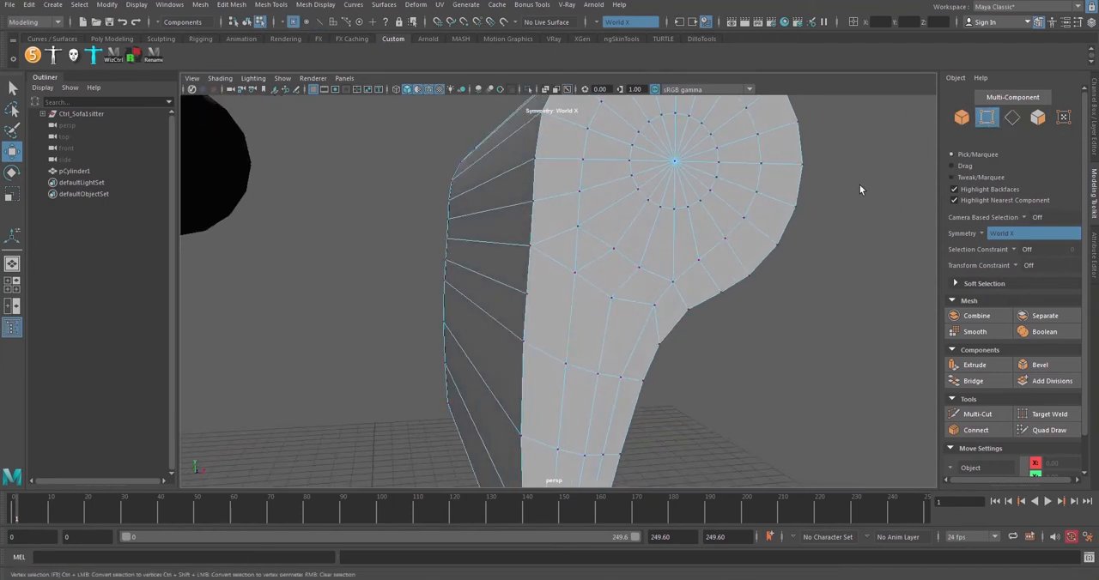
{"action": "left_click", "coordinate": [573, 274]}
{"action": "left_click", "coordinate": [528, 295], "text": "shift"}
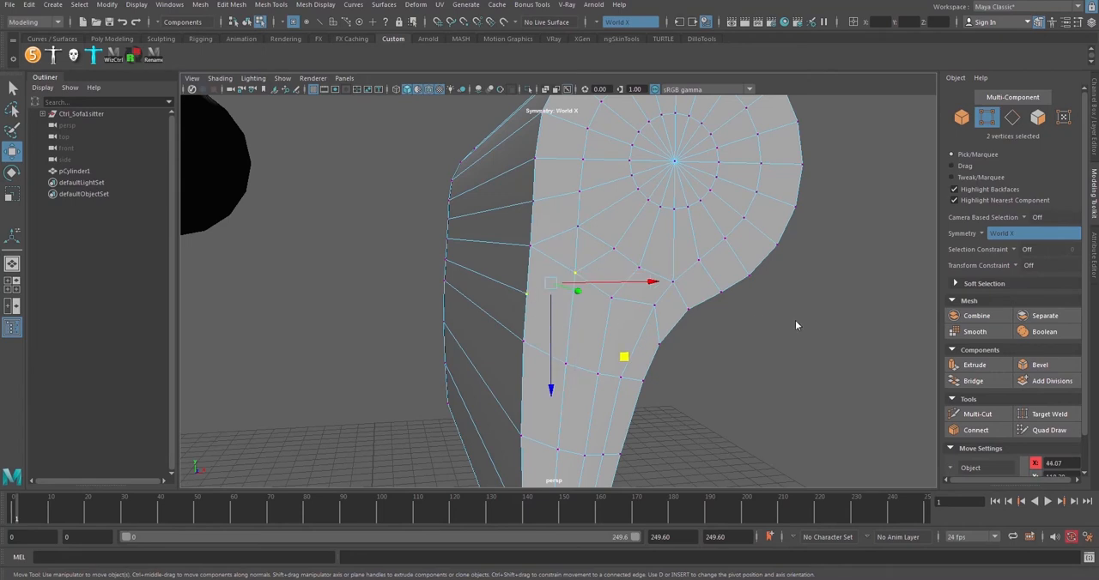
{"action": "right_click_drag", "start_coordinate": [795, 321], "coordinate": [779, 392], "text": "shift"}
{"action": "left_click", "coordinate": [779, 393]}
{"action": "left_click_drag", "start_coordinate": [663, 312], "coordinate": [627, 314], "text": "alt"}
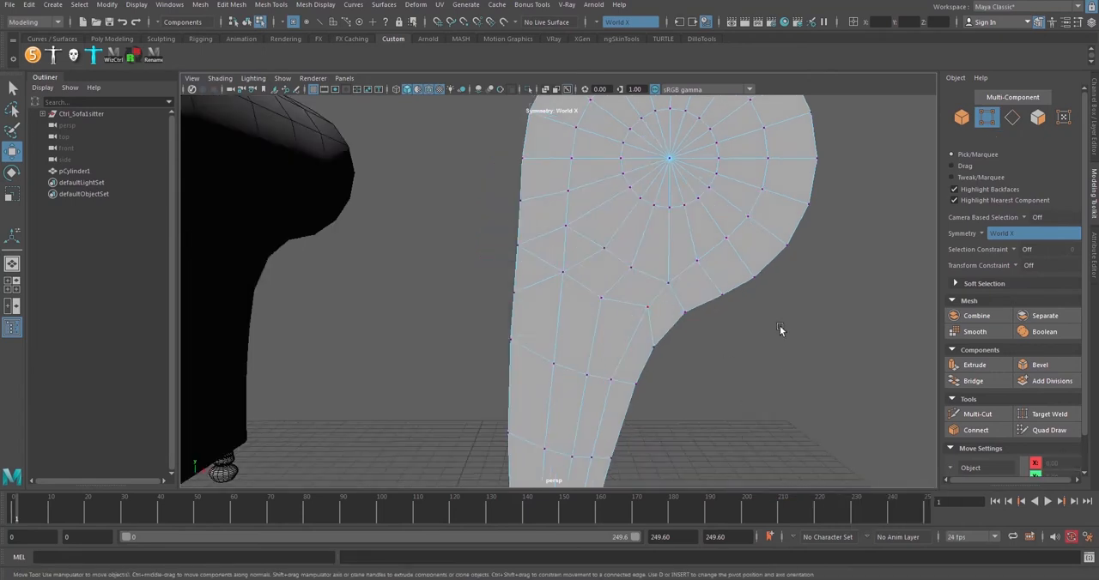
Delete the old edge running from that front-face vertex up to the next higher vertex on the straight border
{"action": "left_click", "coordinate": [1012, 117]}
{"action": "left_click", "coordinate": [543, 258]}
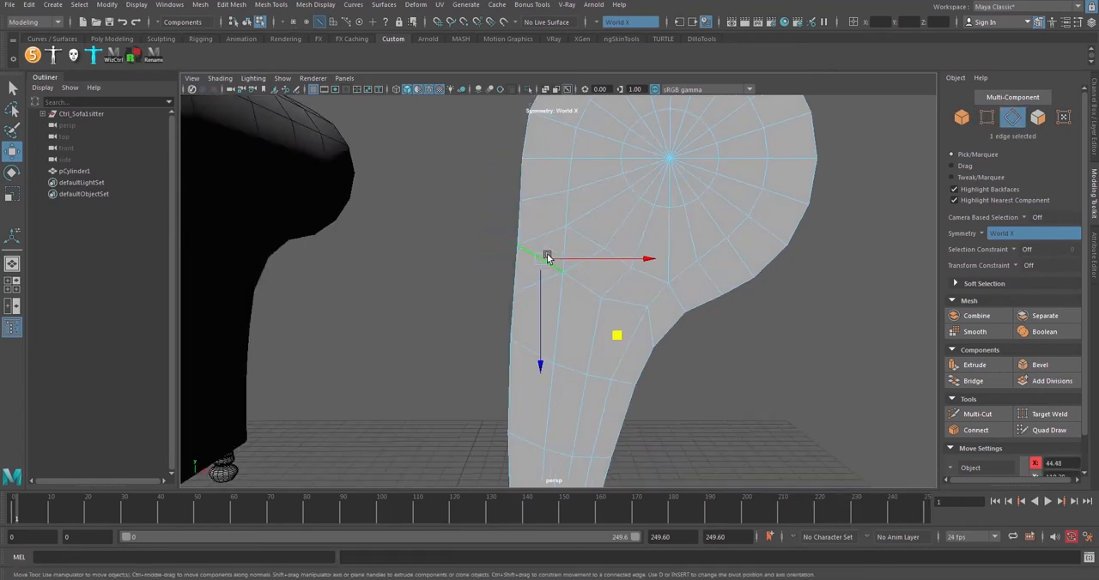
{"action": "key", "text": "Delete"}
{"action": "left_click_drag", "start_coordinate": [571, 256], "coordinate": [617, 283], "text": "alt"}
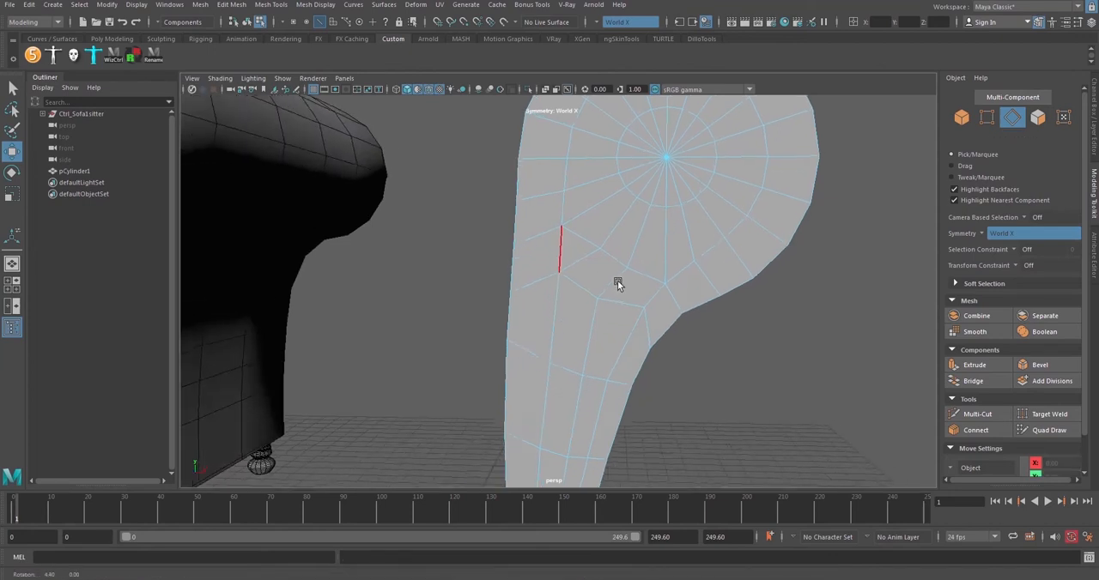
{"action": "left_click_drag", "start_coordinate": [795, 348], "coordinate": [657, 330], "text": "alt"}
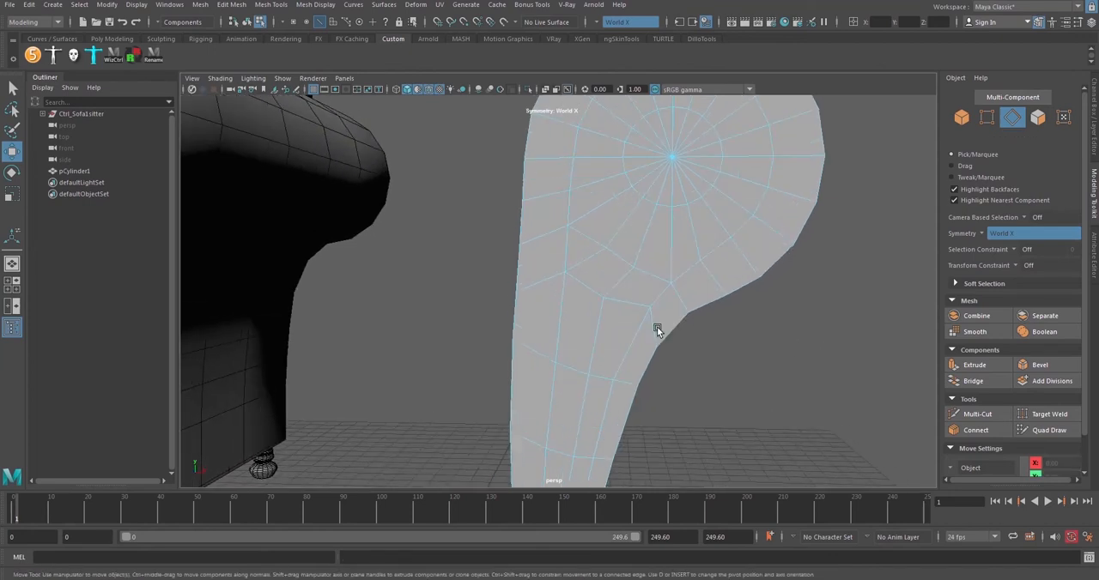
Set the transform constraint to Edge and slide the front-face vertices beside the inner corner down along their edges
{"action": "left_click_drag", "start_coordinate": [606, 304], "coordinate": [613, 191], "text": "alt"}
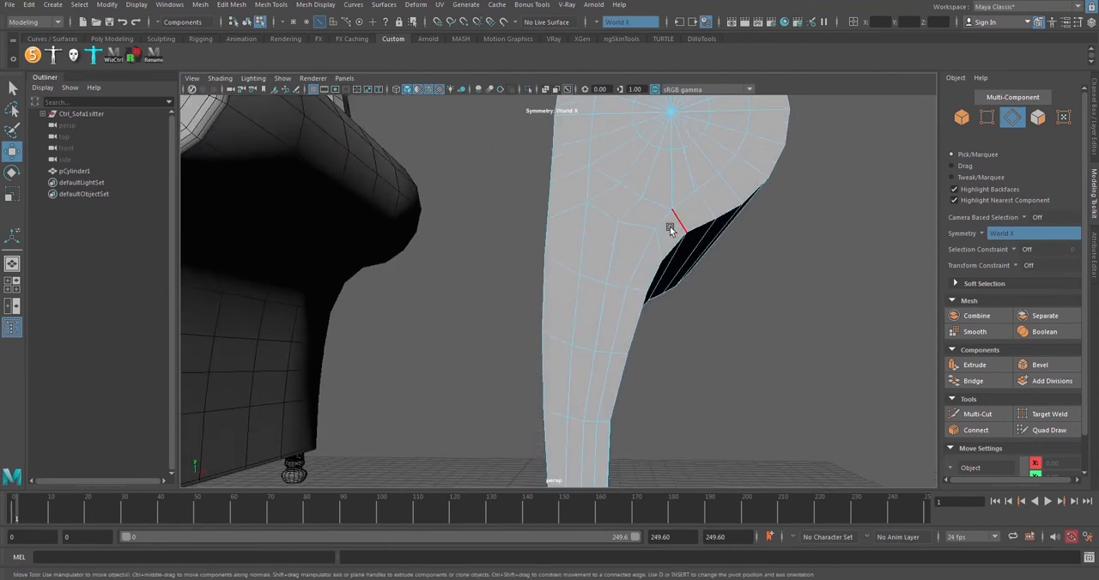
{"action": "left_click_drag", "start_coordinate": [663, 230], "coordinate": [576, 223], "text": "alt"}
{"action": "left_click", "coordinate": [986, 118]}
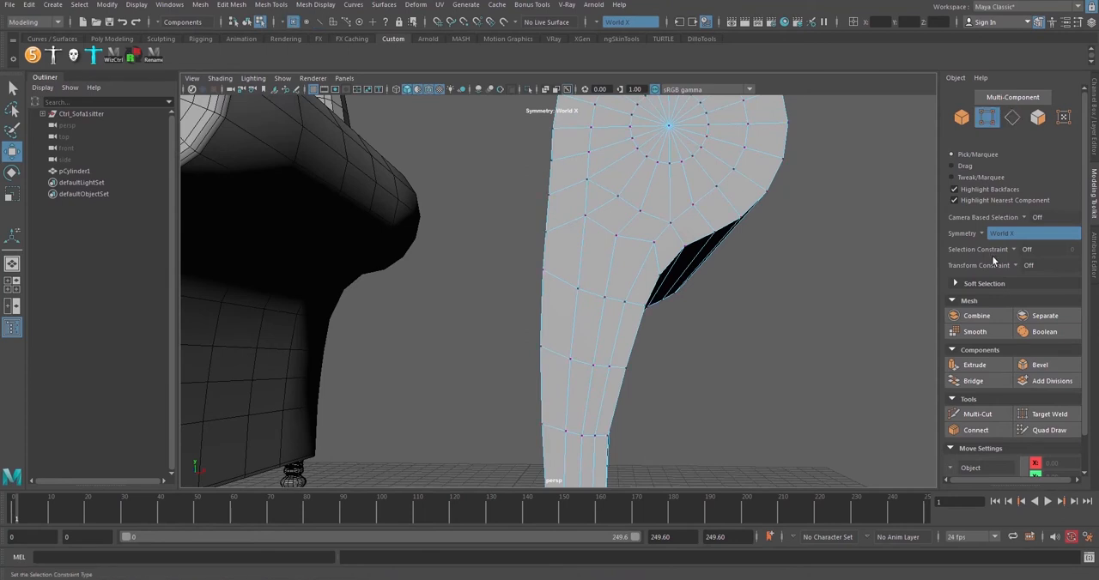
{"action": "left_click", "coordinate": [1015, 266]}
{"action": "left_click", "coordinate": [1037, 280]}
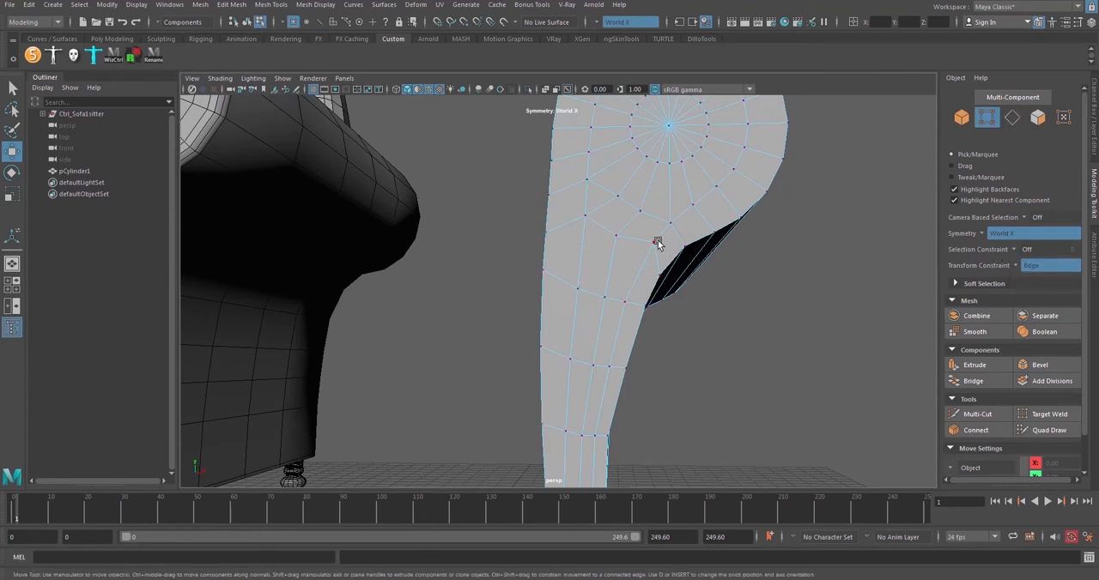
{"action": "left_click", "coordinate": [655, 244]}
{"action": "middle_click_drag", "start_coordinate": [733, 320], "coordinate": [665, 291]}
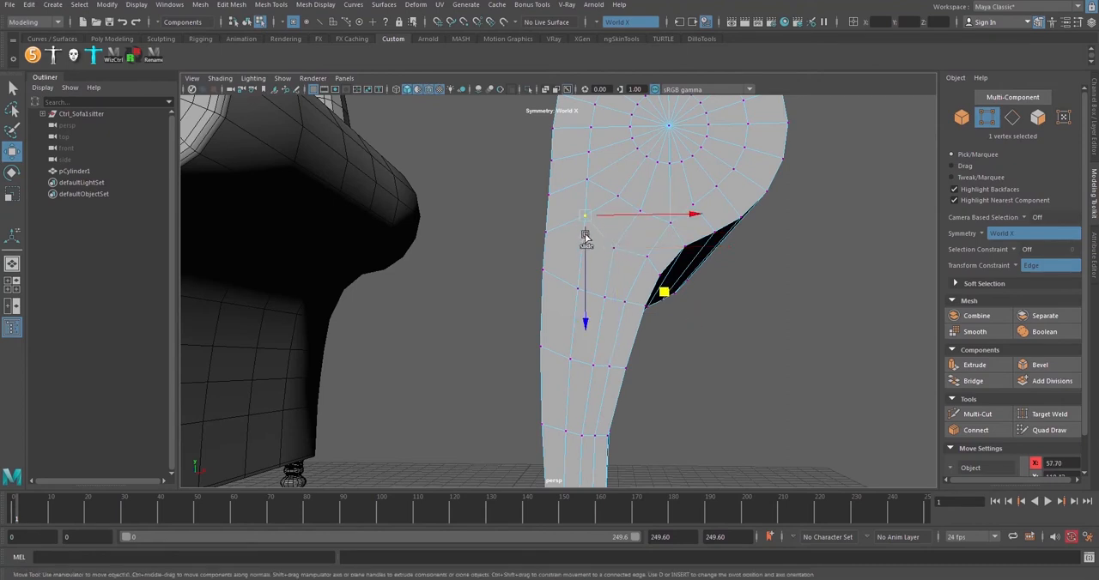
Slide the remaining vertices of that row and the straight-border vertices along their edges to even out the row spacing
{"action": "left_click_drag", "start_coordinate": [611, 215], "coordinate": [614, 248], "text": "alt"}
{"action": "left_click", "coordinate": [546, 222]}
{"action": "left_click_drag", "start_coordinate": [650, 314], "coordinate": [544, 235], "text": "alt"}
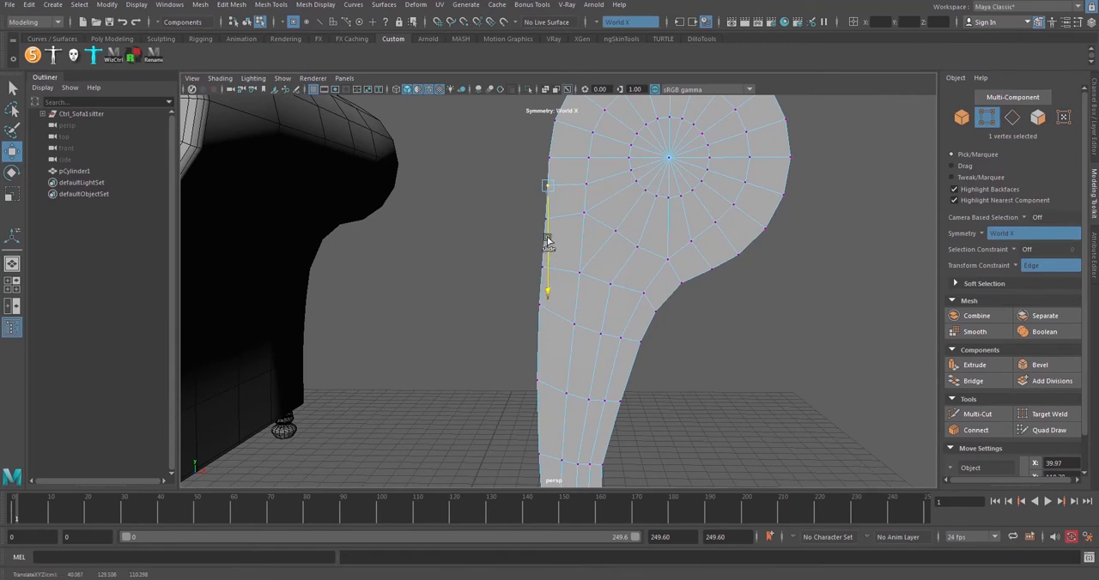
{"action": "left_click_drag", "start_coordinate": [589, 263], "coordinate": [584, 200], "text": "alt"}
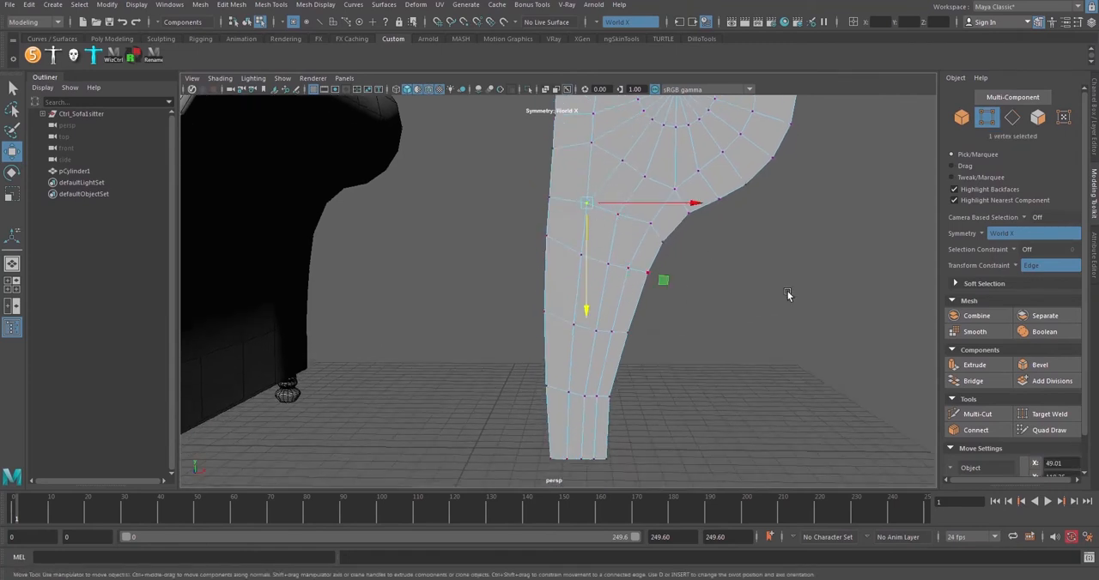
Slide the vertical edges of the leg's first inner column sideways toward the straight border
{"action": "key", "text": "F10"}
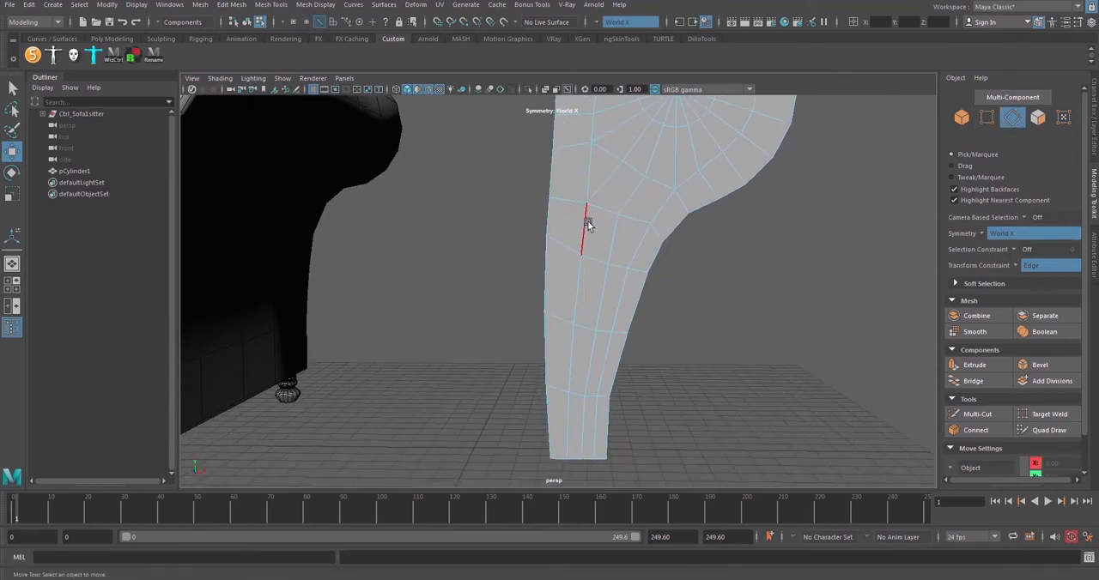
{"action": "left_click", "coordinate": [578, 277]}
{"action": "left_click_drag", "start_coordinate": [627, 290], "coordinate": [612, 286]}
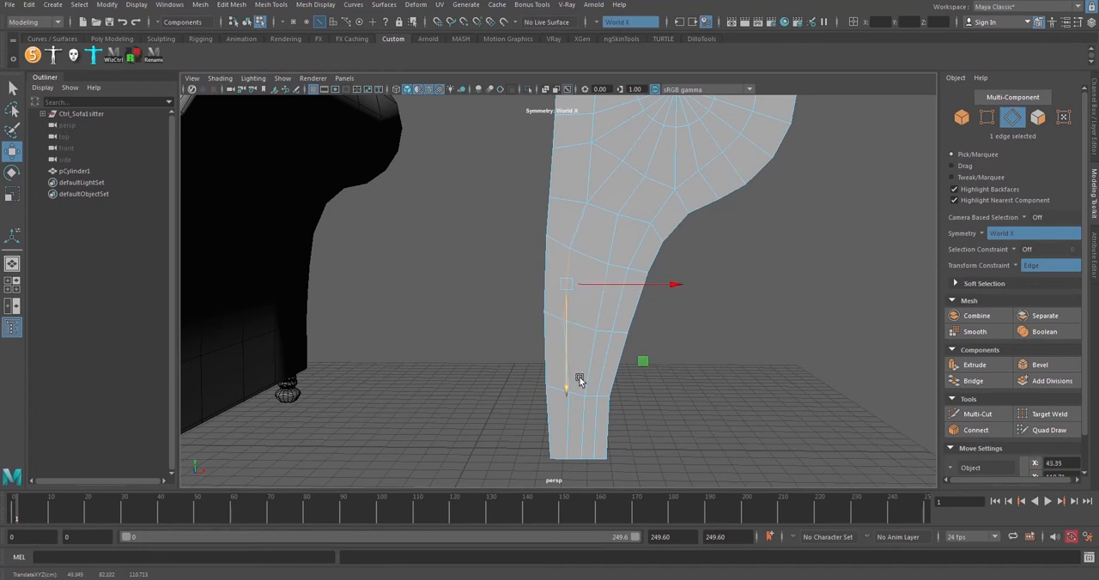
{"action": "left_click", "coordinate": [563, 438]}
{"action": "left_click_drag", "start_coordinate": [624, 431], "coordinate": [611, 429]}
{"action": "left_click", "coordinate": [566, 273]}
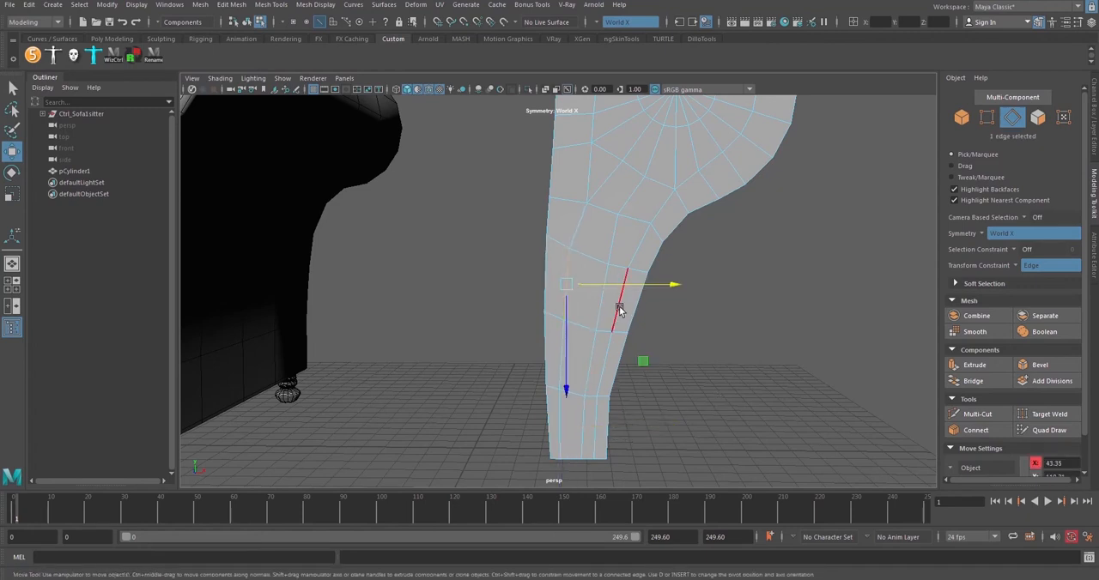
{"action": "left_click_drag", "start_coordinate": [618, 287], "coordinate": [610, 284]}
Slide the column edge just below the roll, plus the vertex at its lower end, toward the straight border
{"action": "middle_click_drag", "start_coordinate": [586, 175], "coordinate": [583, 236], "text": "alt"}
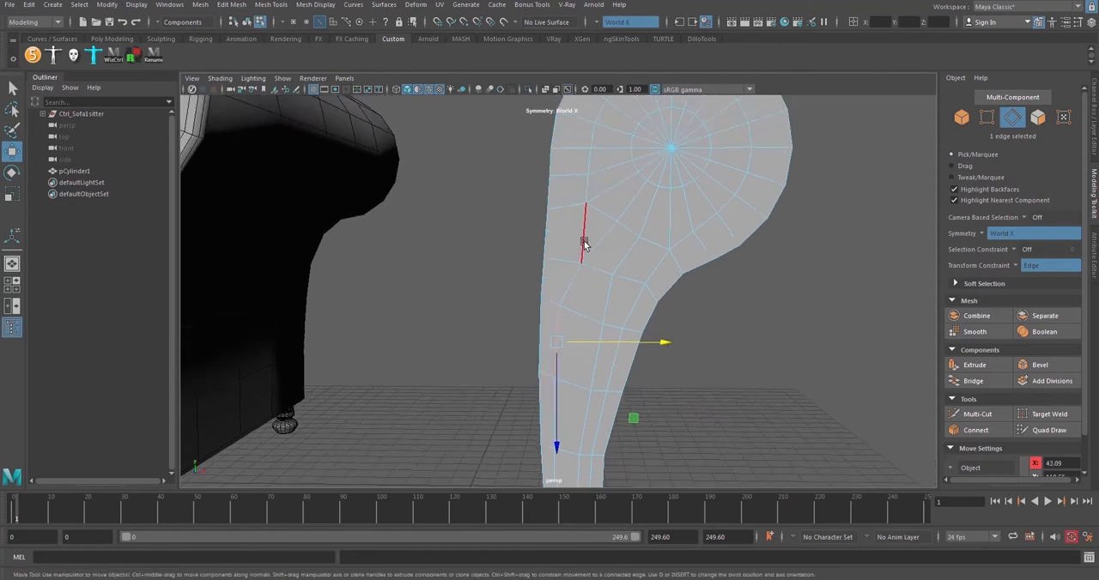
{"action": "left_click", "coordinate": [585, 242]}
{"action": "left_click_drag", "start_coordinate": [626, 235], "coordinate": [621, 234]}
{"action": "key", "text": "F9"}
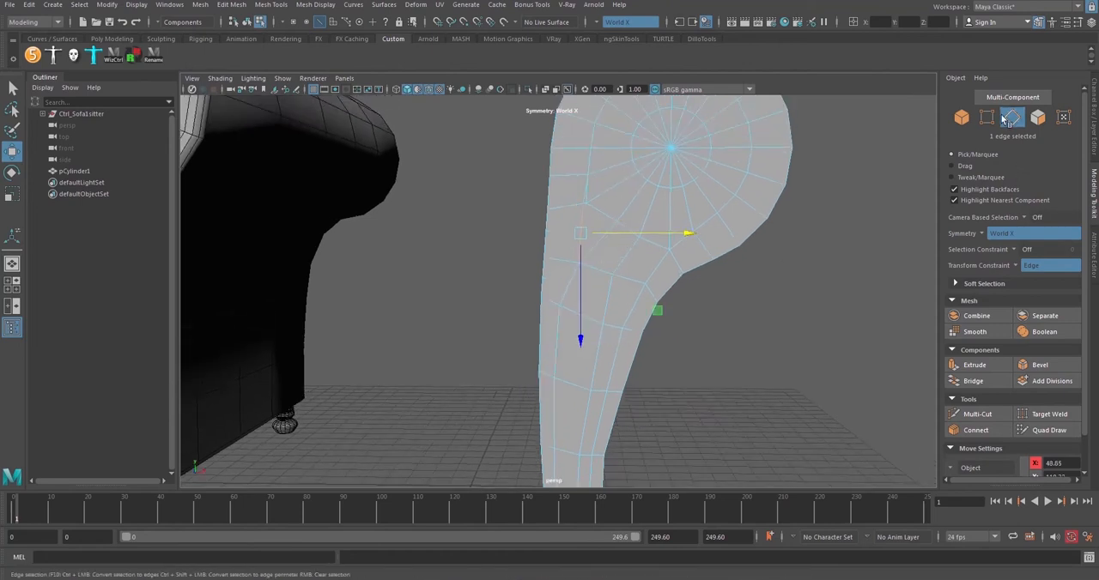
{"action": "left_click", "coordinate": [580, 263]}
{"action": "left_click_drag", "start_coordinate": [632, 269], "coordinate": [617, 267]}
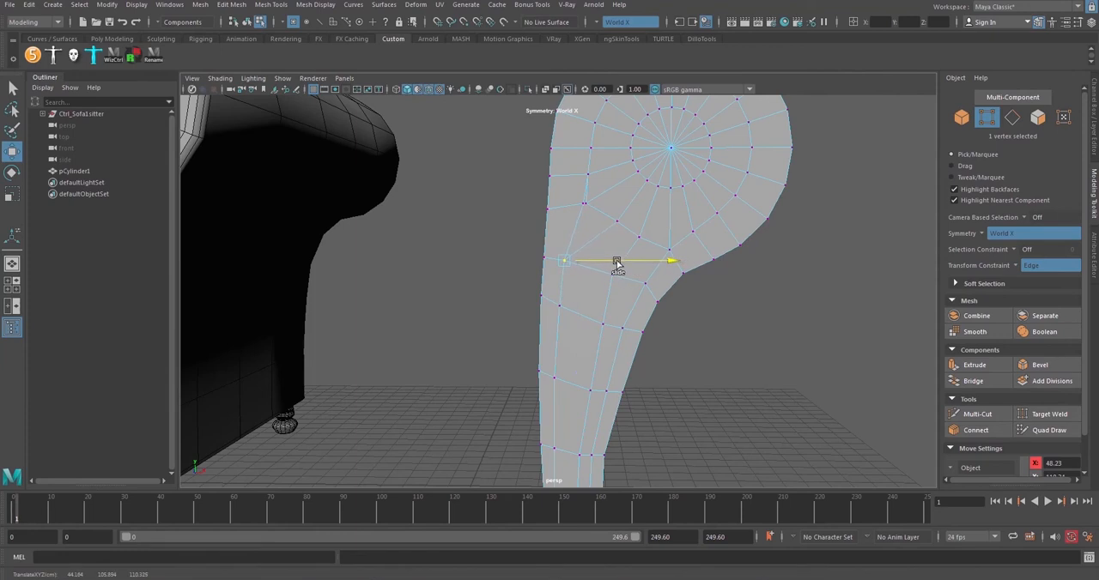
Target-weld the near-overlapping vertex on the column beside the roll onto the adjacent ring vertex
{"action": "scroll", "coordinate": [618, 265], "scroll_direction": "up", "scroll_amount": 10}
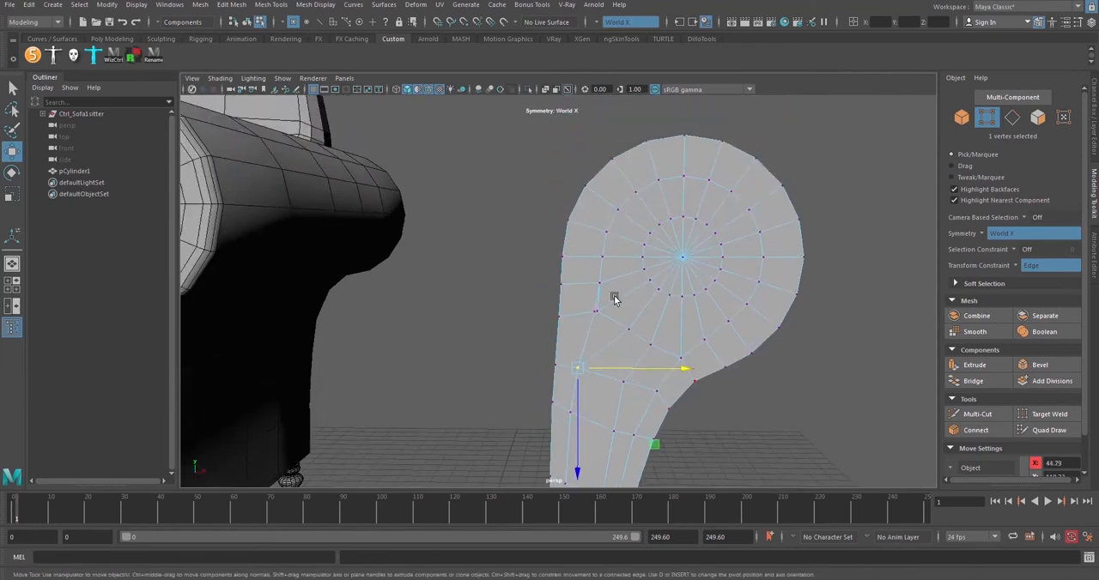
{"action": "left_click", "coordinate": [606, 298]}
{"action": "mouse_move", "coordinate": [637, 293]}
{"action": "left_mouse_down"}
{"action": "mouse_move", "coordinate": [669, 289]}
{"action": "mouse_move", "coordinate": [597, 292]}
{"action": "mouse_move", "coordinate": [667, 295]}
{"action": "mouse_move", "coordinate": [627, 295]}
{"action": "mouse_move", "coordinate": [645, 293]}
{"action": "left_mouse_up"}
{"action": "left_click", "coordinate": [613, 311]}
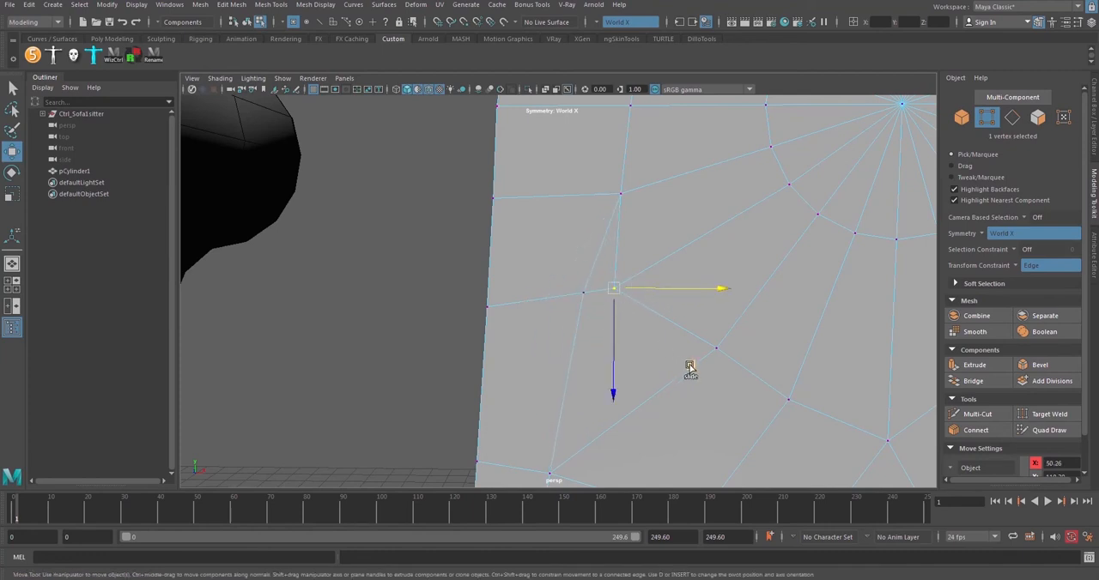
{"action": "left_click_drag", "start_coordinate": [690, 368], "coordinate": [713, 363]}
{"action": "key", "text": "ctrl+z"}
{"action": "left_click", "coordinate": [1058, 412]}
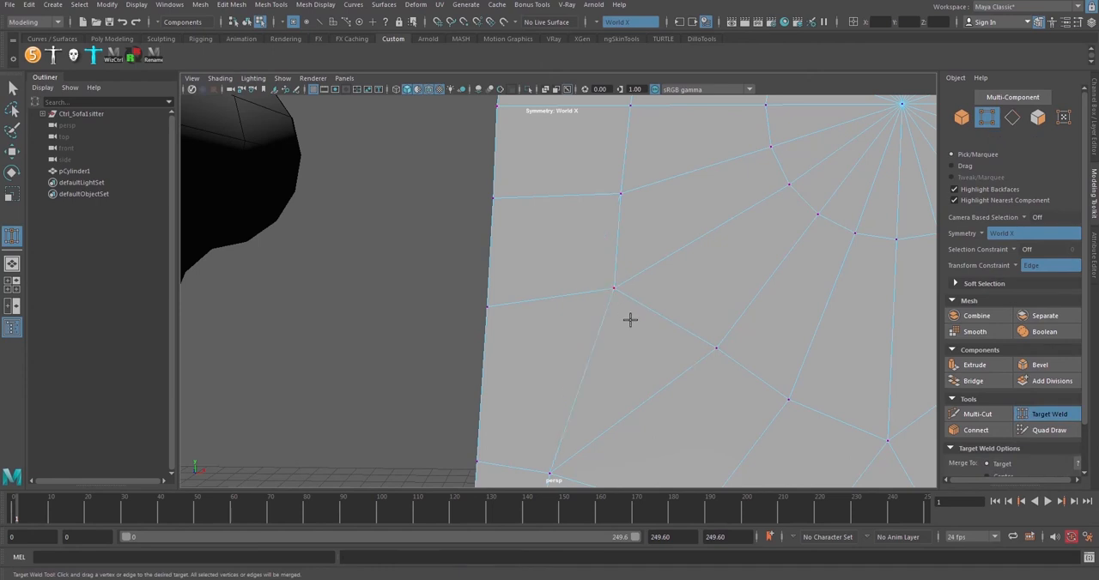
{"action": "key", "text": "w"}
Adjust the position of the column vertex beneath the roll by sliding it slightly toward the straight border
{"action": "left_click_drag", "start_coordinate": [667, 361], "coordinate": [678, 356]}
{"action": "key", "text": "ctrl+z"}
{"action": "scroll", "coordinate": [656, 330], "scroll_direction": "down", "scroll_amount": 3}
{"action": "middle_click_drag", "start_coordinate": [657, 314], "coordinate": [658, 286], "text": "alt"}
{"action": "left_click_drag", "start_coordinate": [650, 263], "coordinate": [640, 263]}
{"action": "scroll", "coordinate": [669, 310], "scroll_direction": "down", "scroll_amount": 4}
Slide the upper leg vertices of the first inner column sideways along their edges to smooth the column's line
{"action": "middle_click_drag", "start_coordinate": [672, 314], "coordinate": [680, 226], "text": "alt"}
{"action": "left_click", "coordinate": [568, 260]}
{"action": "left_click_drag", "start_coordinate": [633, 261], "coordinate": [634, 261]}
{"action": "left_click", "coordinate": [701, 294]}
{"action": "middle_click_drag", "start_coordinate": [701, 294], "coordinate": [716, 216], "text": "alt"}
{"action": "left_click", "coordinate": [570, 234]}
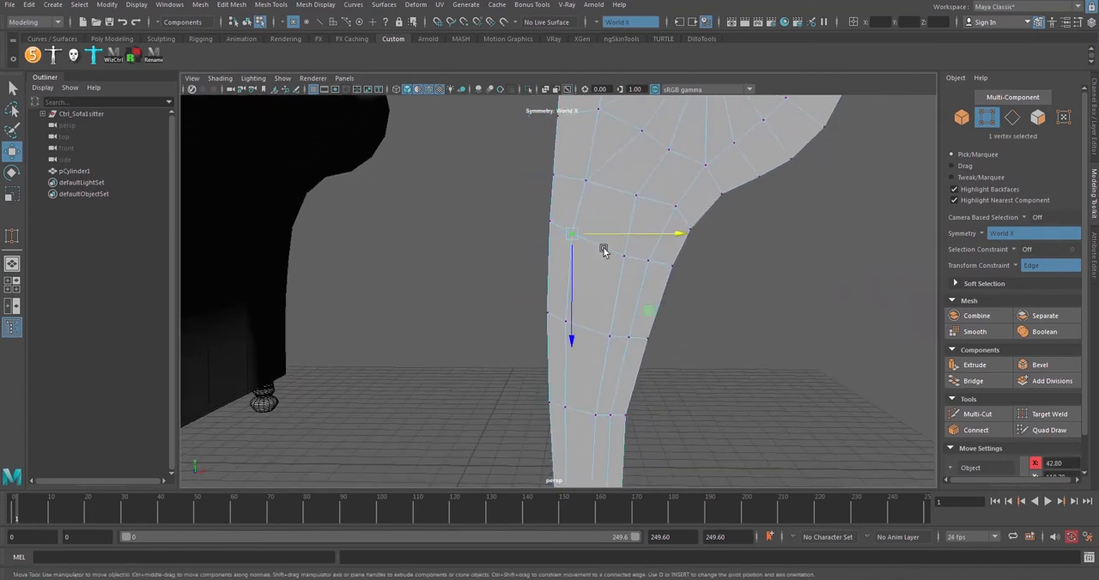
{"action": "left_click_drag", "start_coordinate": [608, 237], "coordinate": [615, 237]}
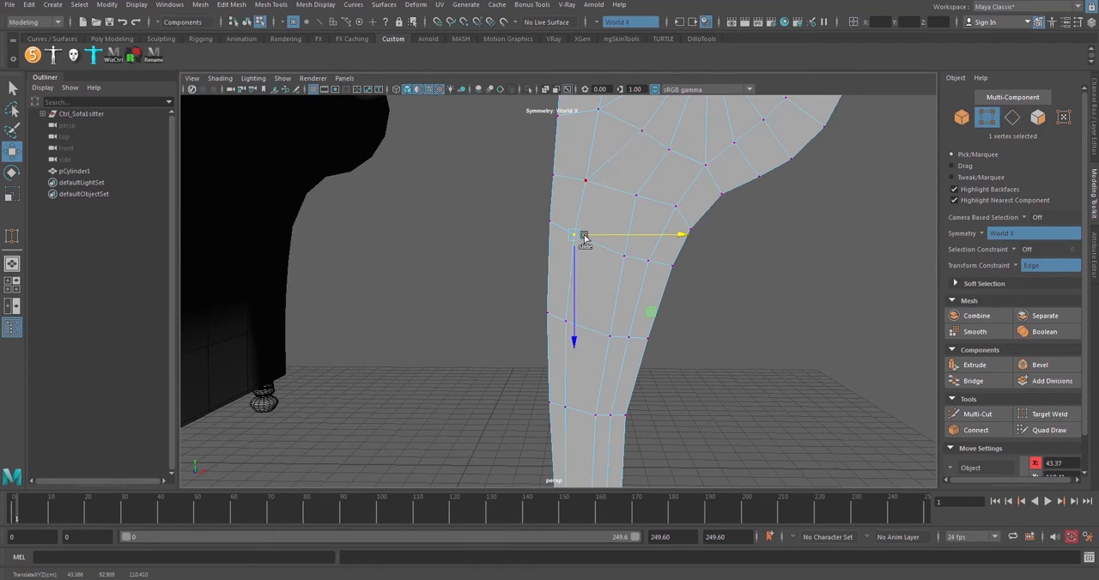
{"action": "left_click", "coordinate": [584, 178]}
{"action": "left_click_drag", "start_coordinate": [623, 184], "coordinate": [619, 182]}
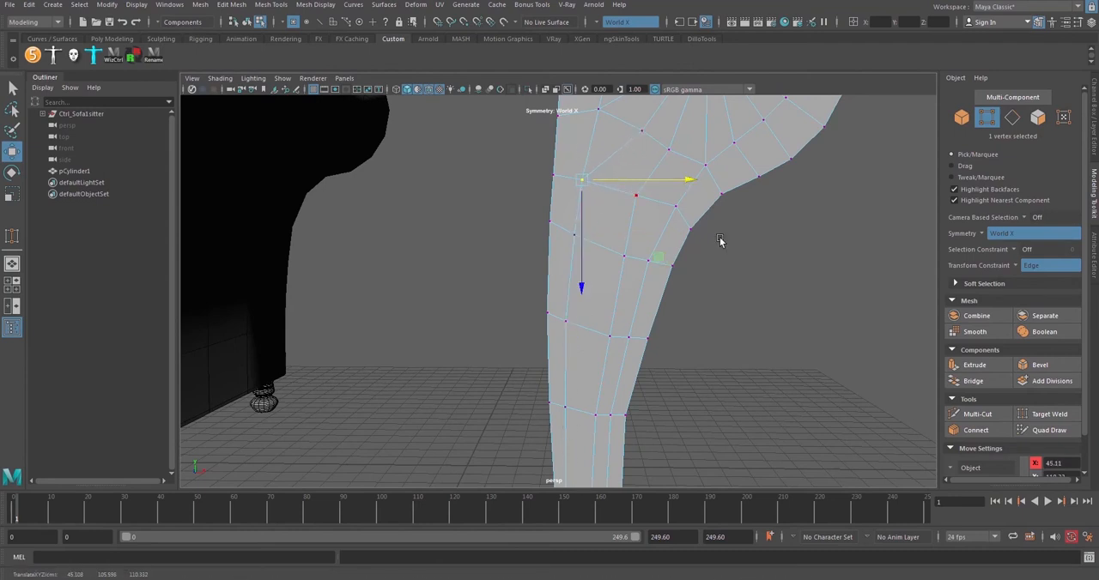
{"action": "left_click", "coordinate": [721, 240]}
Insert a new vertical edge line down the leg's widest column of front faces by connecting its cross edges
{"action": "left_click", "coordinate": [1014, 118]}
{"action": "left_click", "coordinate": [602, 167]}
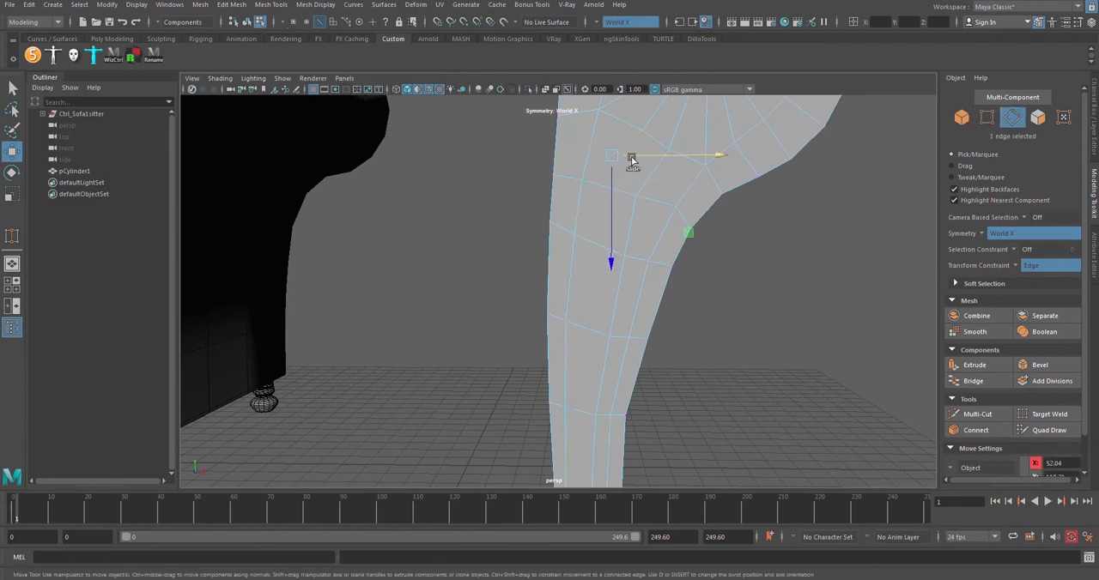
{"action": "left_click", "coordinate": [632, 160]}
{"action": "left_click", "coordinate": [615, 189]}
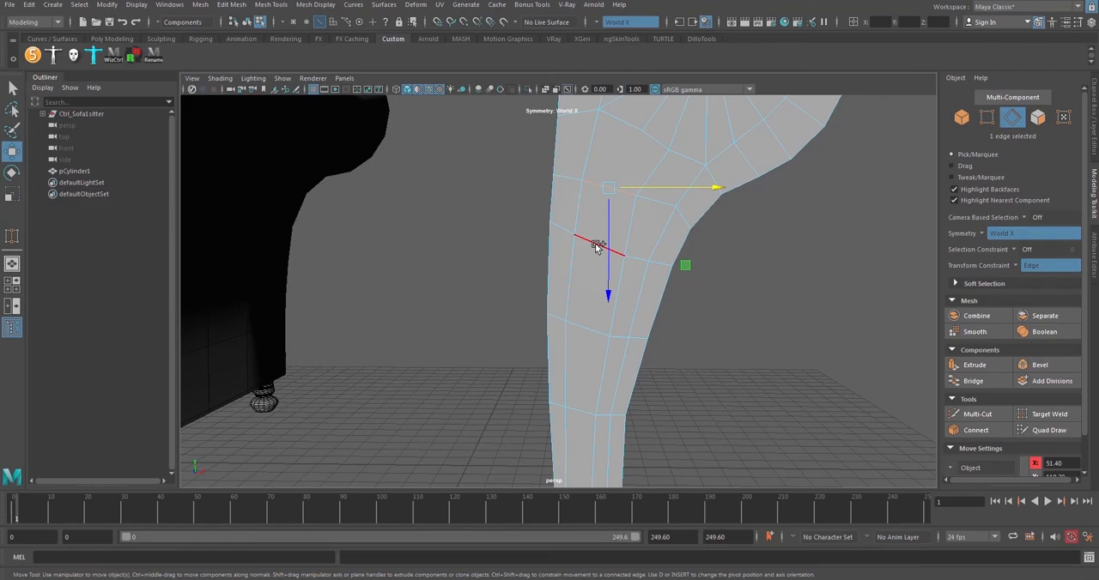
{"action": "double_click", "coordinate": [598, 246]}
{"action": "left_click_drag", "start_coordinate": [662, 272], "coordinate": [689, 249], "text": "alt"}
{"action": "scroll", "coordinate": [690, 249], "scroll_direction": "up", "scroll_amount": 3}
{"action": "right_click_drag", "start_coordinate": [839, 194], "coordinate": [821, 358], "text": "shift"}
Connect the top vertex of the new vertical line to the roll's ring vertex above it
{"action": "left_click_drag", "start_coordinate": [678, 231], "coordinate": [661, 232], "text": "alt"}
{"action": "key", "text": "F9"}
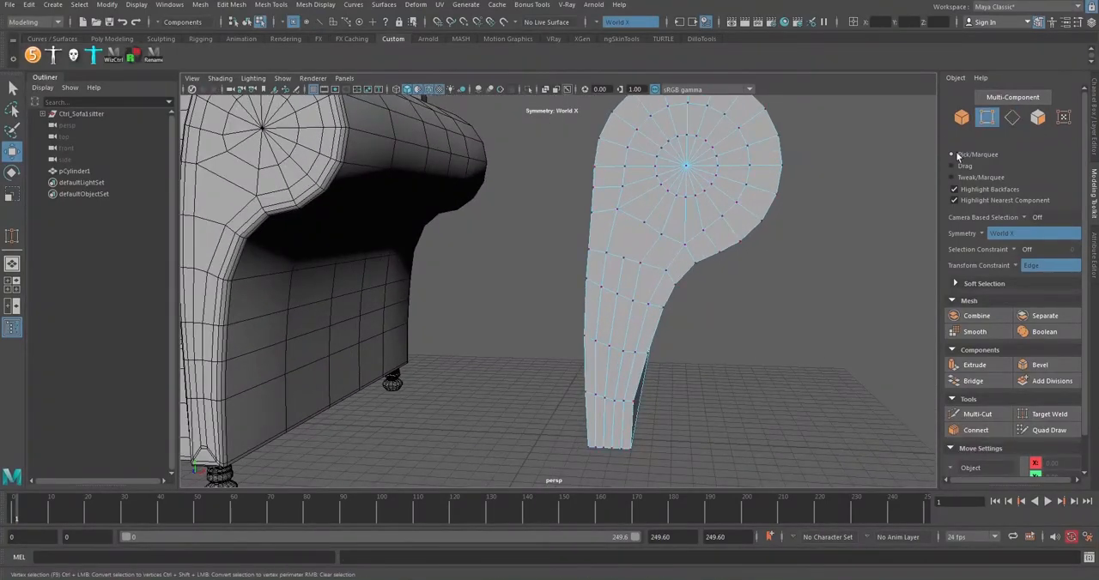
{"action": "left_click", "coordinate": [640, 224]}
{"action": "left_click", "coordinate": [623, 259], "text": "shift"}
{"action": "right_click_drag", "start_coordinate": [792, 307], "coordinate": [812, 364], "text": "shift"}
{"action": "left_click", "coordinate": [781, 333]}
Slide the ring vertex just below the roll's centre height sideways toward the straight border
{"action": "left_click_drag", "start_coordinate": [657, 240], "coordinate": [666, 271], "text": "alt"}
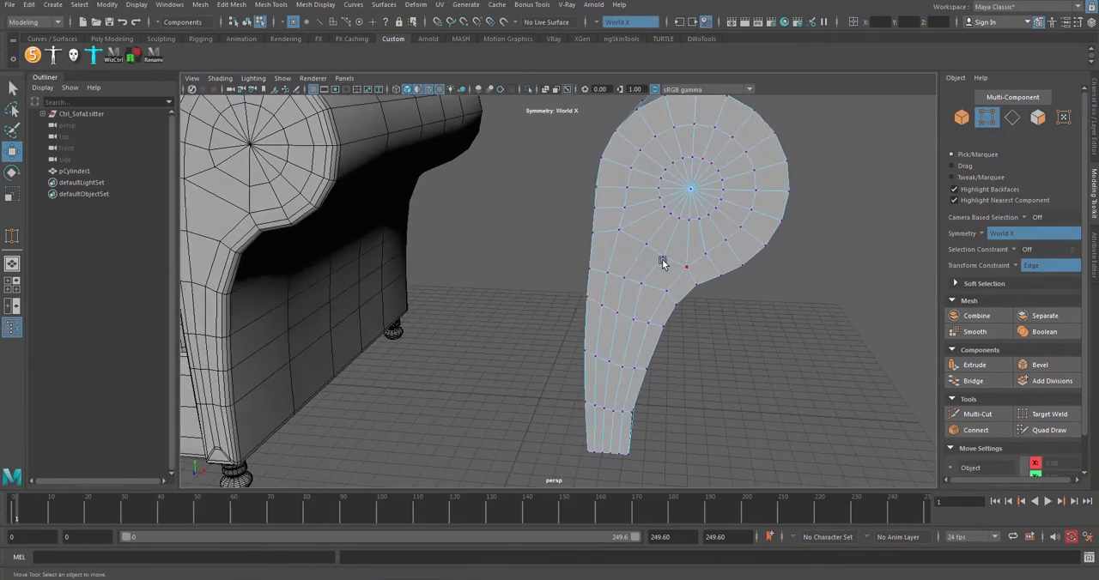
{"action": "middle_click_drag", "start_coordinate": [625, 204], "coordinate": [613, 226], "text": "alt"}
{"action": "scroll", "coordinate": [622, 220], "scroll_direction": "up", "scroll_amount": 2}
{"action": "left_click", "coordinate": [628, 216]}
{"action": "left_click_drag", "start_coordinate": [666, 244], "coordinate": [679, 191], "text": "alt"}
{"action": "scroll", "coordinate": [642, 270], "scroll_direction": "down", "scroll_amount": 3}
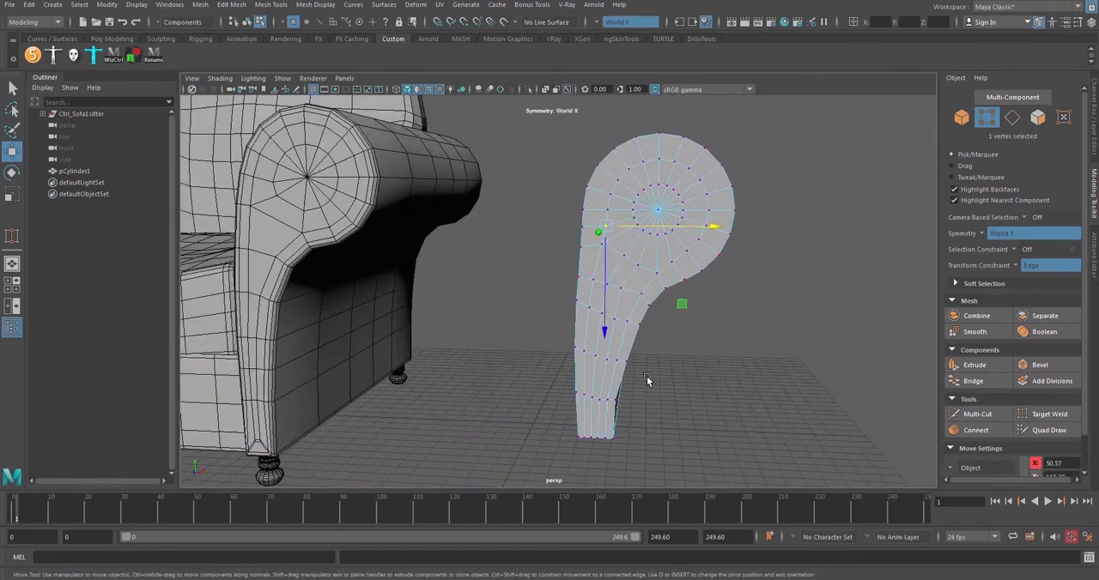
{"action": "scroll", "coordinate": [650, 275], "scroll_direction": "up", "scroll_amount": 2}
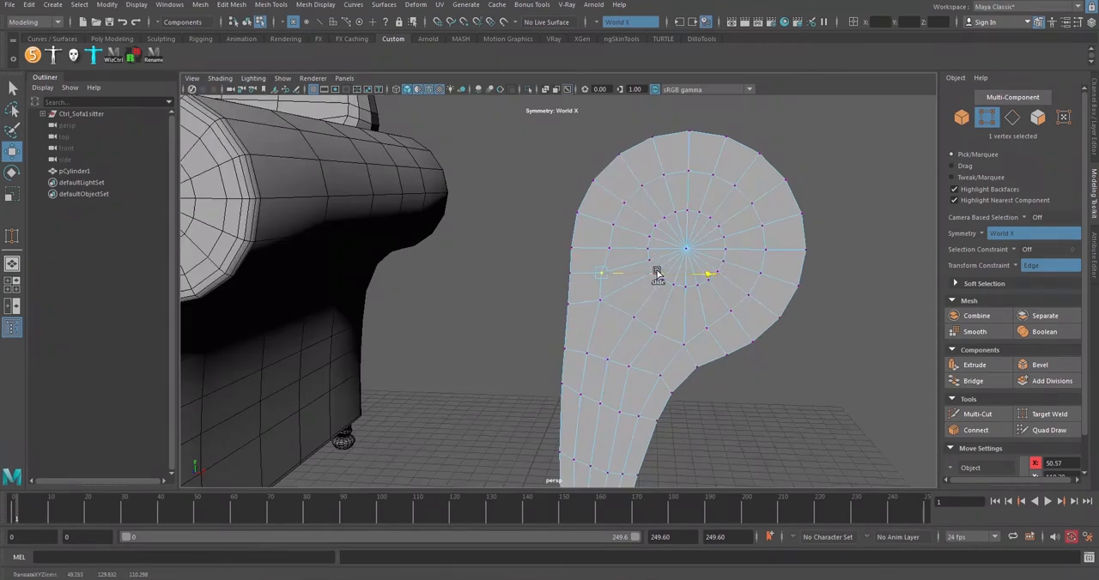
Slide the ring vertices directly below and above it sideways to align the column along the straight side
{"action": "left_click", "coordinate": [597, 302]}
{"action": "left_click_drag", "start_coordinate": [625, 308], "coordinate": [637, 307]}
{"action": "left_click", "coordinate": [611, 249]}
{"action": "left_click_drag", "start_coordinate": [640, 252], "coordinate": [637, 251]}
{"action": "left_click", "coordinate": [764, 314]}
{"action": "left_click_drag", "start_coordinate": [764, 314], "coordinate": [711, 262], "text": "alt"}
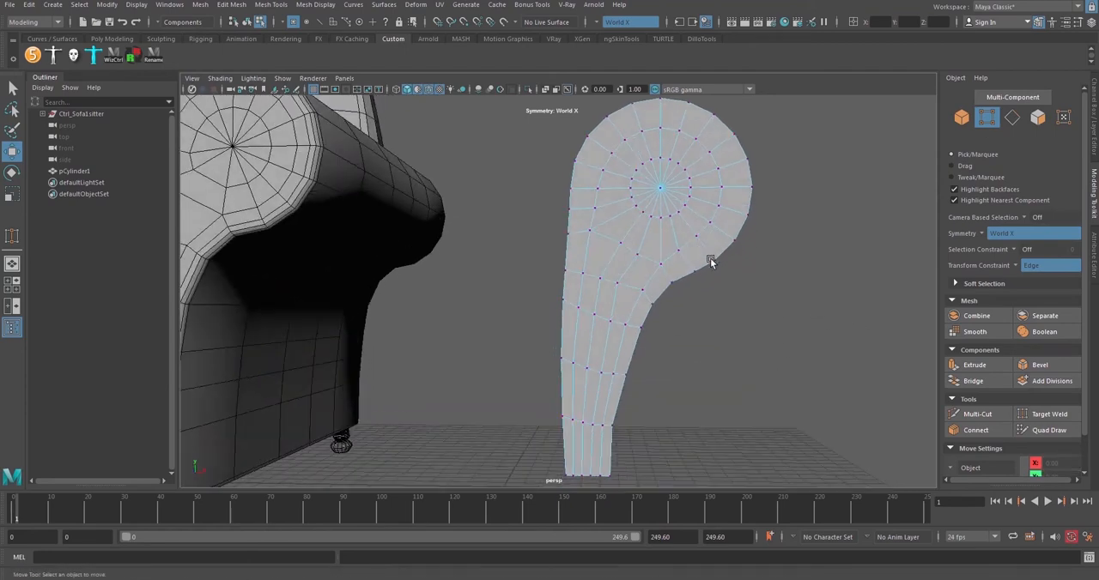
Slide the ring vertex above the new vertical line down along its edge to even the quads under the roll
{"action": "left_click", "coordinate": [620, 242]}
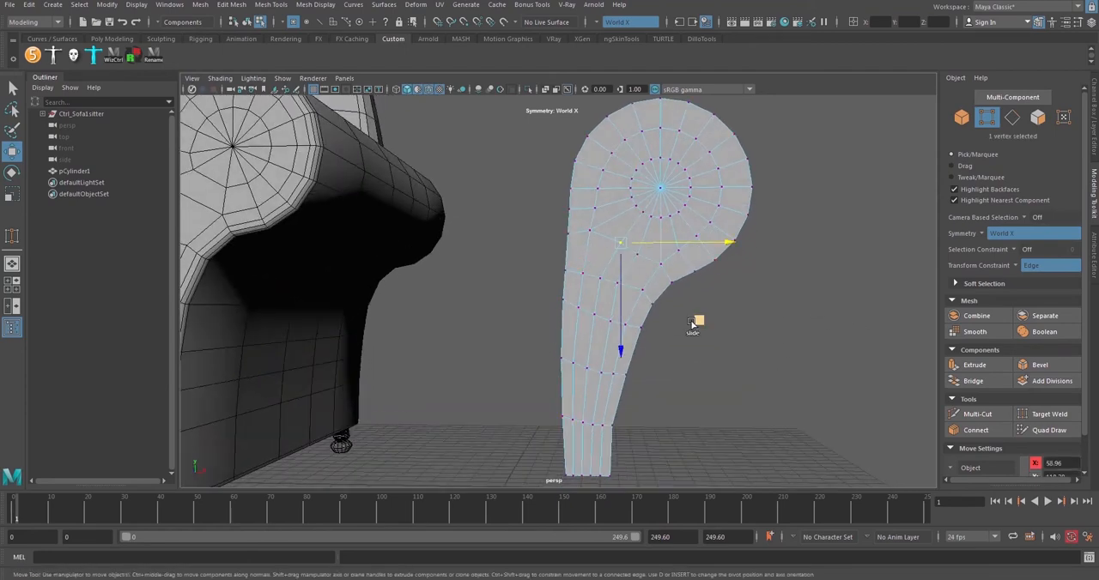
{"action": "left_click_drag", "start_coordinate": [691, 319], "coordinate": [687, 326]}
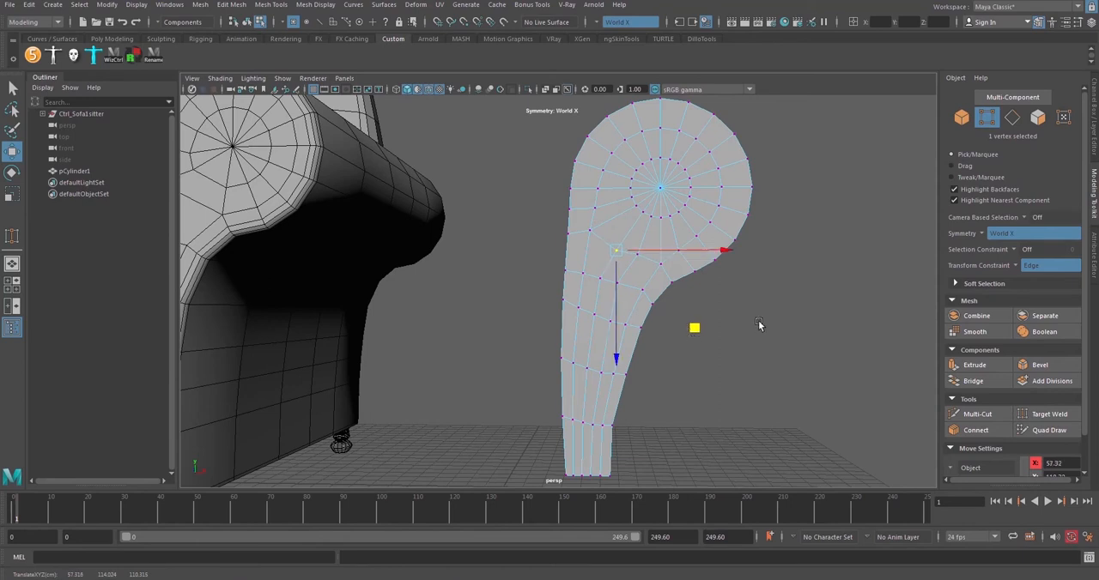
{"action": "left_click", "coordinate": [759, 322]}
{"action": "left_click", "coordinate": [638, 256]}
{"action": "left_click", "coordinate": [718, 337]}
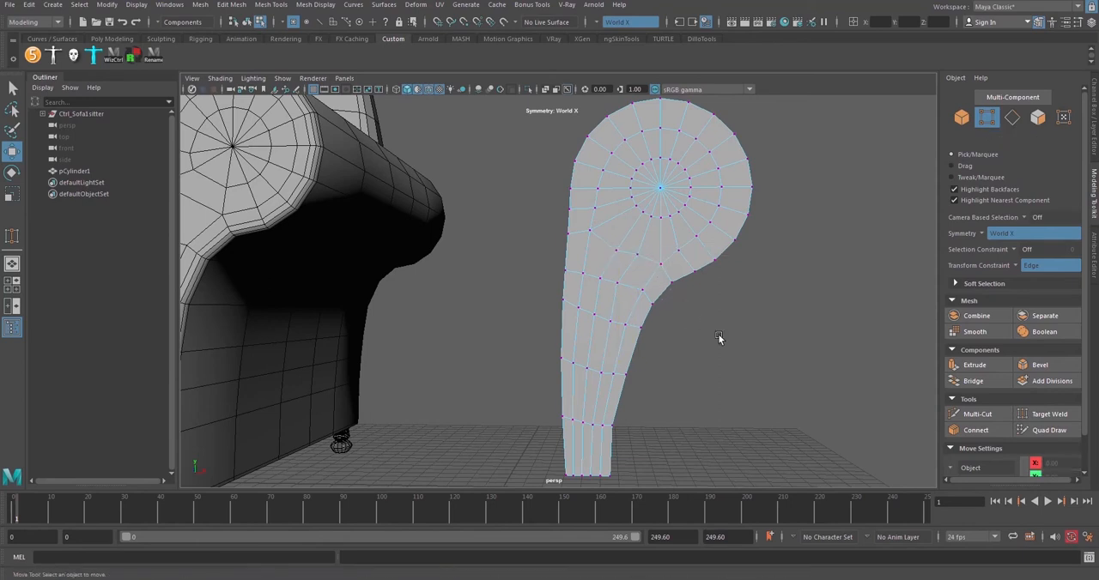
Slide the front-face vertex in the row below the roll along its edge and turn the transform constraint off
{"action": "left_click", "coordinate": [616, 283]}
{"action": "left_click_drag", "start_coordinate": [660, 282], "coordinate": [671, 291]}
{"action": "left_click", "coordinate": [728, 302]}
{"action": "middle_click", "coordinate": [1016, 269]}
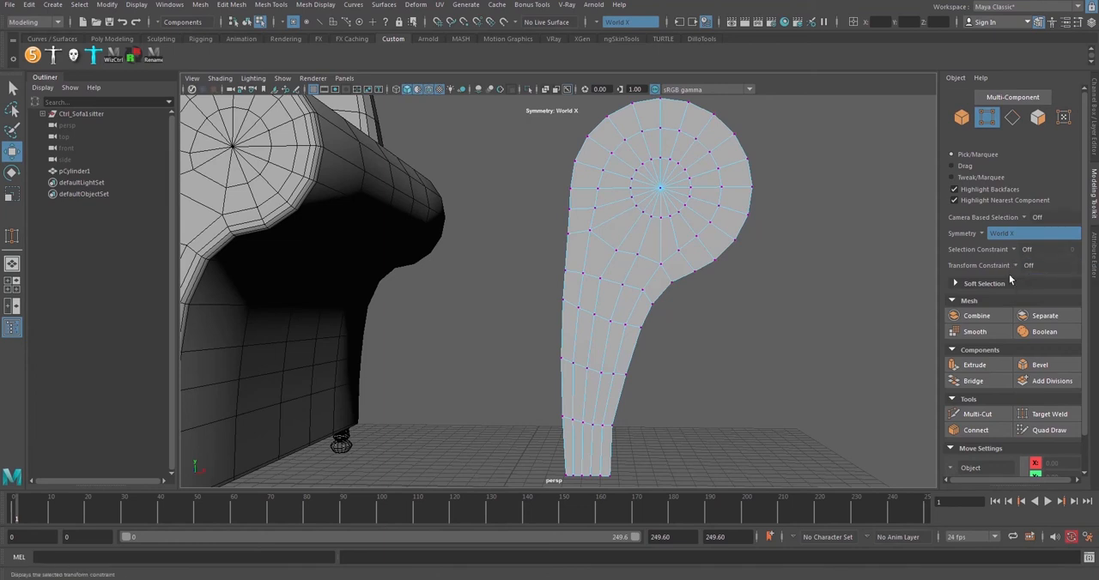
Convert the roll's centre vertex to its surrounding faces and grow the selection by one ring
{"action": "left_click", "coordinate": [1036, 119]}
{"action": "mouse_move", "coordinate": [642, 306]}
{"action": "left_mouse_down", "text": "alt"}
{"action": "mouse_move", "coordinate": [638, 281]}
{"action": "mouse_move", "coordinate": [642, 322]}
{"action": "left_mouse_up", "text": "alt"}
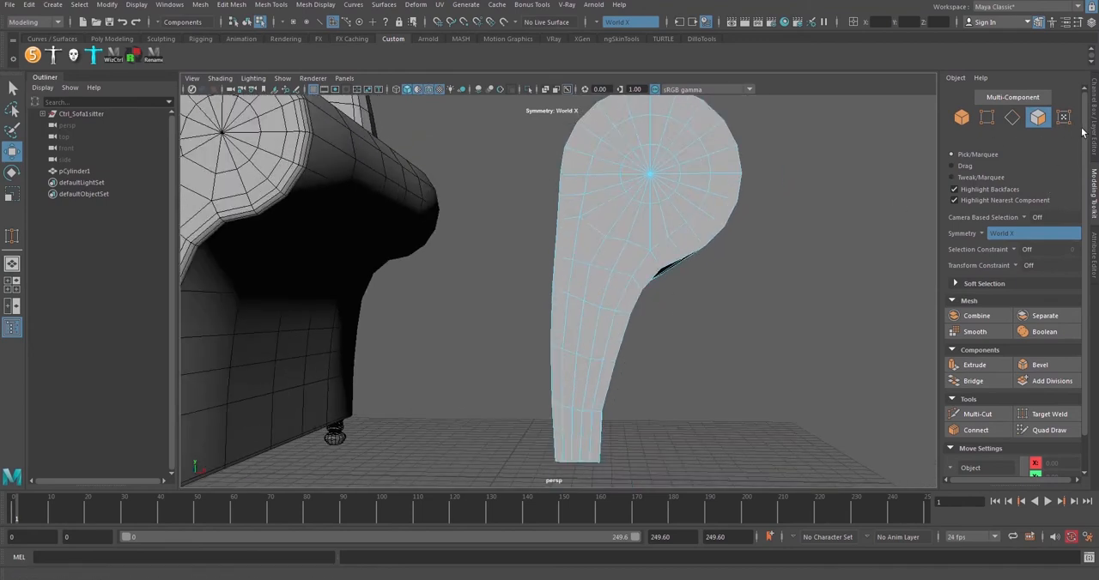
{"action": "key", "text": "F9"}
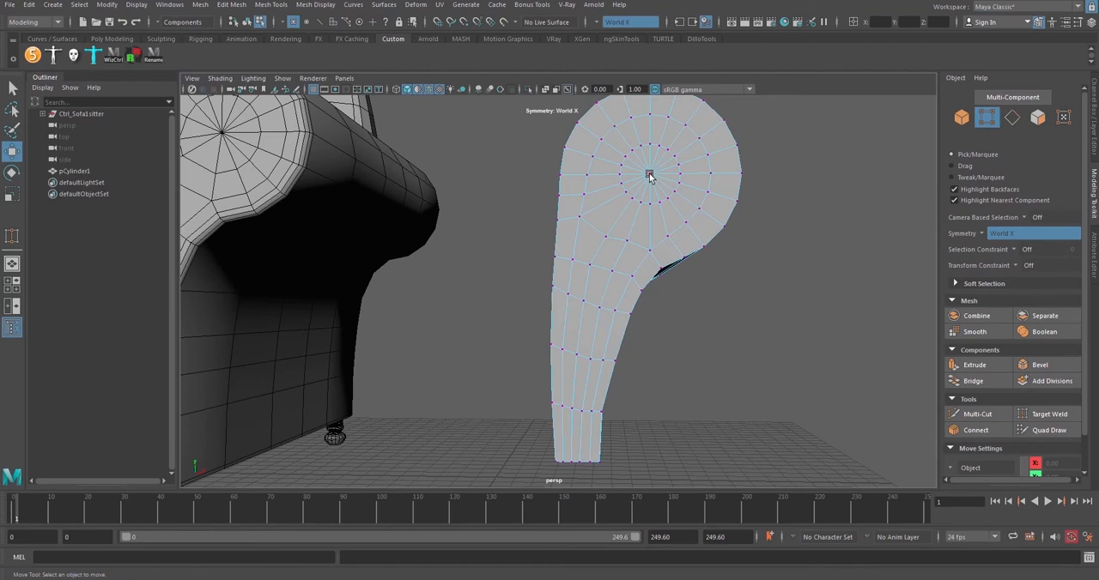
{"action": "left_click", "coordinate": [649, 175]}
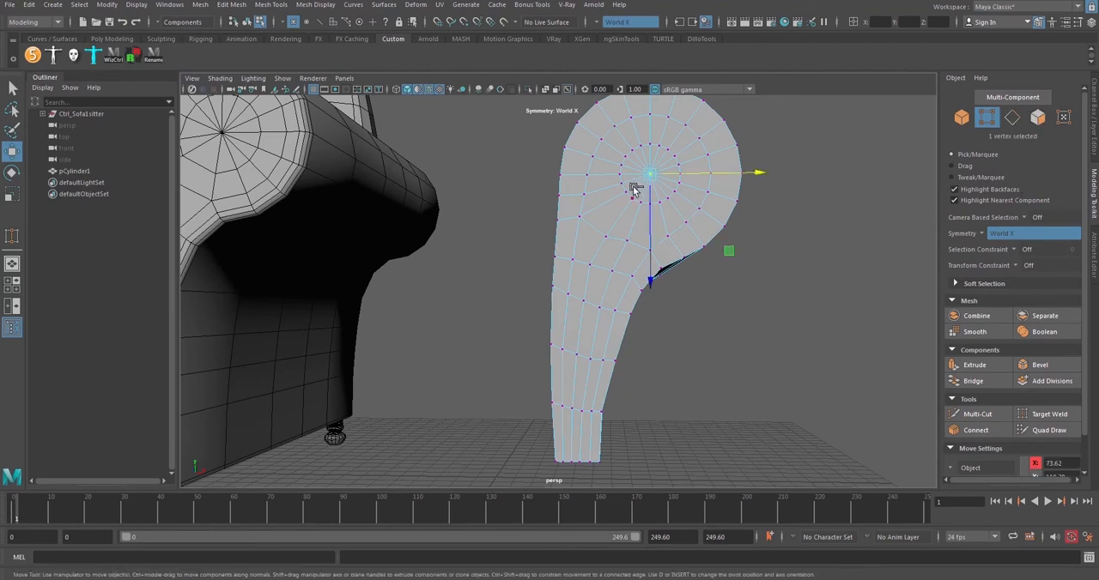
{"action": "left_click", "coordinate": [1037, 118], "text": "ctrl"}
{"action": "middle_click_drag", "start_coordinate": [756, 184], "coordinate": [763, 208], "text": "alt"}
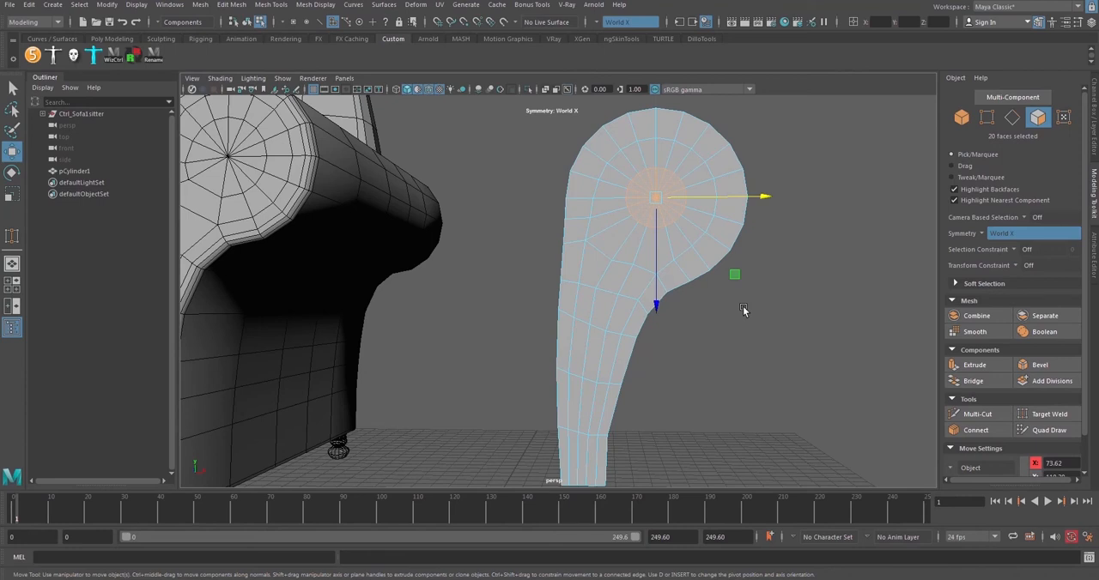
{"action": "key", "text": "shift+period"}
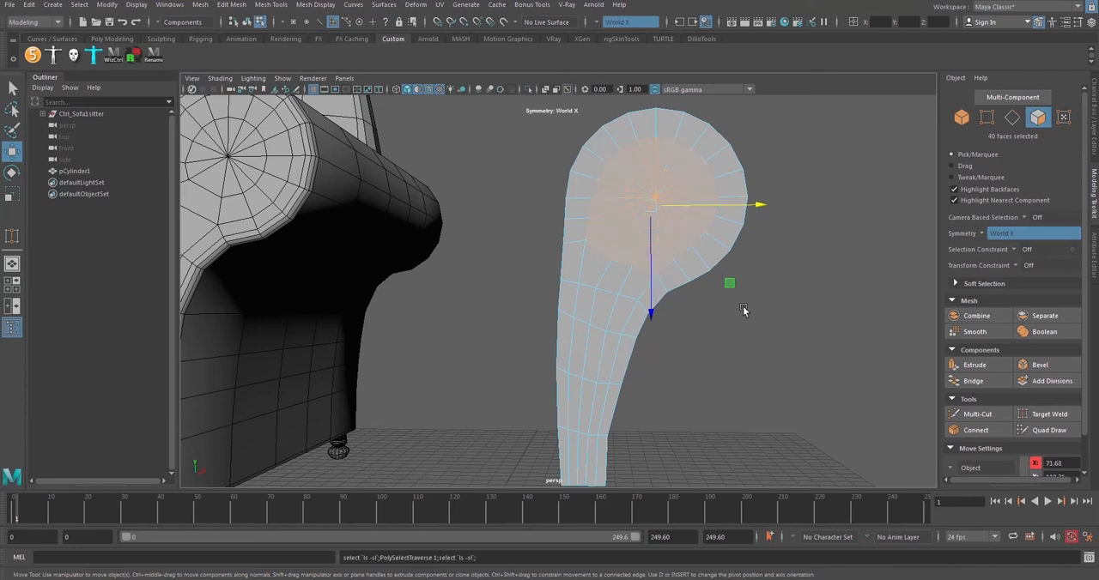
{"action": "left_click", "coordinate": [79, 5]}
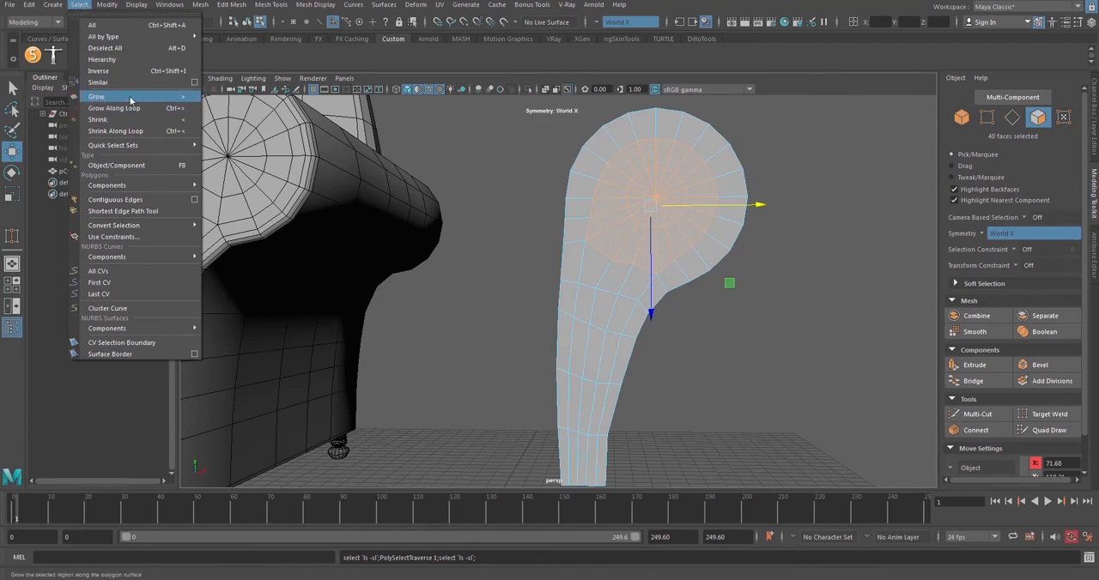
{"action": "middle_click_drag", "start_coordinate": [655, 223], "coordinate": [646, 225], "text": "alt"}
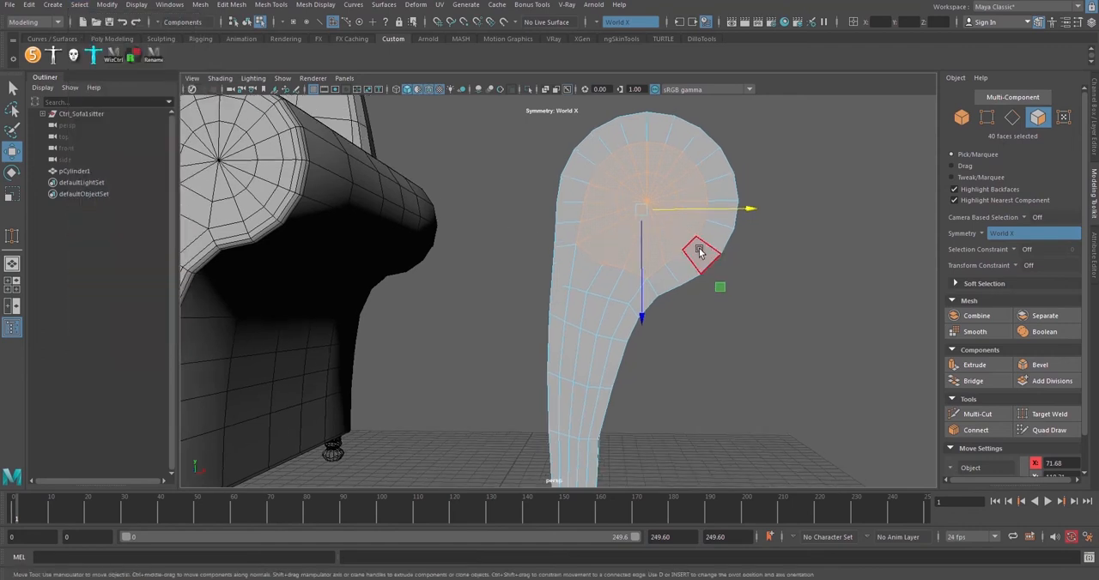
{"action": "middle_click_drag", "start_coordinate": [686, 267], "coordinate": [665, 240], "text": "alt"}
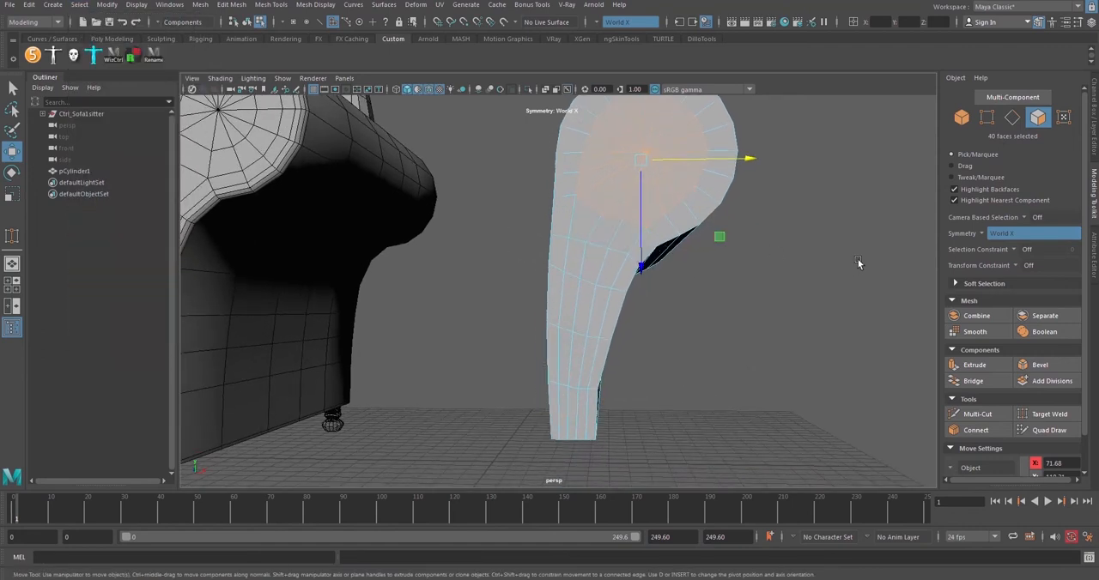
Add the inner faces in the two lowest rows of the front face to the selection, leaving out the outer columns
{"action": "left_click", "coordinate": [567, 360], "text": "shift"}
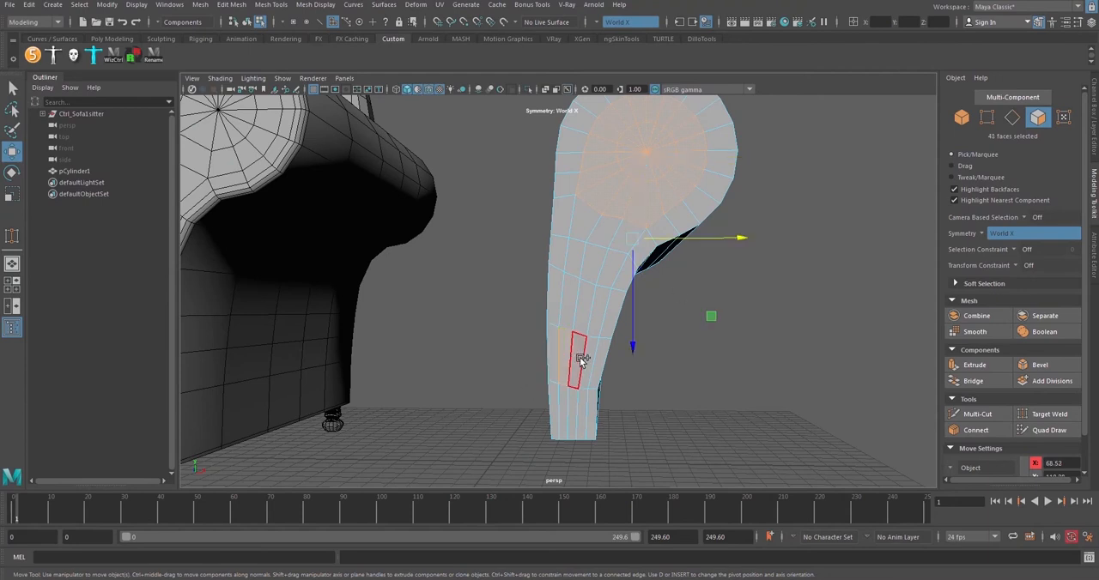
{"action": "left_click", "coordinate": [580, 358], "text": "shift"}
{"action": "left_click", "coordinate": [591, 365], "text": "shift"}
{"action": "left_click", "coordinate": [583, 407], "text": "shift"}
{"action": "left_click", "coordinate": [572, 407], "text": "shift"}
{"action": "left_click", "coordinate": [564, 405], "text": "shift"}
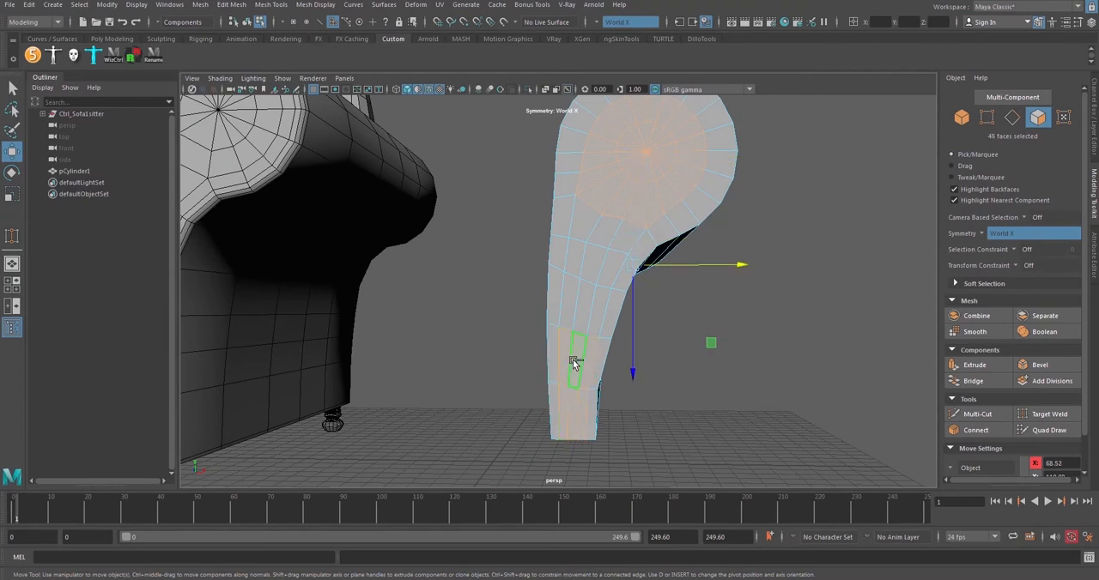
Add the remaining inner front faces between the leg and the roll, leaving the outer border strip unselected
{"action": "left_click", "coordinate": [570, 306], "text": "shift"}
{"action": "left_click", "coordinate": [599, 306], "text": "shift"}
{"action": "left_click", "coordinate": [590, 300], "text": "shift"}
{"action": "left_click", "coordinate": [597, 265], "text": "shift"}
{"action": "left_click", "coordinate": [585, 224], "text": "shift"}
{"action": "left_click", "coordinate": [599, 232], "text": "shift"}
{"action": "left_click", "coordinate": [621, 236], "text": "shift"}
{"action": "left_click", "coordinate": [618, 271], "text": "shift"}
{"action": "left_click", "coordinate": [582, 260], "text": "shift"}
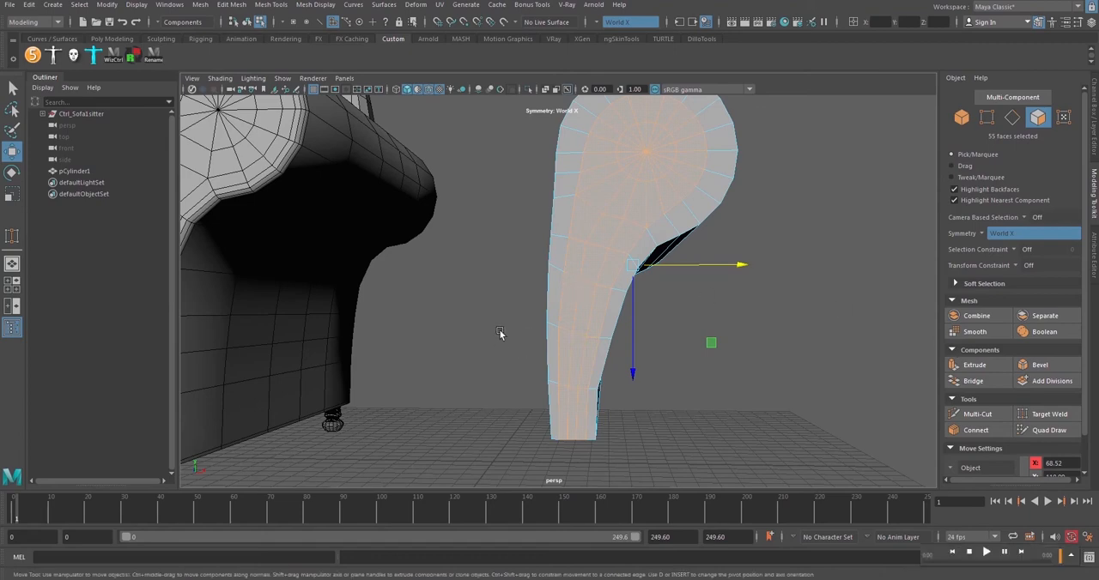
Examine the armrest fronts in the reference sofa photo, then move the photo out of the way
{"action": "left_click_drag", "start_coordinate": [503, 335], "coordinate": [629, 307], "text": "alt"}
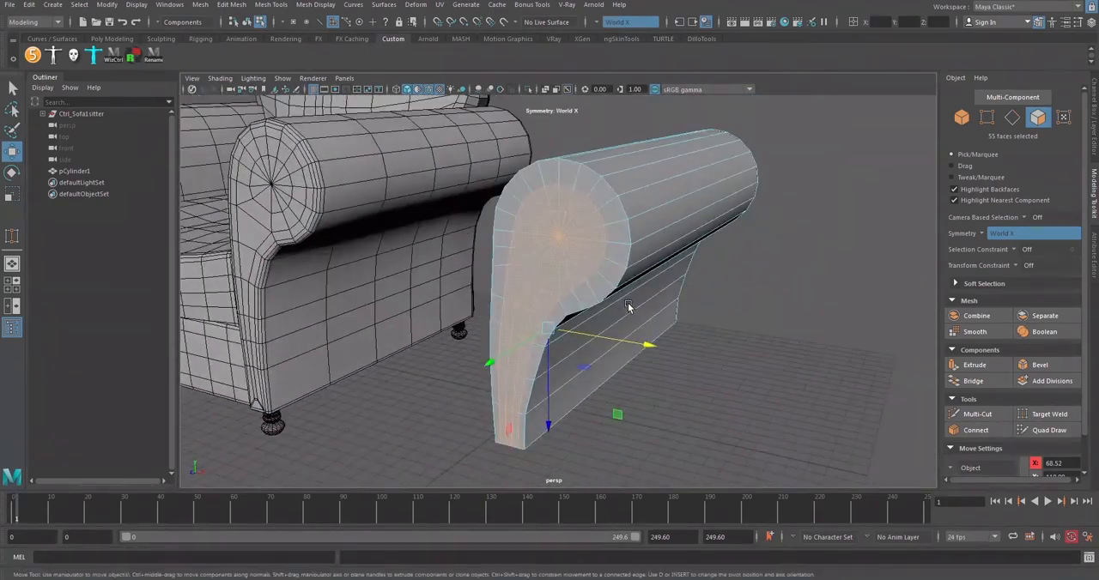
{"action": "left_click_drag", "start_coordinate": [1098, 232], "coordinate": [884, 155]}
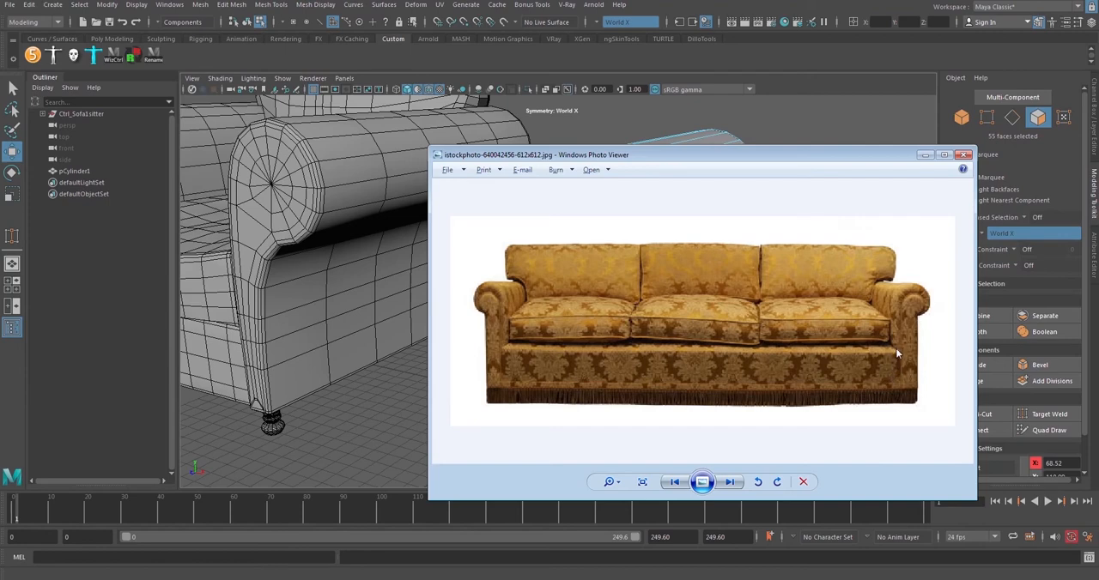
{"action": "left_click_drag", "start_coordinate": [848, 157], "coordinate": [1098, 163]}
{"action": "left_click_drag", "start_coordinate": [846, 215], "coordinate": [1090, 163], "text": "alt"}
{"action": "left_click_drag", "start_coordinate": [816, 243], "coordinate": [1079, 138], "text": "alt"}
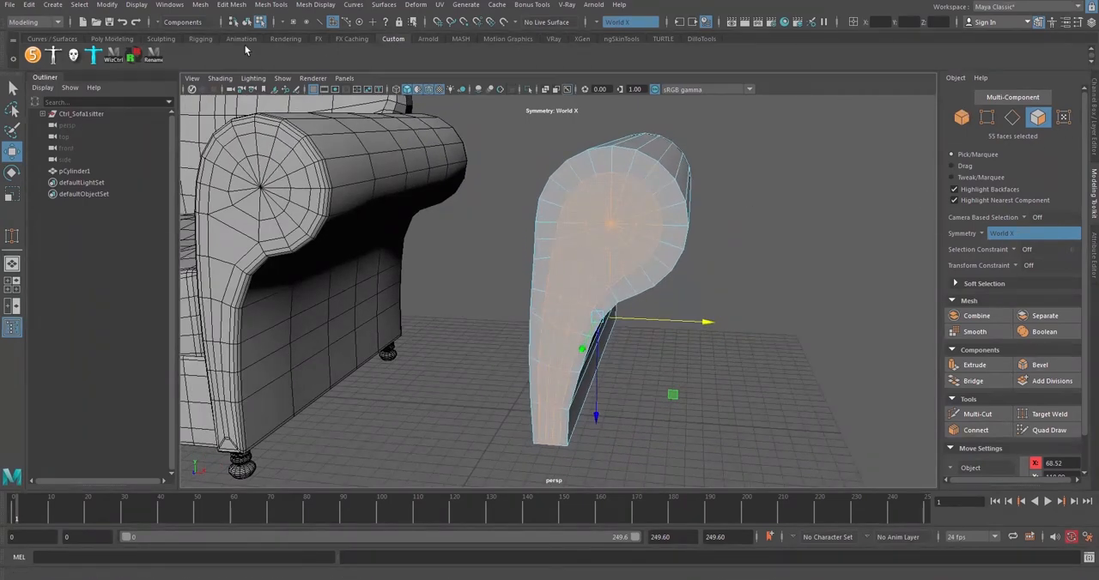
Extrude the selected inner front faces outward with a Local Translate Z of 7
{"action": "left_click", "coordinate": [114, 38]}
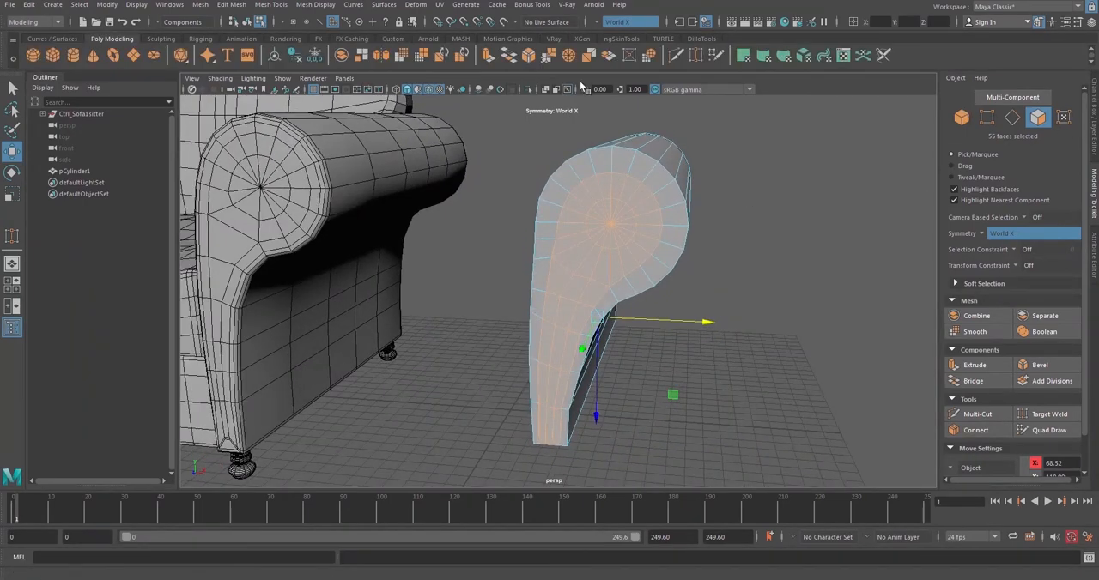
{"action": "left_click", "coordinate": [486, 55]}
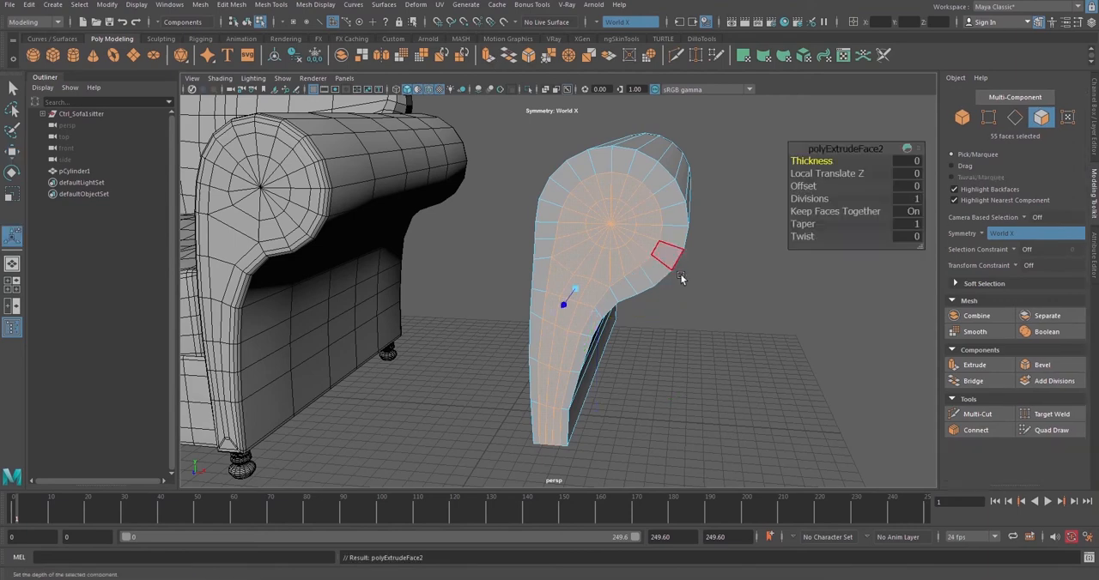
{"action": "left_click_drag", "start_coordinate": [623, 278], "coordinate": [600, 249], "text": "alt"}
{"action": "middle_click_drag", "start_coordinate": [686, 244], "coordinate": [704, 227], "text": "alt"}
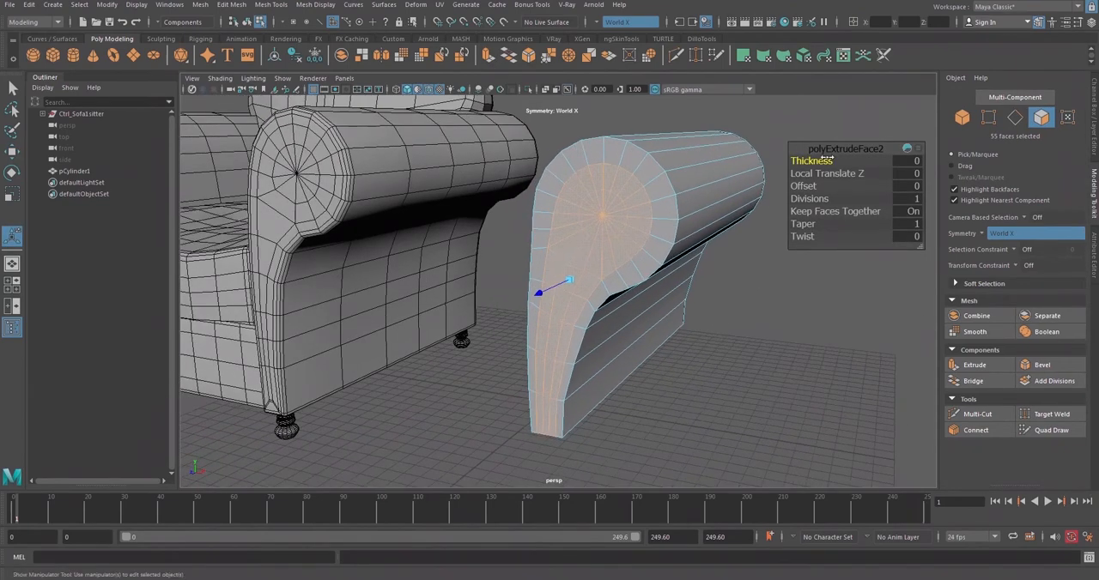
{"action": "left_click_drag", "start_coordinate": [548, 286], "coordinate": [493, 295], "text": "alt"}
{"action": "left_click_drag", "start_coordinate": [594, 270], "coordinate": [540, 271], "text": "alt"}
{"action": "right_click_drag", "start_coordinate": [540, 271], "coordinate": [587, 275], "text": "alt"}
{"action": "left_click_drag", "start_coordinate": [586, 275], "coordinate": [435, 297], "text": "alt"}
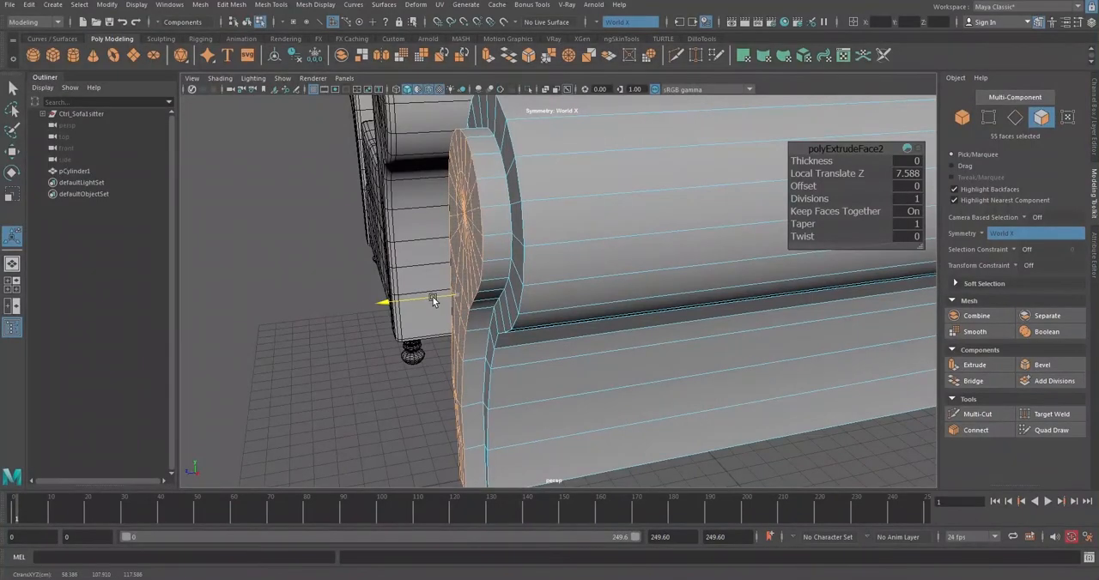
{"action": "left_click", "coordinate": [913, 178]}
{"action": "type", "text": "7"}
{"action": "key", "text": "Return"}
Examine the step around the extruded front panel from both sides and at the base
{"action": "left_click_drag", "start_coordinate": [574, 304], "coordinate": [594, 308], "text": "alt"}
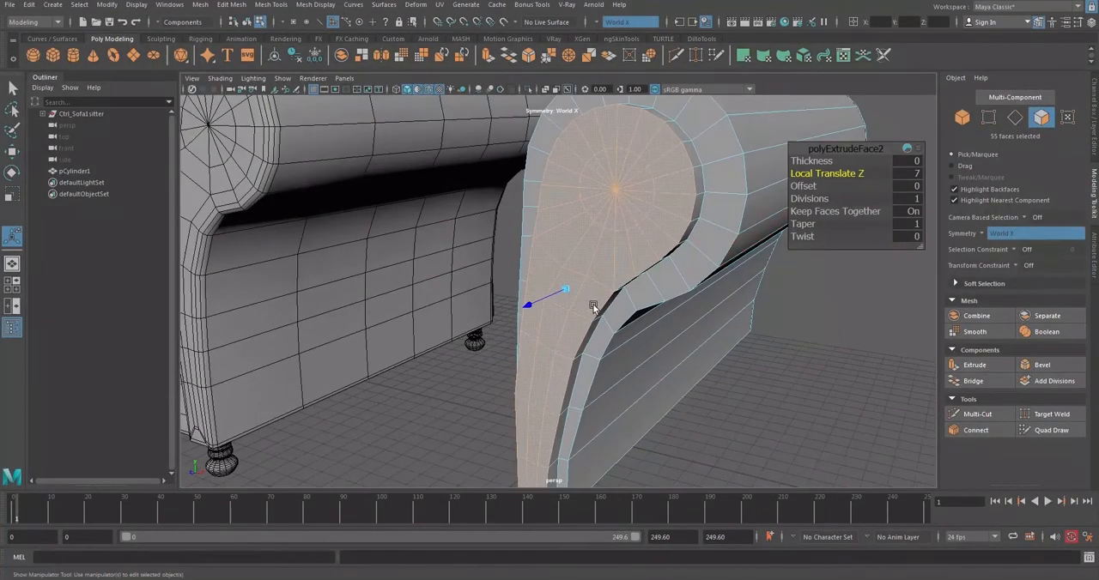
{"action": "middle_click_drag", "start_coordinate": [593, 307], "coordinate": [587, 243], "text": "alt"}
{"action": "left_click_drag", "start_coordinate": [587, 244], "coordinate": [619, 213], "text": "alt"}
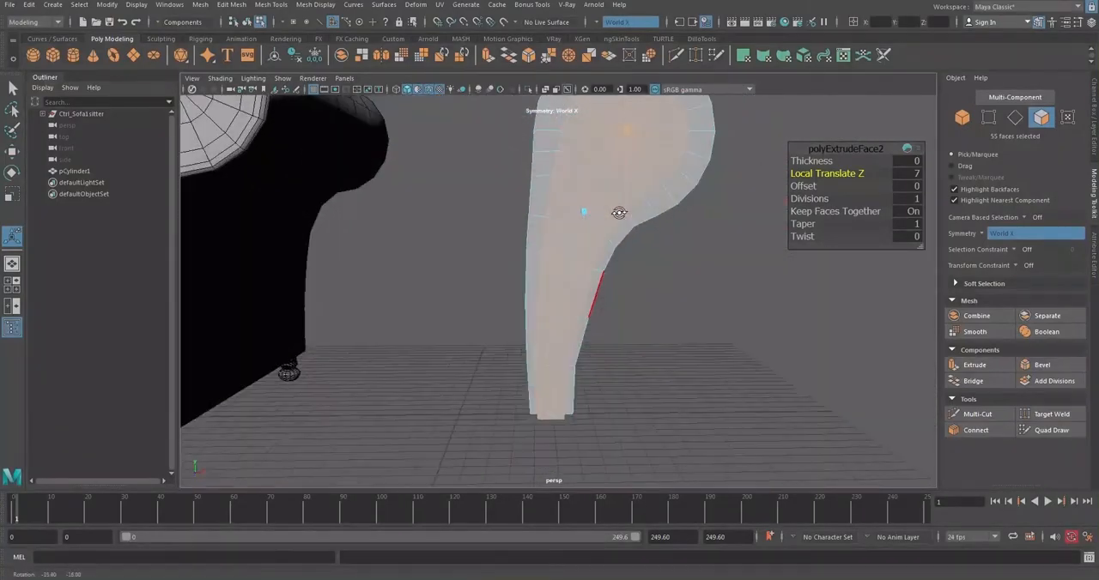
{"action": "middle_click_drag", "start_coordinate": [619, 213], "coordinate": [592, 258], "text": "alt"}
{"action": "left_click_drag", "start_coordinate": [592, 257], "coordinate": [586, 262], "text": "alt"}
{"action": "mouse_move", "coordinate": [587, 263]}
{"action": "middle_mouse_down", "text": "alt"}
{"action": "mouse_move", "coordinate": [581, 249]}
{"action": "mouse_move", "coordinate": [582, 264]}
{"action": "middle_mouse_up", "text": "alt"}
{"action": "left_click_drag", "start_coordinate": [581, 264], "coordinate": [637, 246], "text": "alt"}
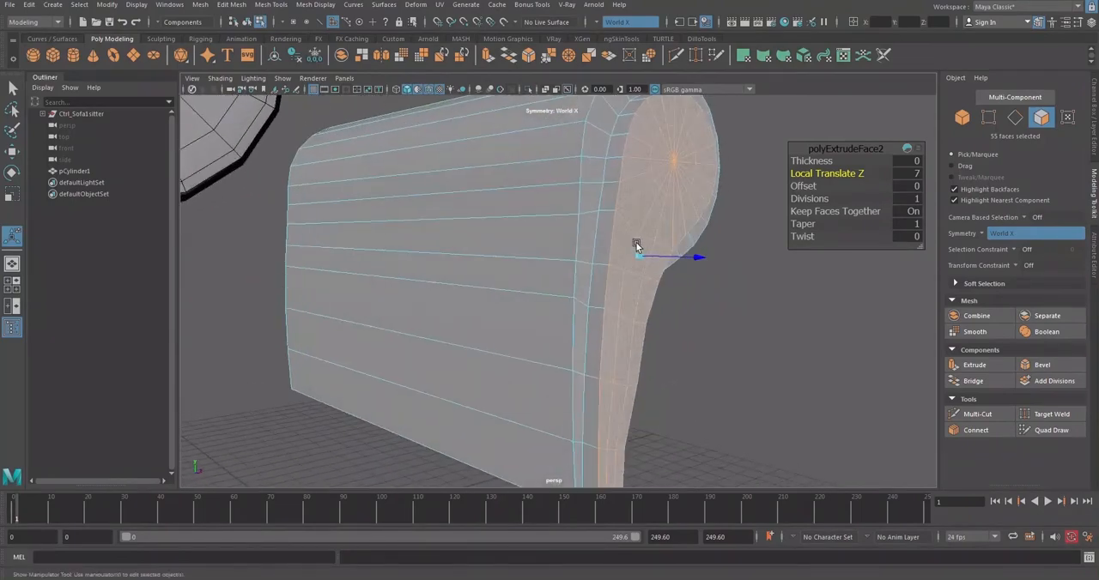
{"action": "right_click_drag", "start_coordinate": [637, 247], "coordinate": [607, 212], "text": "alt"}
{"action": "left_click_drag", "start_coordinate": [608, 268], "coordinate": [575, 250], "text": "alt"}
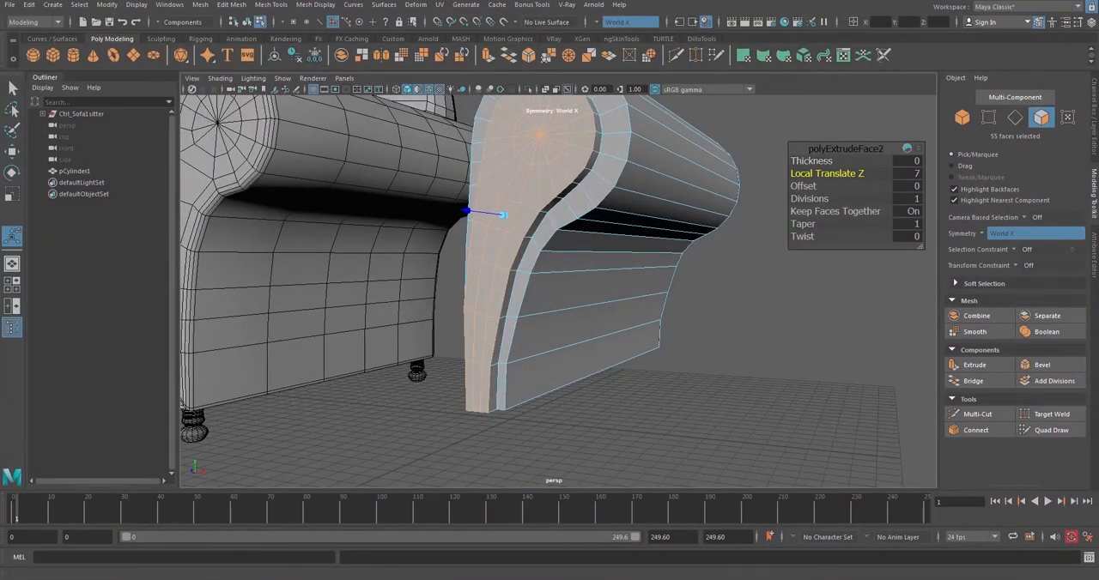
{"action": "left_click_drag", "start_coordinate": [598, 442], "coordinate": [489, 283], "text": "alt"}
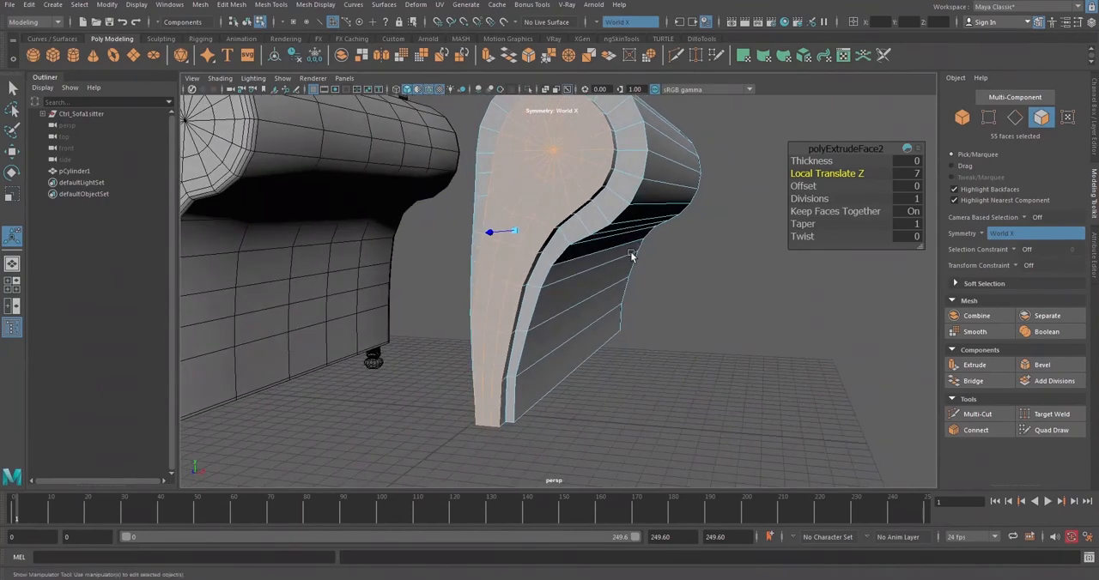
Target-weld the outer rim vertices below the roll on the straight side onto the base vertices of the extruded panel
{"action": "left_click", "coordinate": [989, 118]}
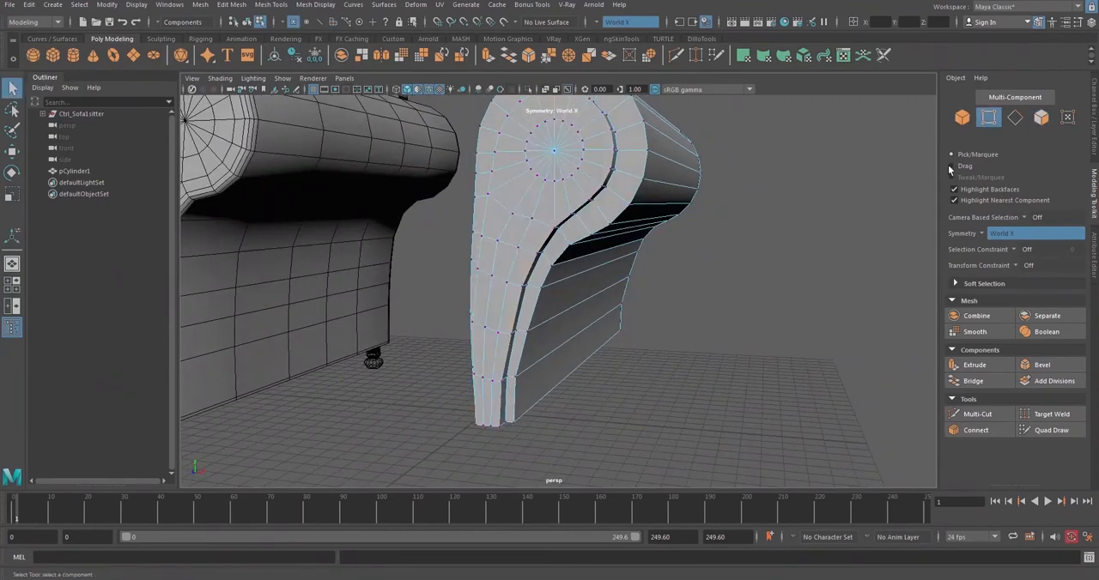
{"action": "left_click_drag", "start_coordinate": [601, 275], "coordinate": [540, 271], "text": "alt"}
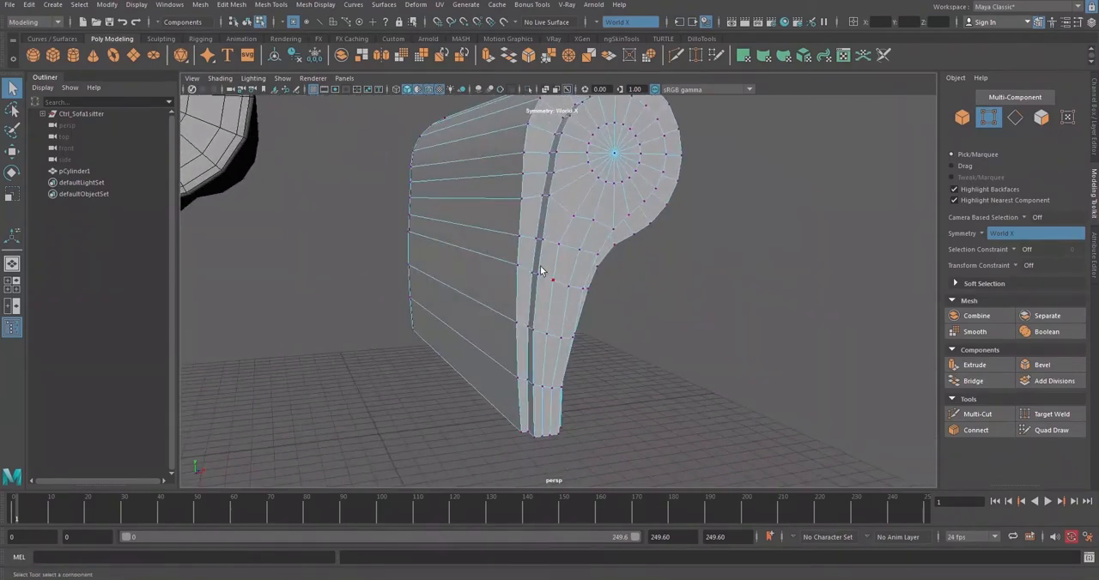
{"action": "left_click_drag", "start_coordinate": [525, 436], "coordinate": [527, 329], "text": "alt"}
{"action": "left_click", "coordinate": [1049, 414]}
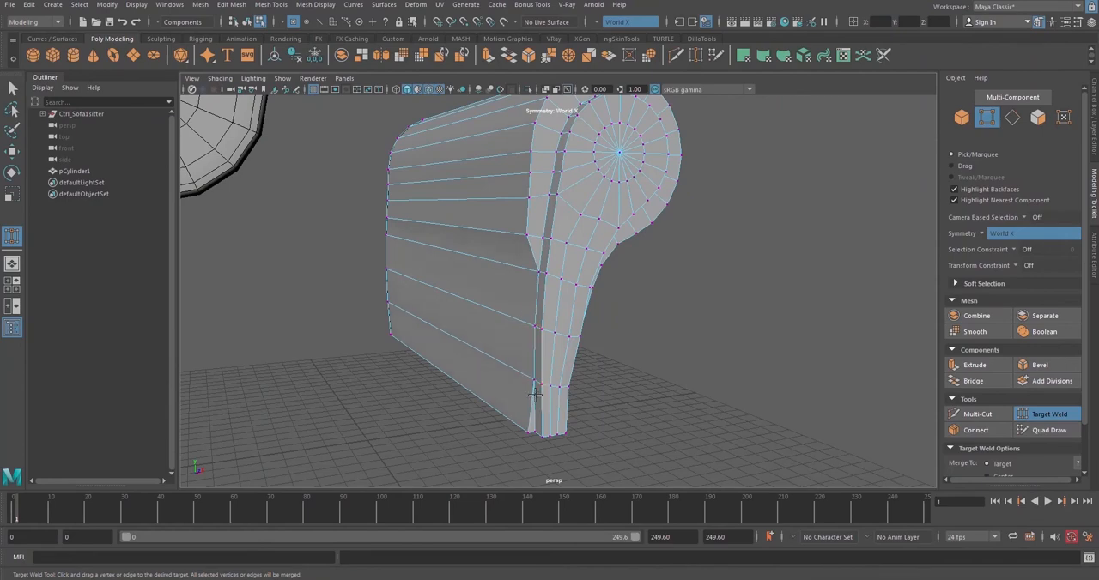
{"action": "left_click_drag", "start_coordinate": [530, 391], "coordinate": [546, 321], "text": "alt"}
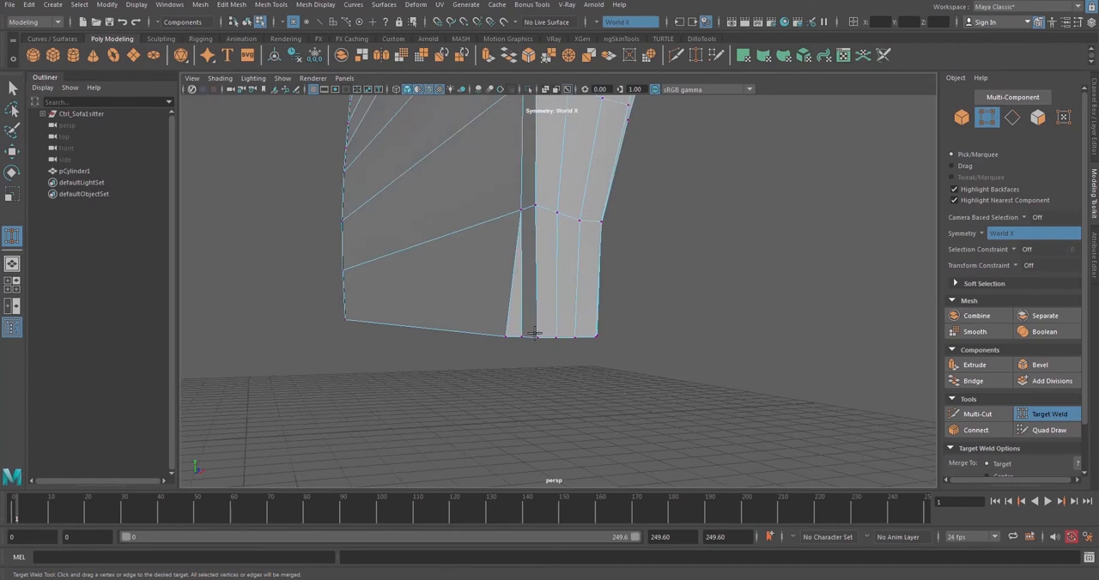
{"action": "left_click_drag", "start_coordinate": [476, 328], "coordinate": [708, 208], "text": "alt"}
Target-weld the outer rim vertices below the roll on the curved side onto the extruded panel's base vertices
{"action": "middle_click_drag", "start_coordinate": [708, 208], "coordinate": [624, 313], "text": "alt"}
{"action": "left_click_drag", "start_coordinate": [640, 272], "coordinate": [645, 266], "text": "alt"}
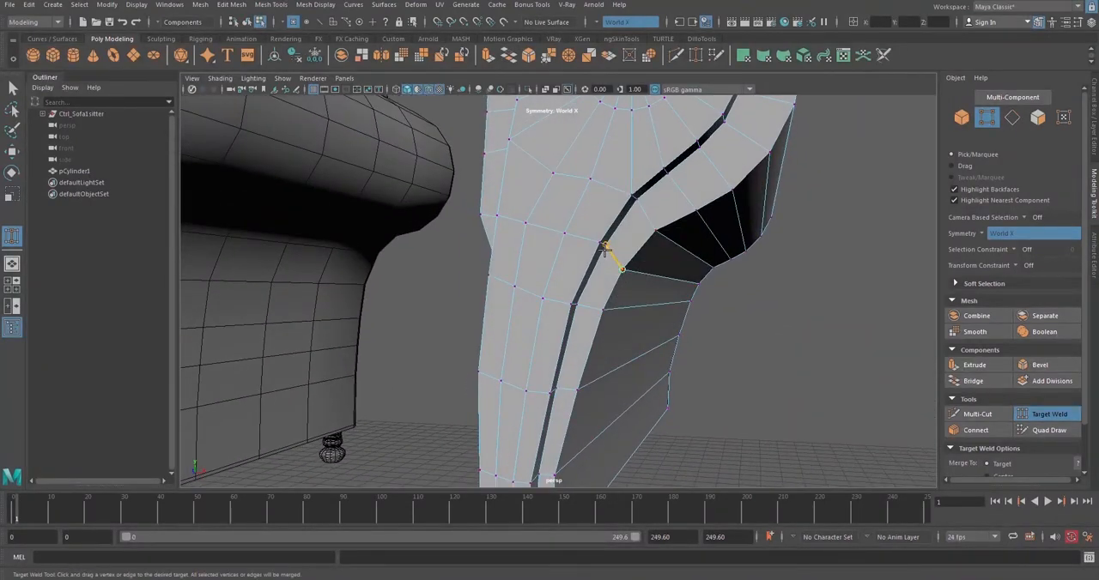
{"action": "left_click_drag", "start_coordinate": [604, 249], "coordinate": [605, 247]}
{"action": "middle_click_drag", "start_coordinate": [602, 288], "coordinate": [612, 244], "text": "alt"}
{"action": "left_click_drag", "start_coordinate": [586, 333], "coordinate": [570, 313], "text": "alt"}
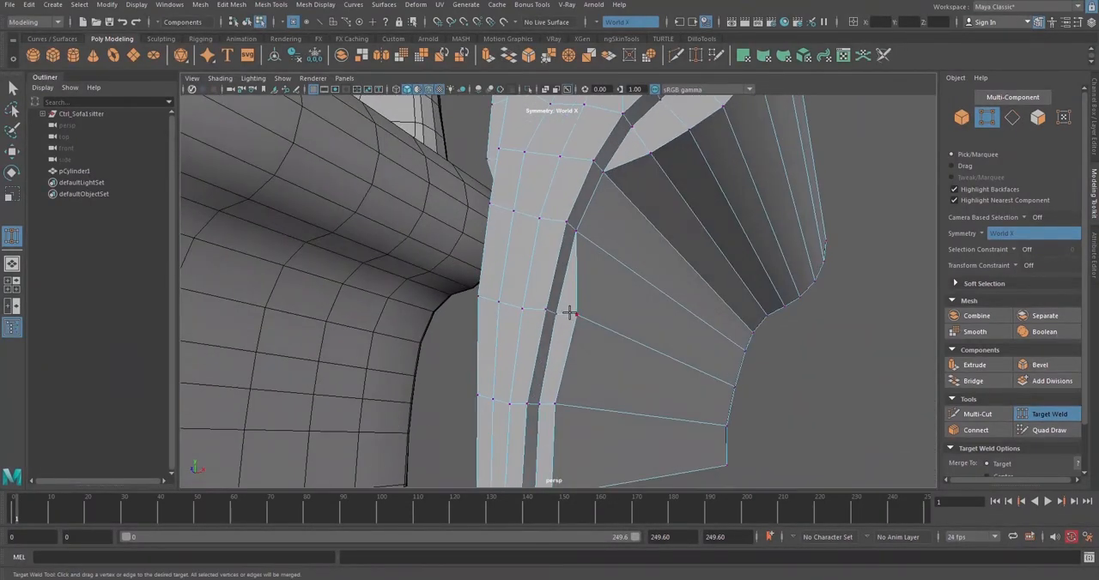
{"action": "left_click_drag", "start_coordinate": [554, 406], "coordinate": [595, 288], "text": "alt"}
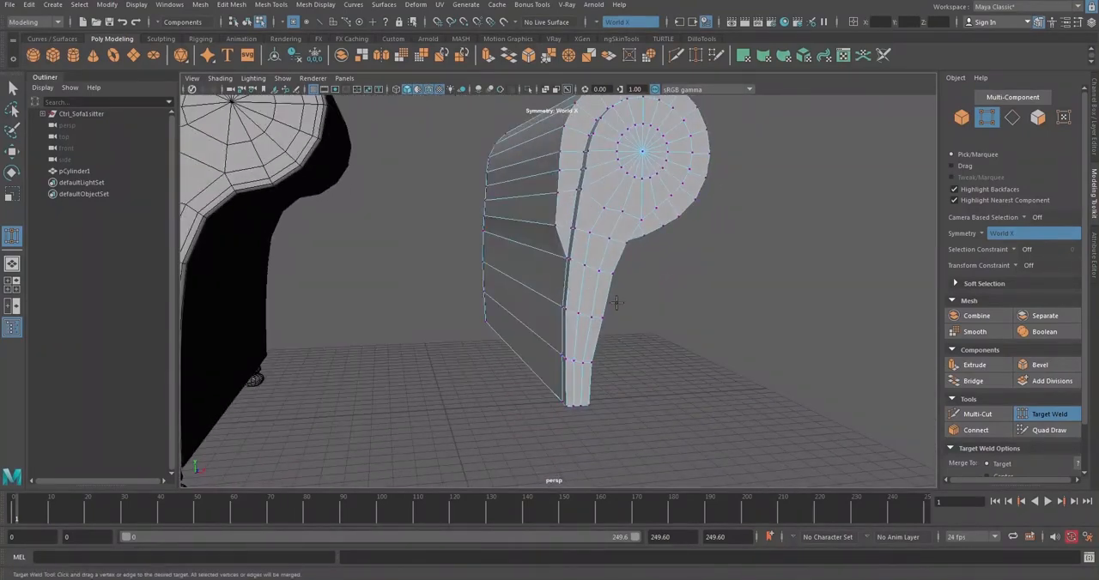
Insert an edge loop around the armrest near the middle of its length with Multi-Cut
{"action": "left_click", "coordinate": [1007, 122]}
{"action": "left_click_drag", "start_coordinate": [433, 189], "coordinate": [680, 211], "text": "alt"}
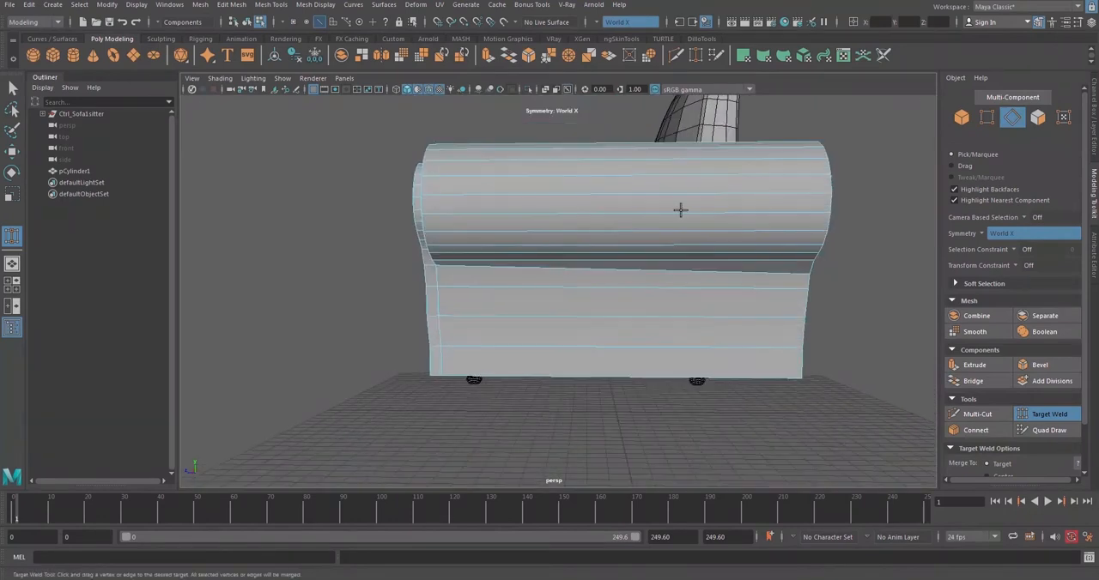
{"action": "left_click", "coordinate": [961, 118]}
{"action": "left_click", "coordinate": [977, 414]}
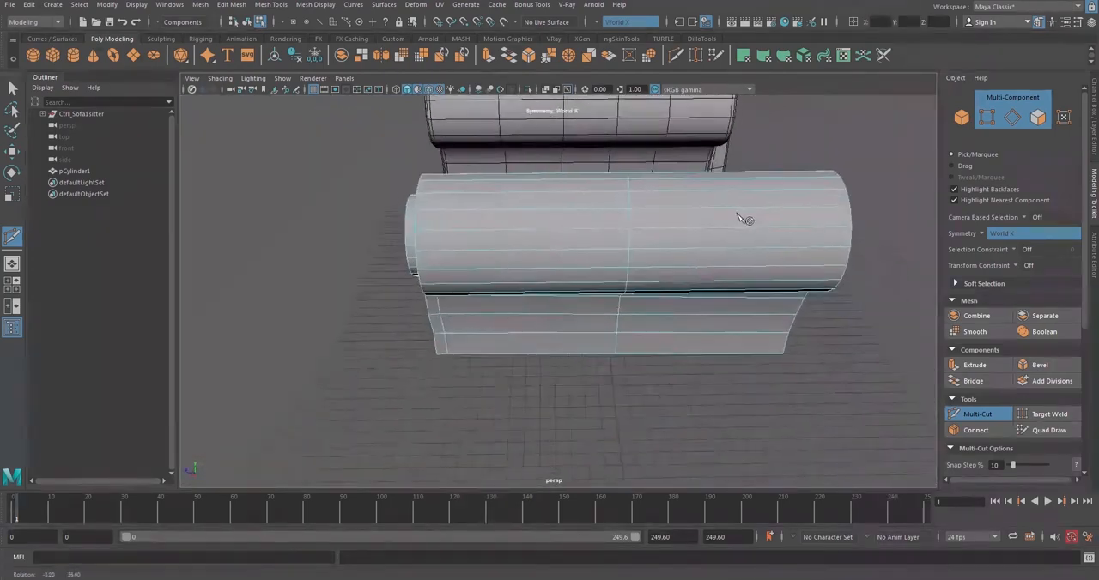
{"action": "left_click_drag", "start_coordinate": [807, 217], "coordinate": [616, 202], "text": "alt"}
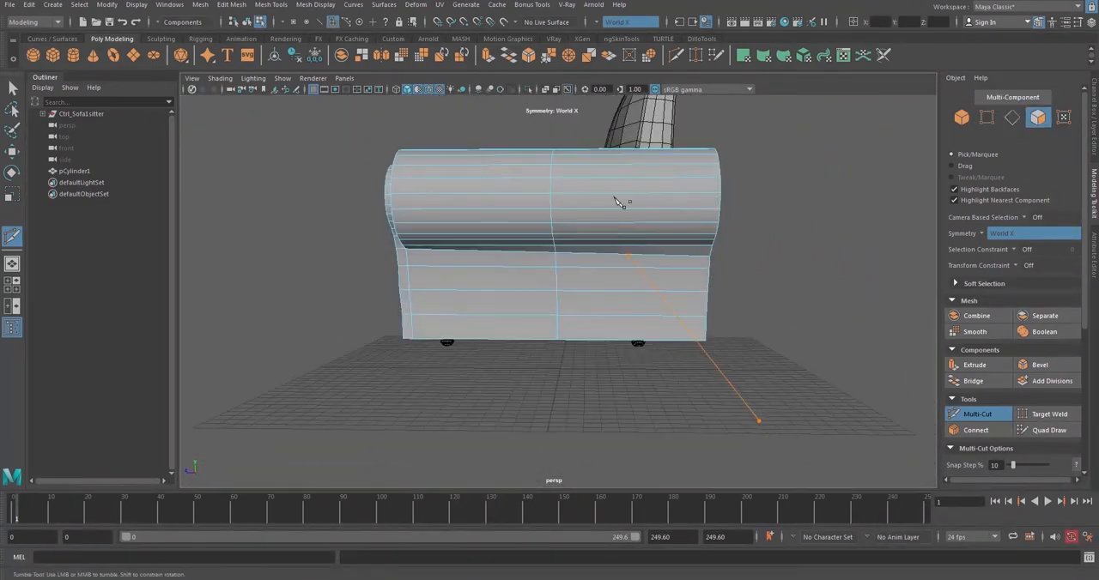
Delete the faces of the armrest's rear half, behind the middle edge loop
{"action": "left_click", "coordinate": [979, 413]}
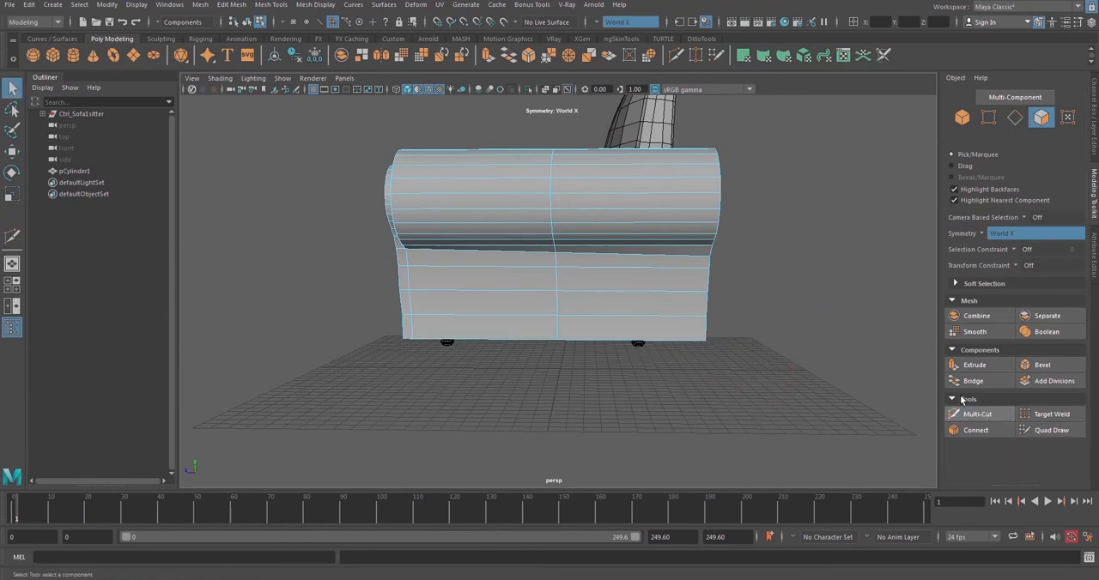
{"action": "left_click_drag", "start_coordinate": [764, 158], "coordinate": [622, 218]}
{"action": "key", "text": "Delete"}
{"action": "scroll", "coordinate": [581, 273], "scroll_direction": "up", "scroll_amount": 5}
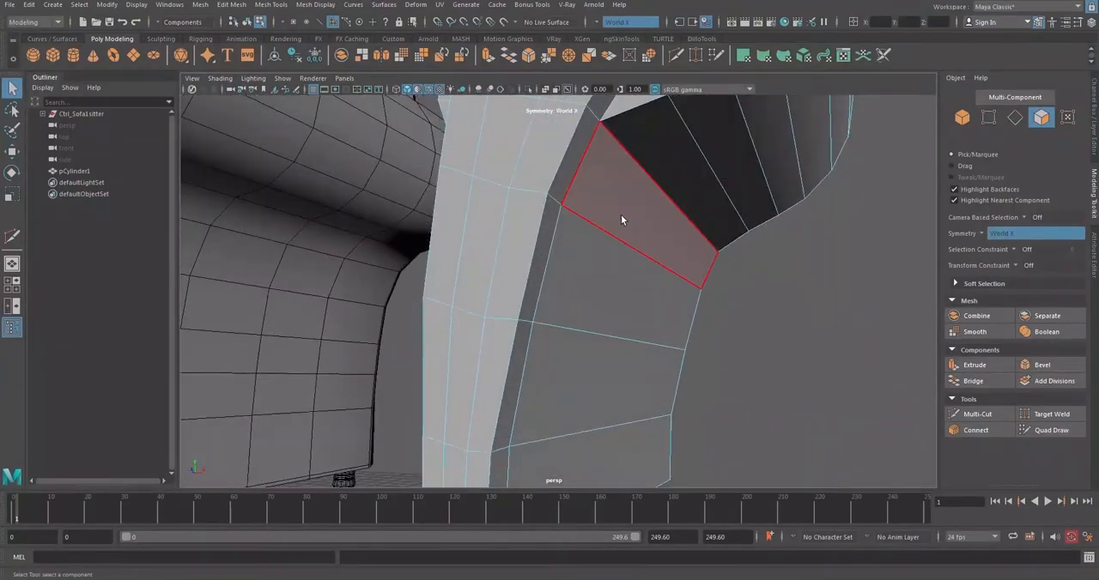
Select the side faces below the roll on the armrest's curved side, including the narrow strip beside the front panel
{"action": "left_click_drag", "start_coordinate": [632, 147], "coordinate": [681, 263], "text": "alt"}
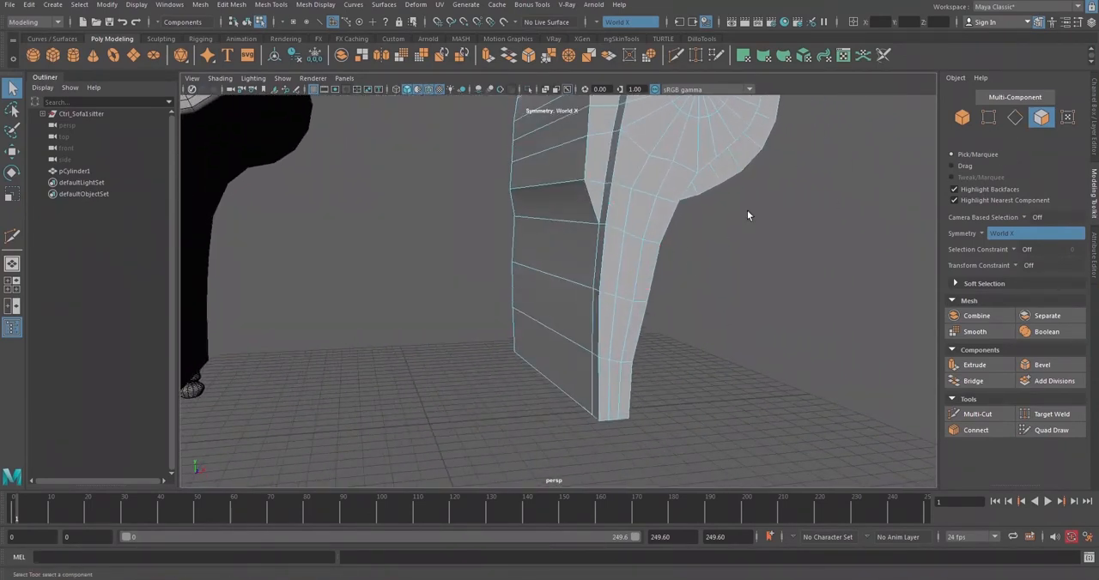
{"action": "left_click", "coordinate": [574, 251]}
{"action": "left_click_drag", "start_coordinate": [574, 250], "coordinate": [578, 263], "text": "alt"}
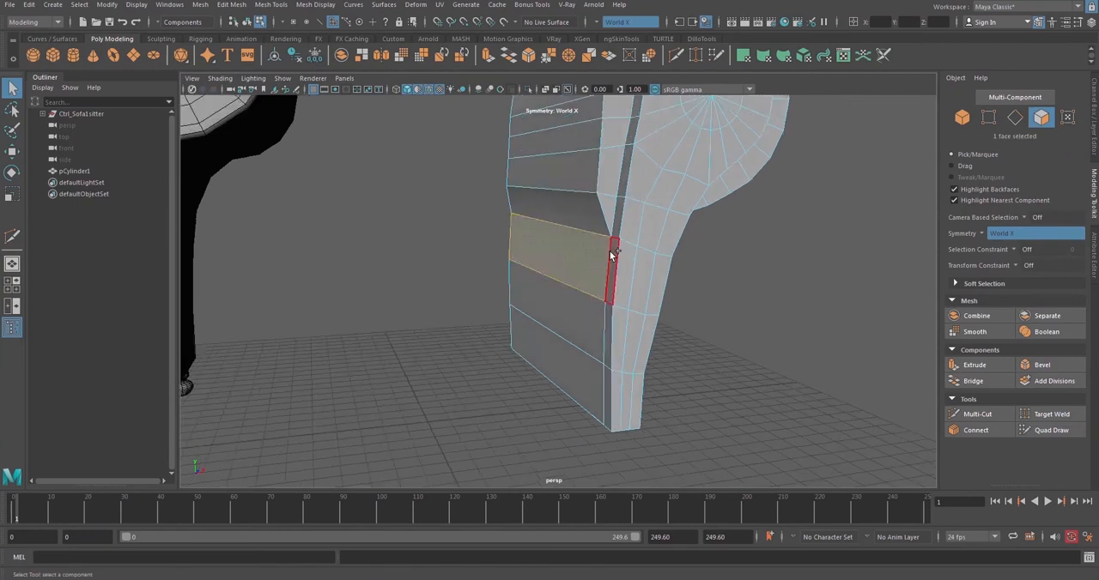
{"action": "left_click", "coordinate": [575, 314], "text": "shift"}
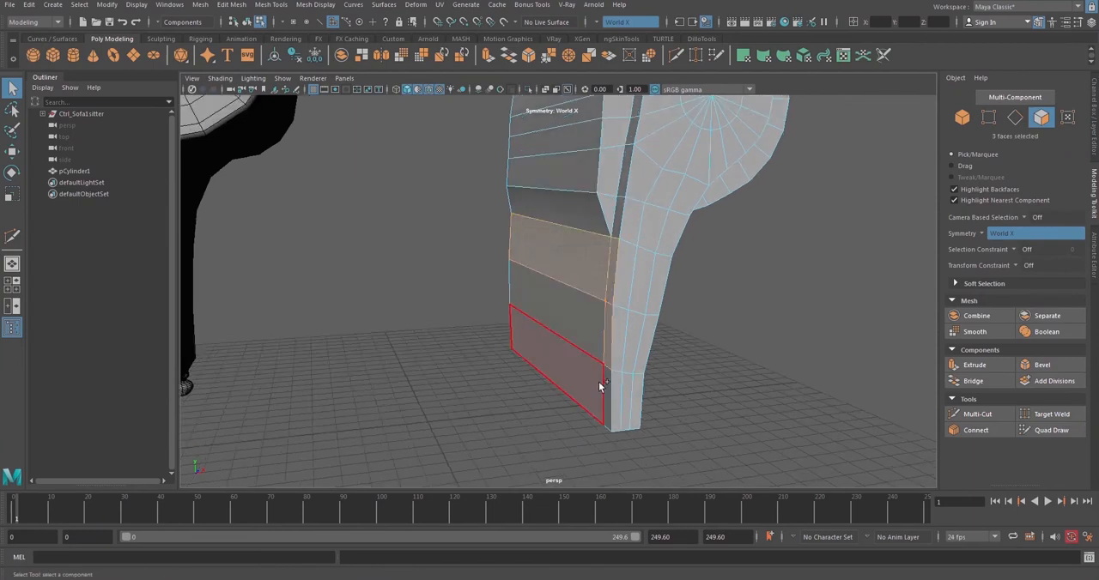
{"action": "left_click", "coordinate": [599, 385], "text": "shift"}
{"action": "left_click", "coordinate": [608, 385], "text": "shift"}
{"action": "left_click", "coordinate": [605, 349], "text": "shift"}
Try to move the lower faces of the armrest's curved side along X
{"action": "key", "text": "w"}
{"action": "left_click_drag", "start_coordinate": [630, 325], "coordinate": [532, 259], "text": "alt"}
{"action": "left_click", "coordinate": [532, 262]}
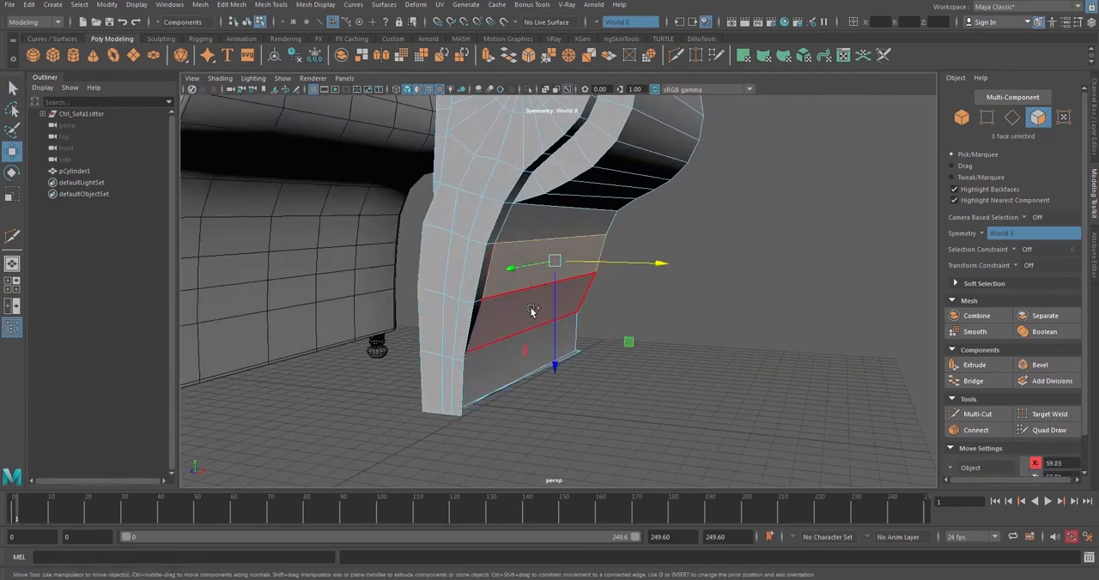
{"action": "left_click", "coordinate": [532, 312], "text": "shift"}
{"action": "left_click_drag", "start_coordinate": [497, 350], "coordinate": [559, 344], "text": "alt"}
{"action": "left_click", "coordinate": [461, 347], "text": "shift"}
{"action": "key", "text": "ctrl+z"}
{"action": "key", "text": "ctrl+z"}
{"action": "key", "text": "ctrl+z"}
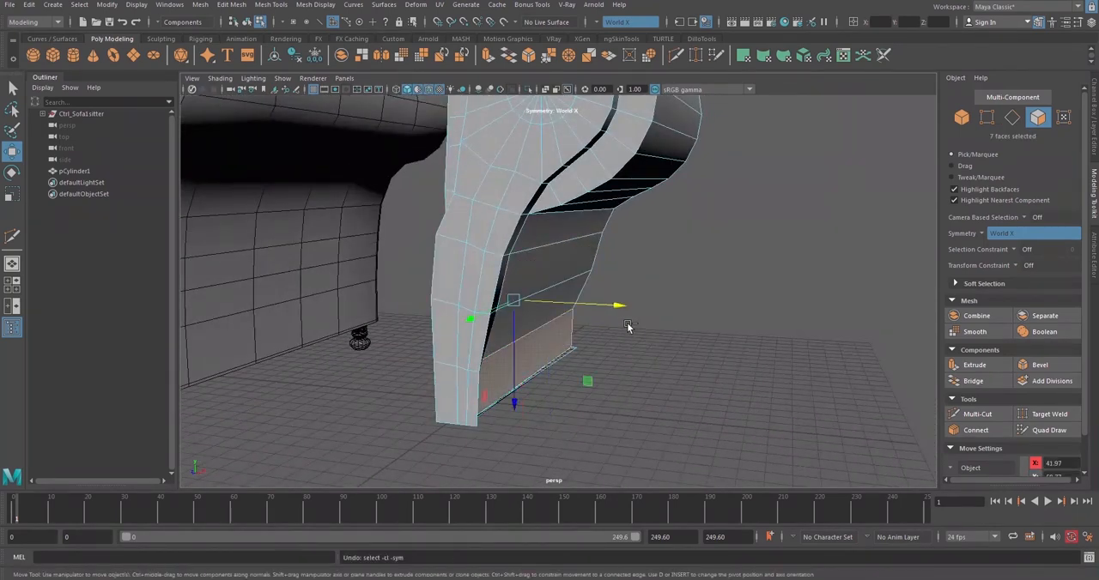
{"action": "key", "text": "ctrl+z"}
{"action": "left_click", "coordinate": [567, 348], "text": "ctrl"}
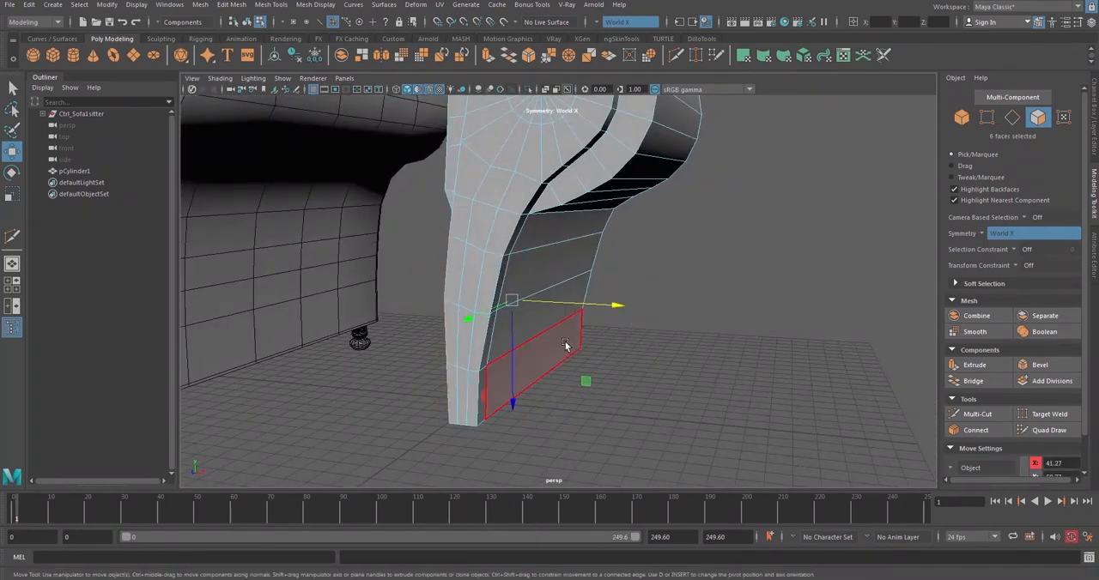
{"action": "left_click_drag", "start_coordinate": [591, 308], "coordinate": [512, 288], "text": "alt"}
{"action": "key", "text": "ctrl+z"}
Reselect the six side faces below the roll on the curved side, including the front strip, and move them outward along X
{"action": "left_click", "coordinate": [618, 331]}
{"action": "left_click", "coordinate": [549, 260]}
{"action": "left_click", "coordinate": [573, 298], "text": "shift"}
{"action": "left_click", "coordinate": [567, 344], "text": "shift"}
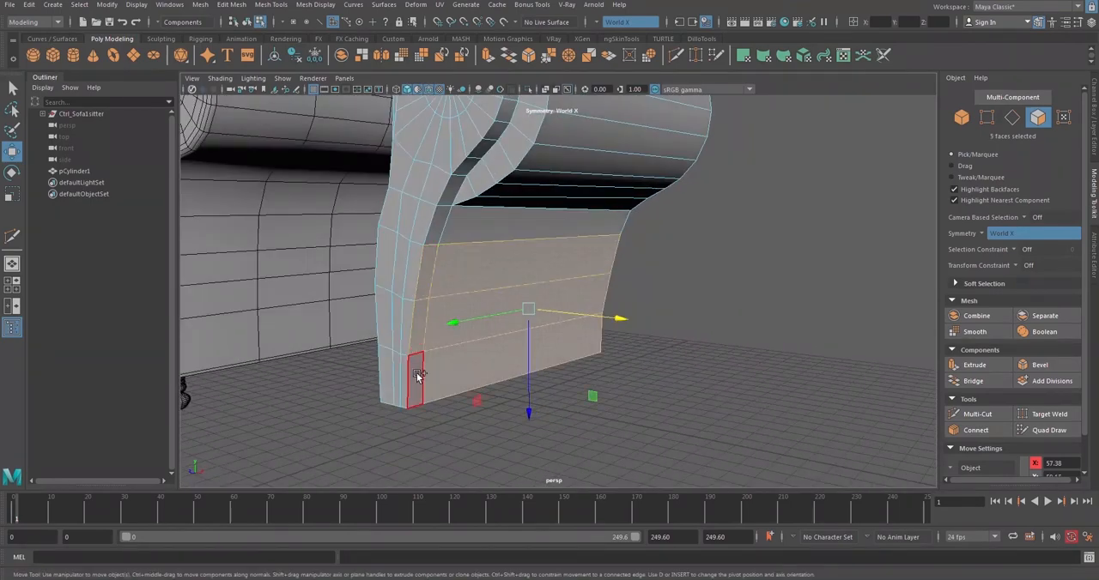
{"action": "left_click", "coordinate": [416, 377], "text": "shift"}
{"action": "left_click_drag", "start_coordinate": [415, 377], "coordinate": [646, 306], "text": "alt"}
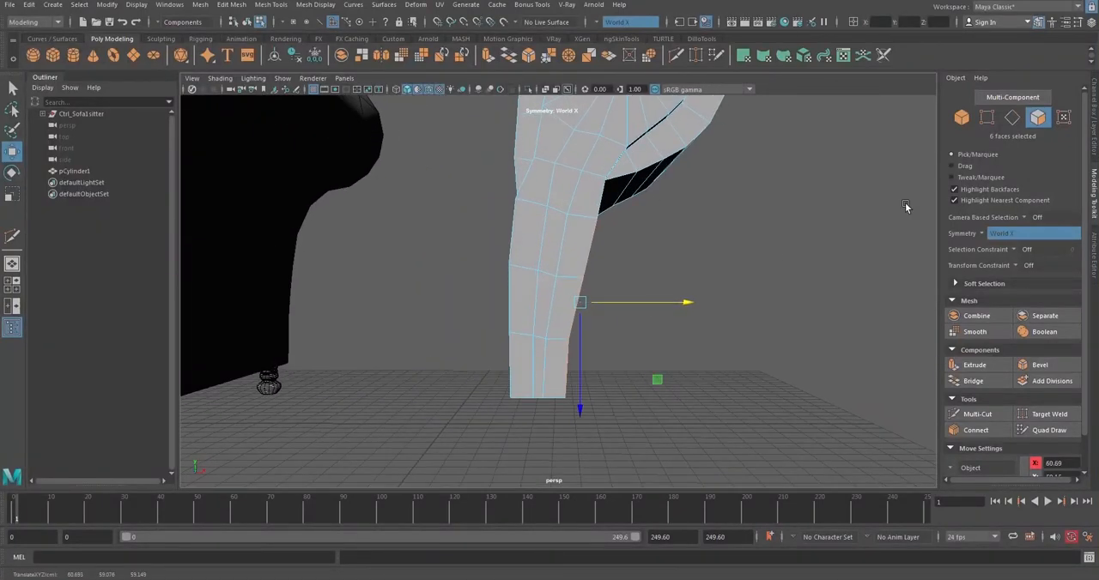
{"action": "left_click_drag", "start_coordinate": [773, 231], "coordinate": [632, 310], "text": "alt"}
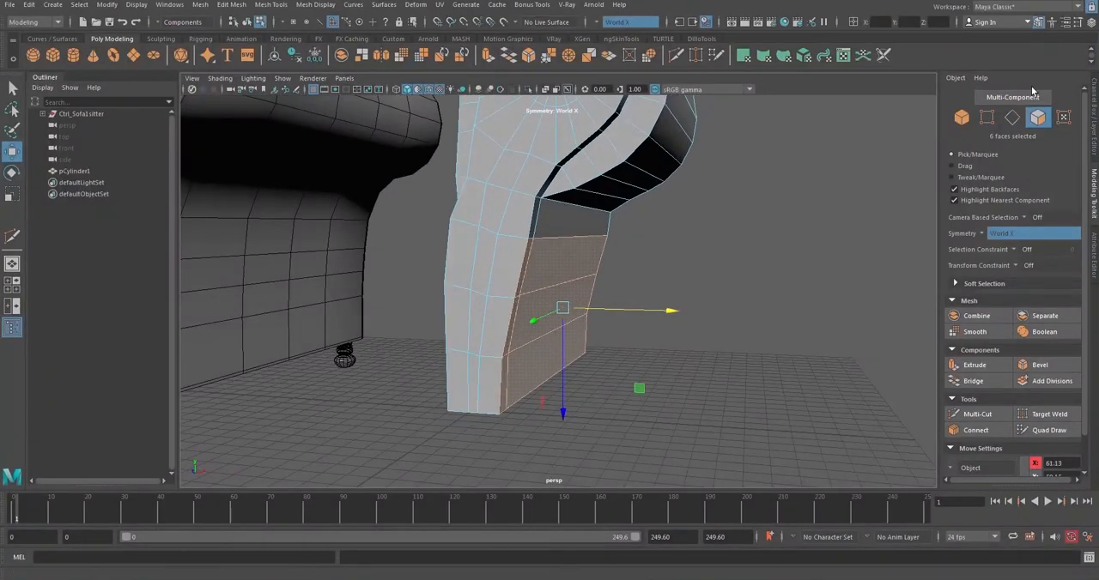
Adjust the vertices along the curved side below the roll in X to smooth the leg's profile
{"action": "left_click", "coordinate": [987, 121]}
{"action": "left_click_drag", "start_coordinate": [573, 294], "coordinate": [614, 266], "text": "alt"}
{"action": "left_click", "coordinate": [594, 275]}
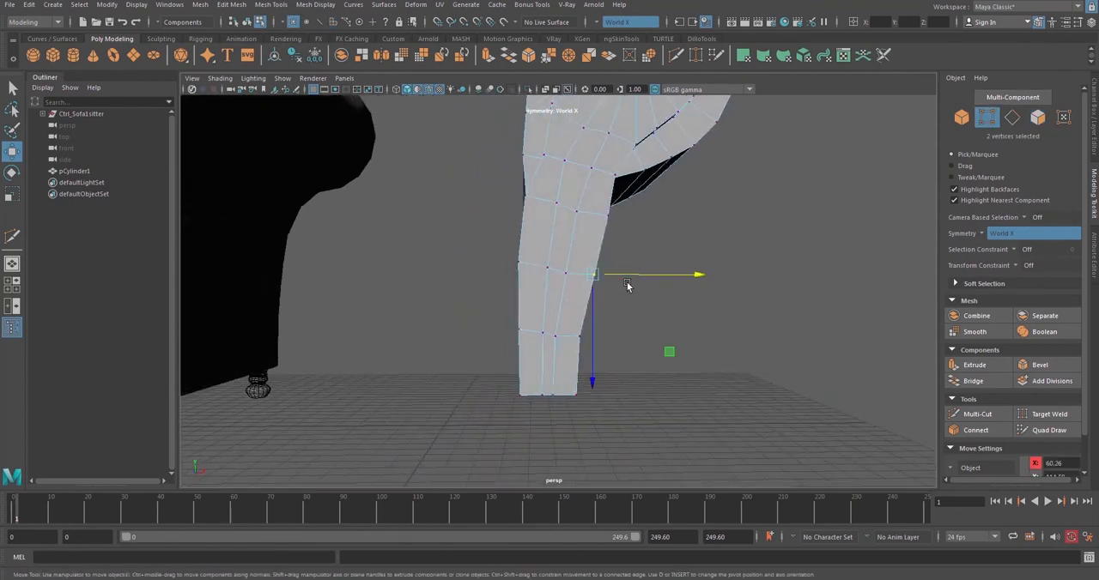
{"action": "left_click_drag", "start_coordinate": [662, 238], "coordinate": [561, 233], "text": "alt"}
{"action": "left_click_drag", "start_coordinate": [562, 233], "coordinate": [610, 282], "text": "alt"}
{"action": "middle_click_drag", "start_coordinate": [585, 341], "coordinate": [590, 325], "text": "alt"}
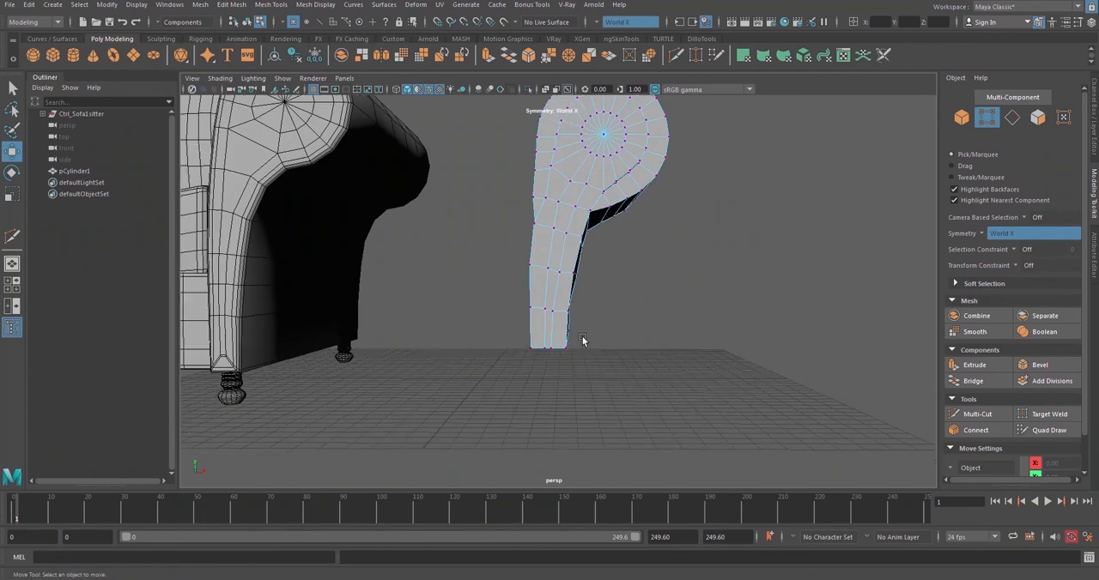
Try to move the lowest two rows of vertices on the curved side outward along X
{"action": "scroll", "coordinate": [584, 329], "scroll_direction": "up", "scroll_amount": 4}
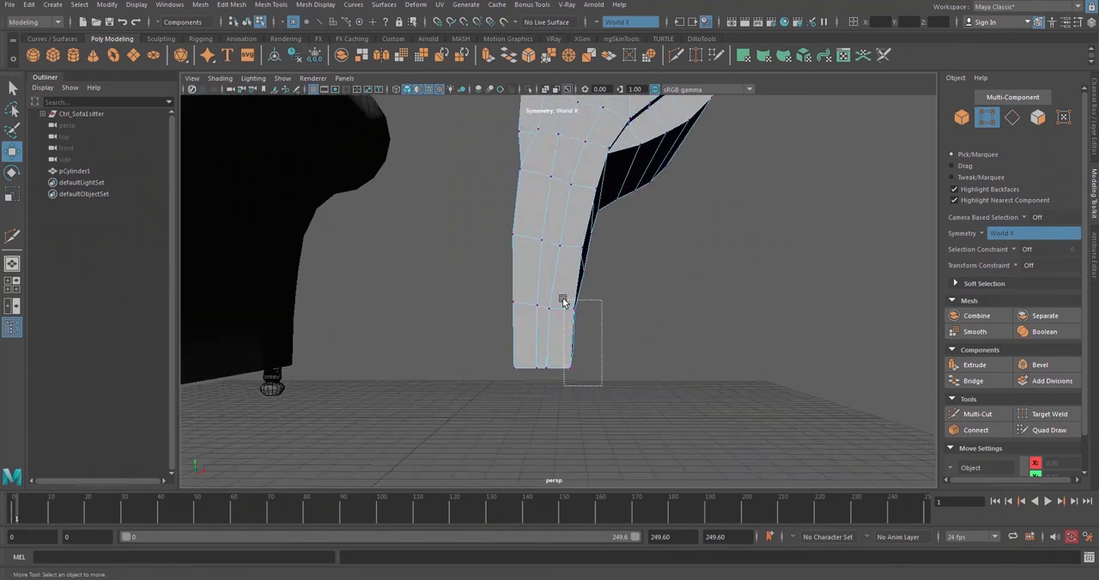
{"action": "left_click_drag", "start_coordinate": [563, 301], "coordinate": [563, 301]}
{"action": "left_click_drag", "start_coordinate": [615, 334], "coordinate": [615, 333]}
{"action": "key", "text": "ctrl+z"}
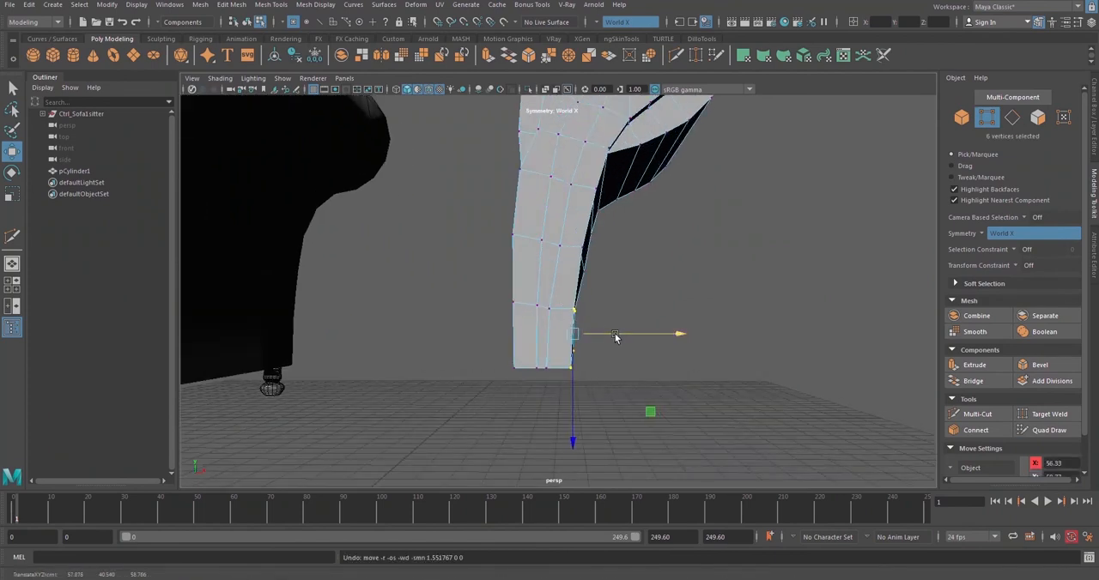